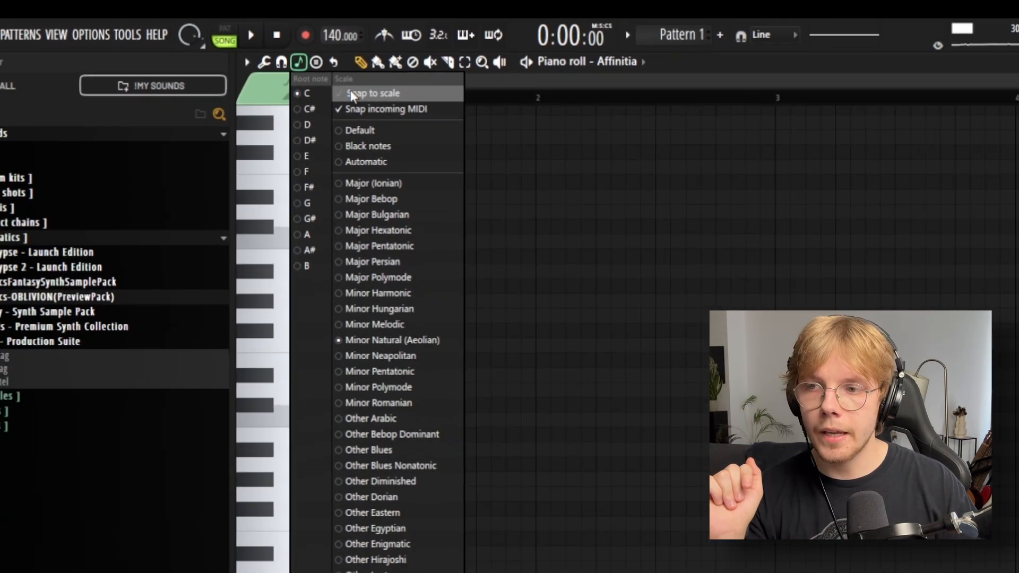
# Step: Keep C Minor Natural (Aeolian) as the snap scale and place a short C7 note at the start of bar 1
pyautogui.click(402, 122)
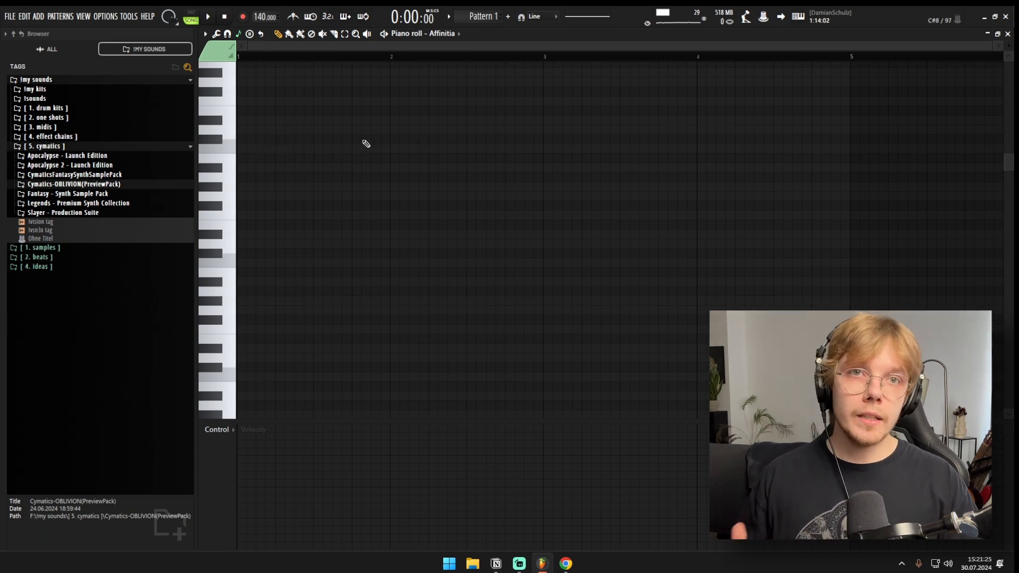
pyautogui.click(244, 263)
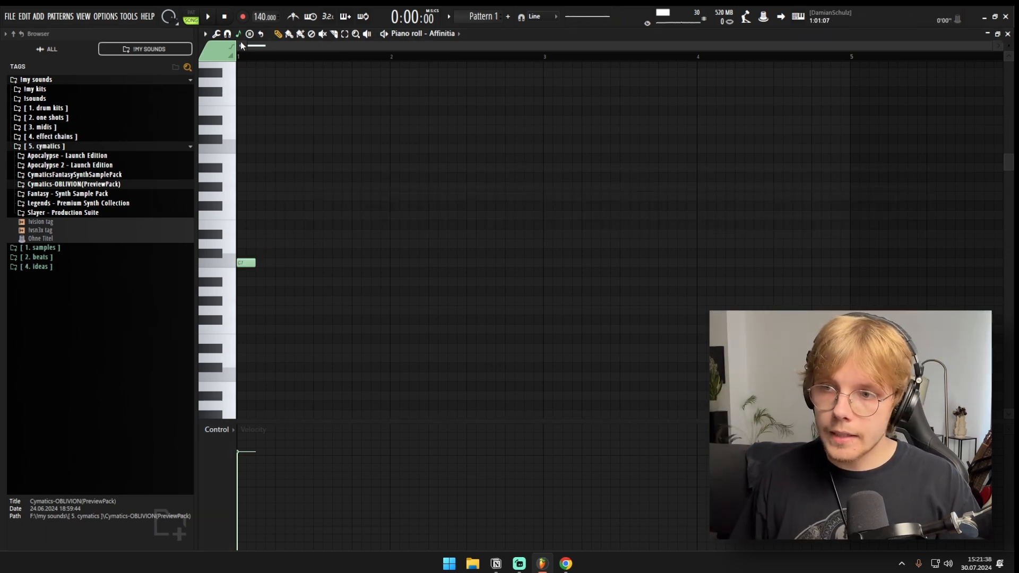
# Step: Test the Minor Natural (Aeolian) scale snapping by placing a trial note in bar 2, and delete that note
pyautogui.click(238, 35)
pyautogui.click(242, 34)
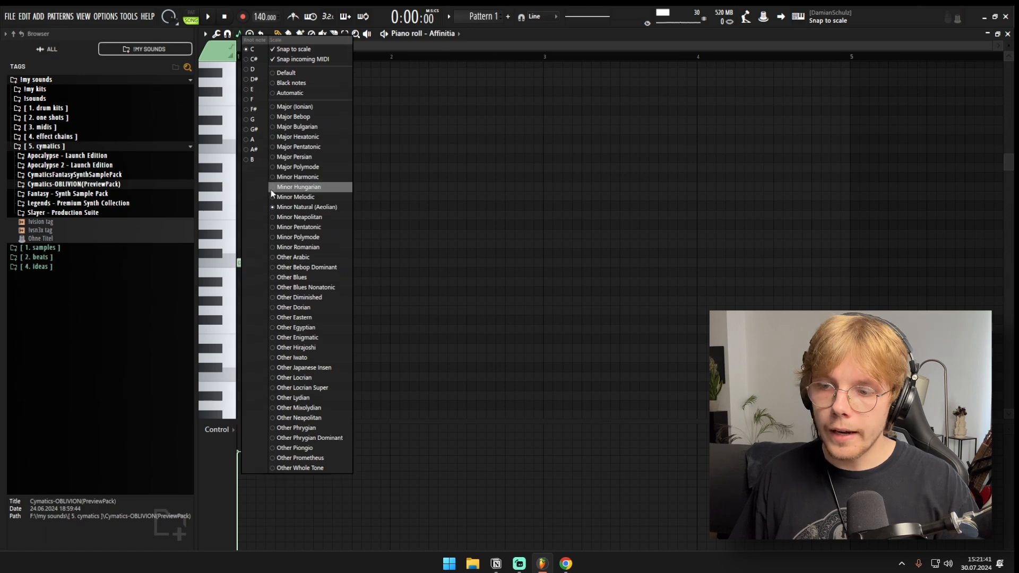
pyautogui.click(451, 101)
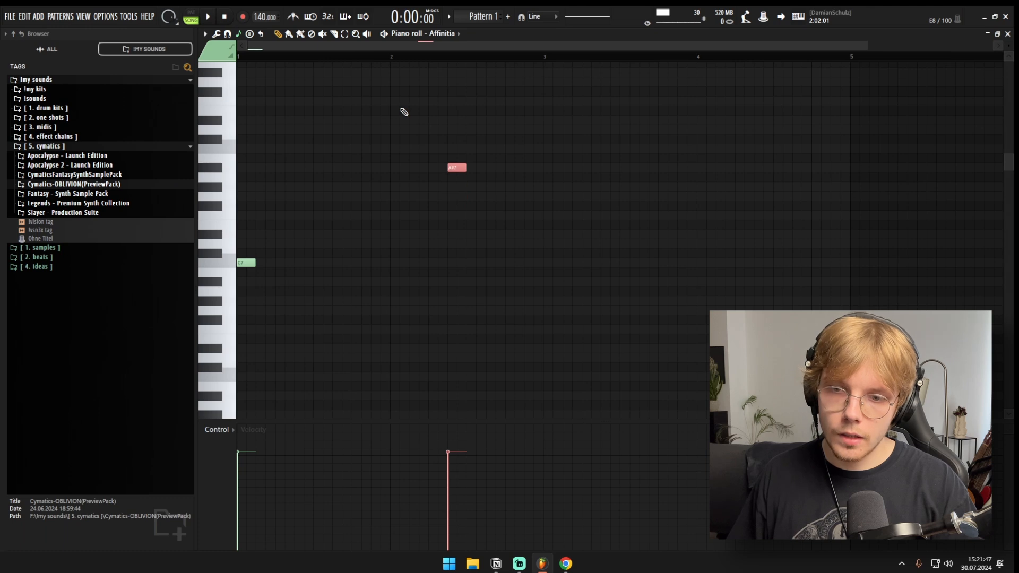
pyautogui.rightClick(454, 148)
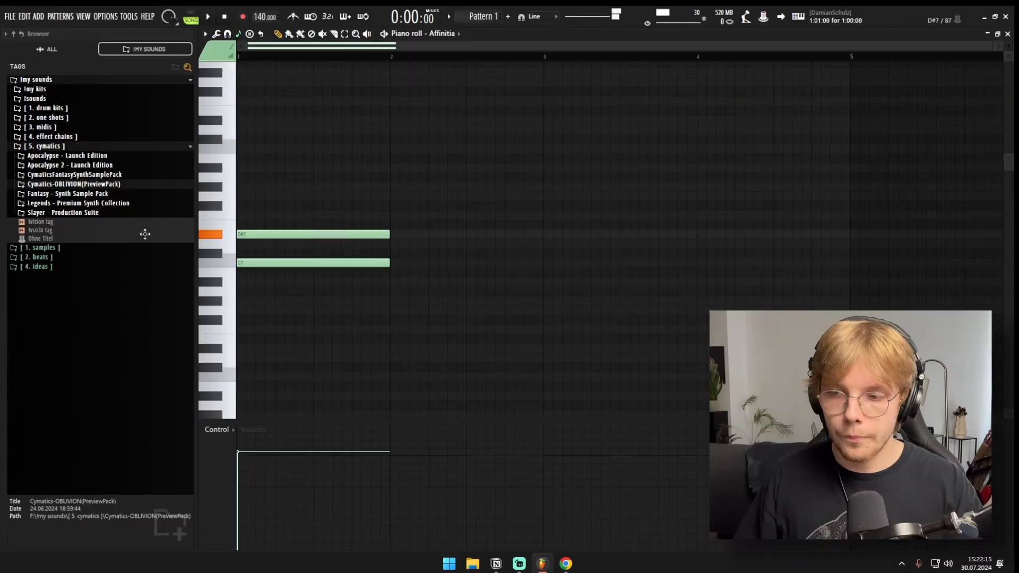
# Step: Complete a one-bar C minor chord of C7, D#7 and G7 in bar 1 and play it back
pyautogui.click(265, 196)
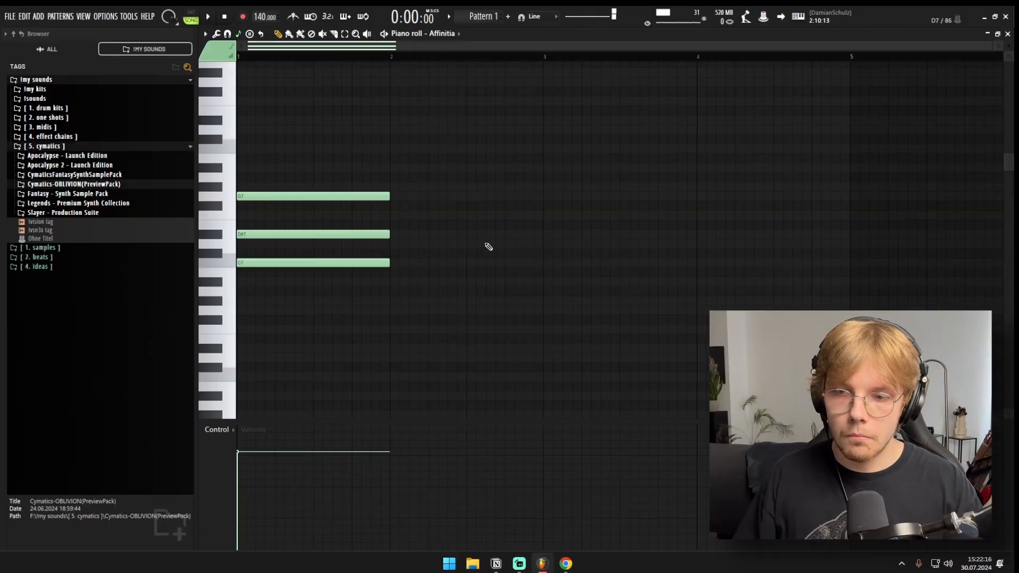
pyautogui.moveTo(484, 145); pyautogui.dragTo(131, 338)
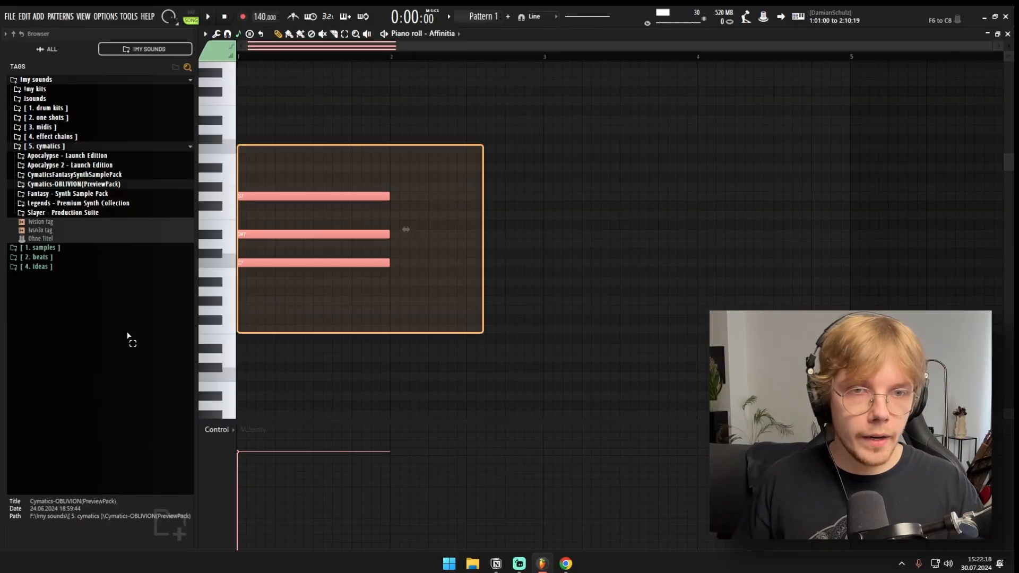
pyautogui.press('space')
pyautogui.press('space')
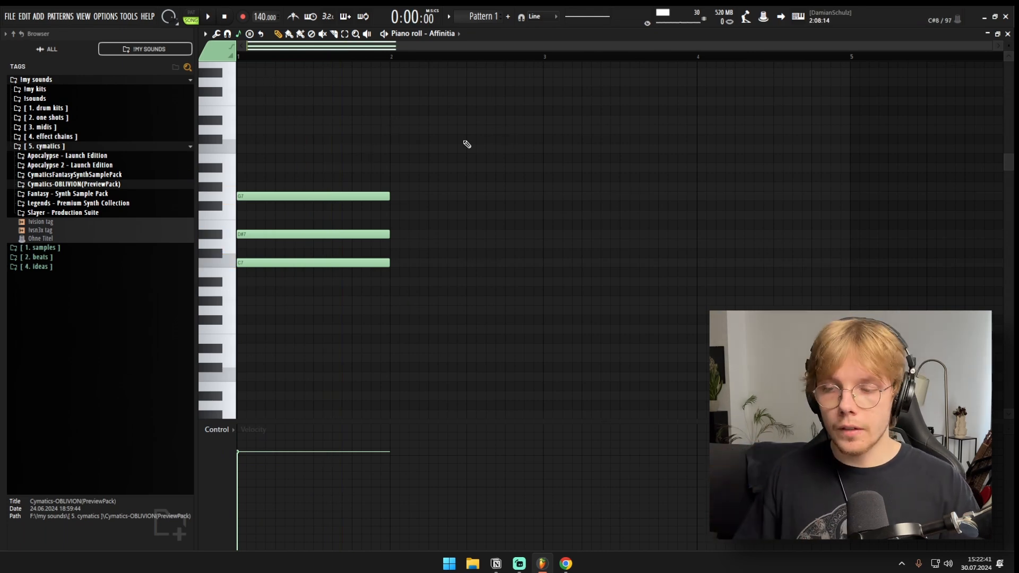
# Step: Duplicate the bar 1 chord into bar 2, transpose the copy up the scale to F7, G#7 and C8, and audition it
pyautogui.moveTo(518, 135); pyautogui.dragTo(188, 314)
pyautogui.hotkey('ctrl', 'b')
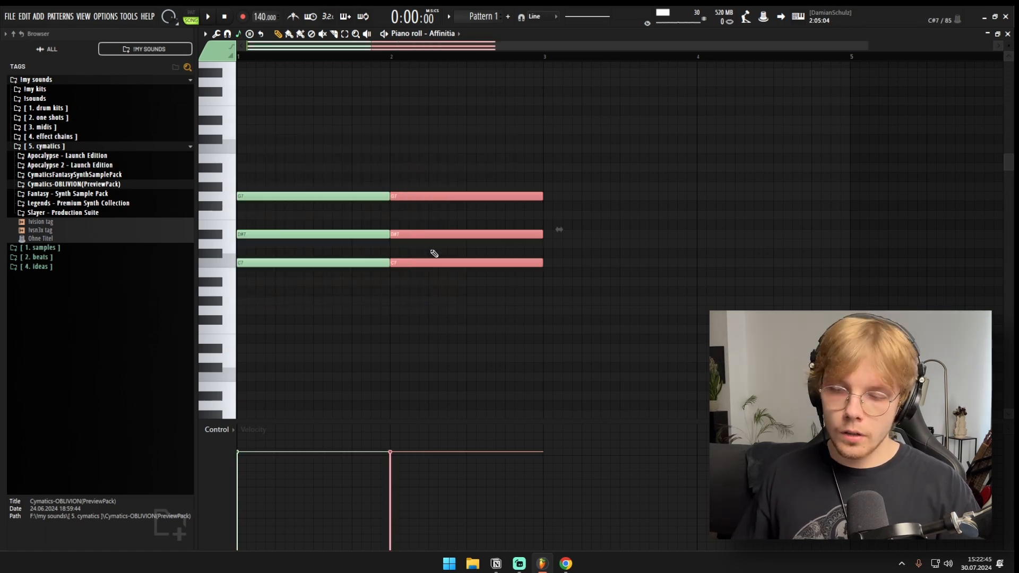
pyautogui.press('Up')
pyautogui.press('Up')
pyautogui.press('Up')
pyautogui.press('Up')
pyautogui.press('Up')
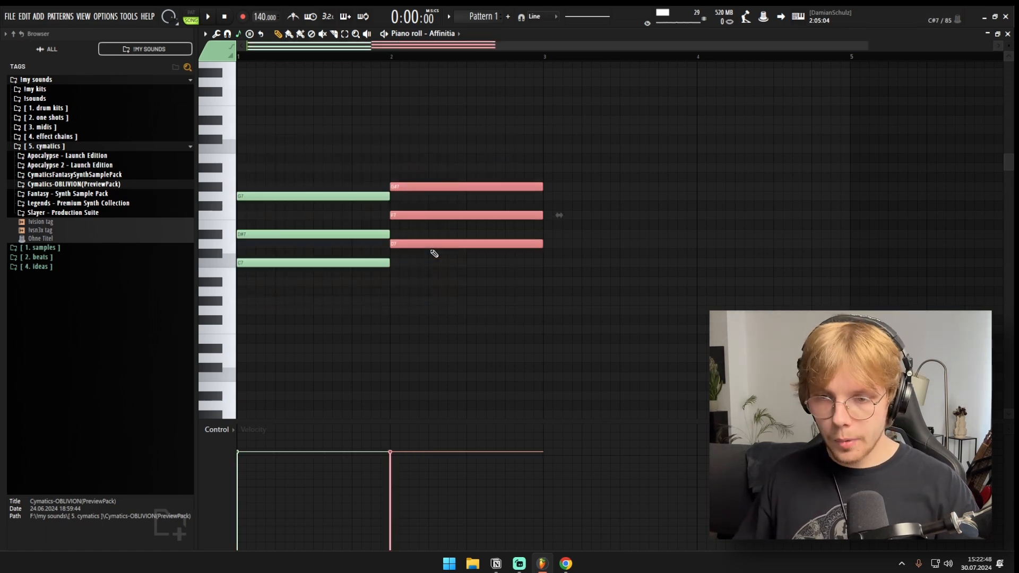
pyautogui.moveTo(469, 240); pyautogui.dragTo(460, 264)
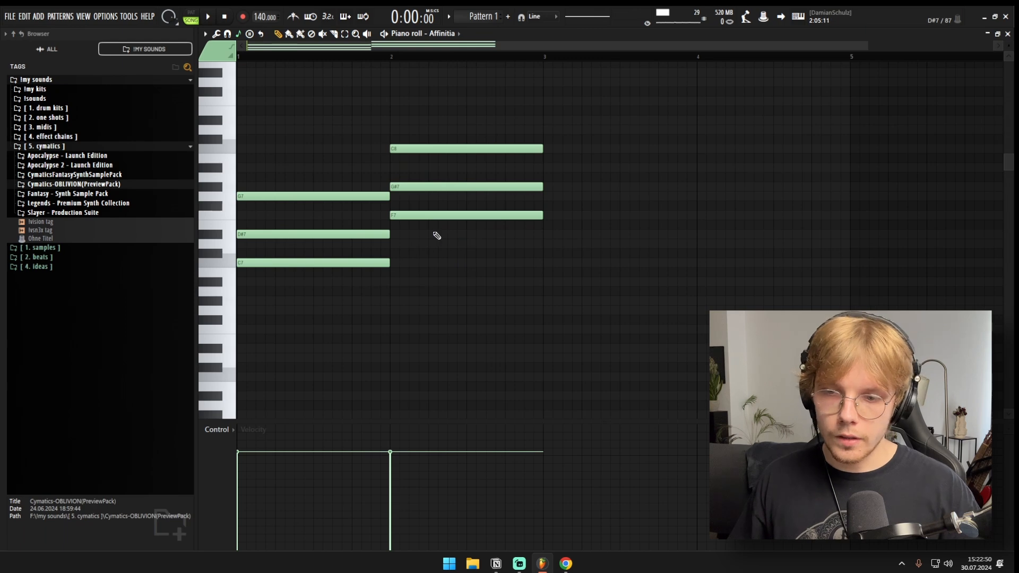
pyautogui.press('y')
pyautogui.click(442, 198)
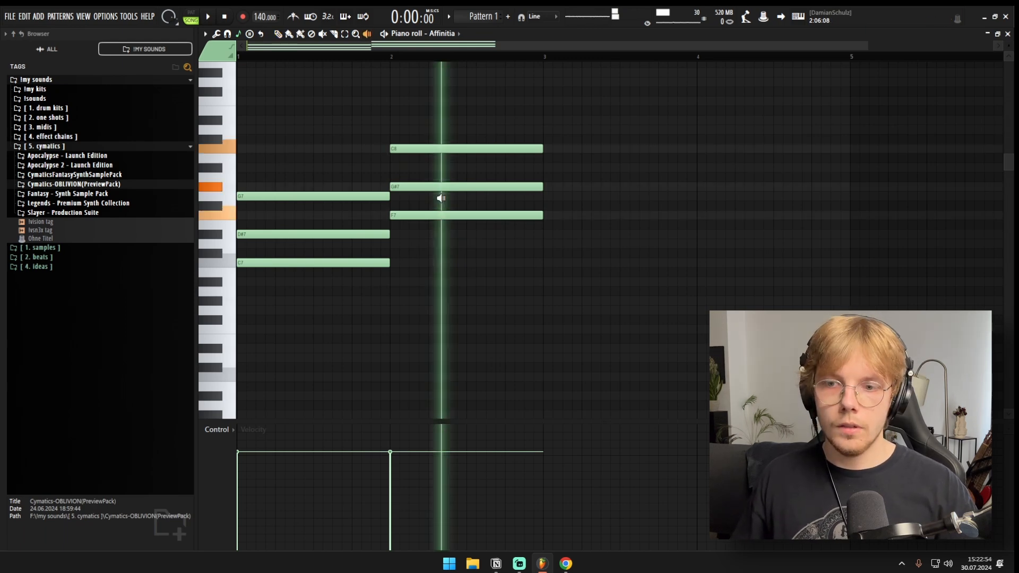
# Step: Lower the bar 2 chord's top note, C8, by one octave to C7
pyautogui.press('e')
pyautogui.moveTo(436, 146); pyautogui.dragTo(437, 158)
pyautogui.hotkey('ctrl', 'Down')
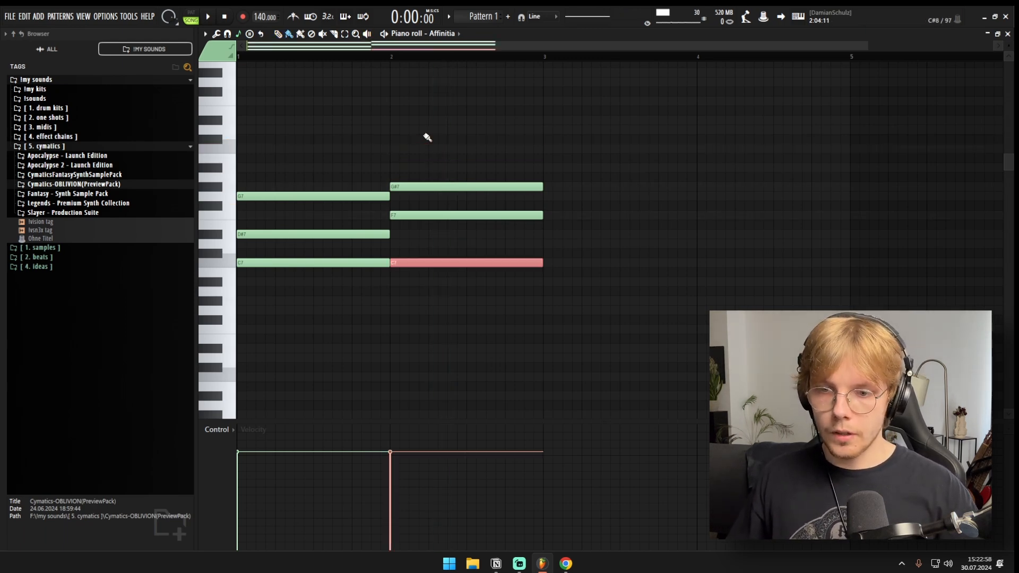
pyautogui.click(428, 137)
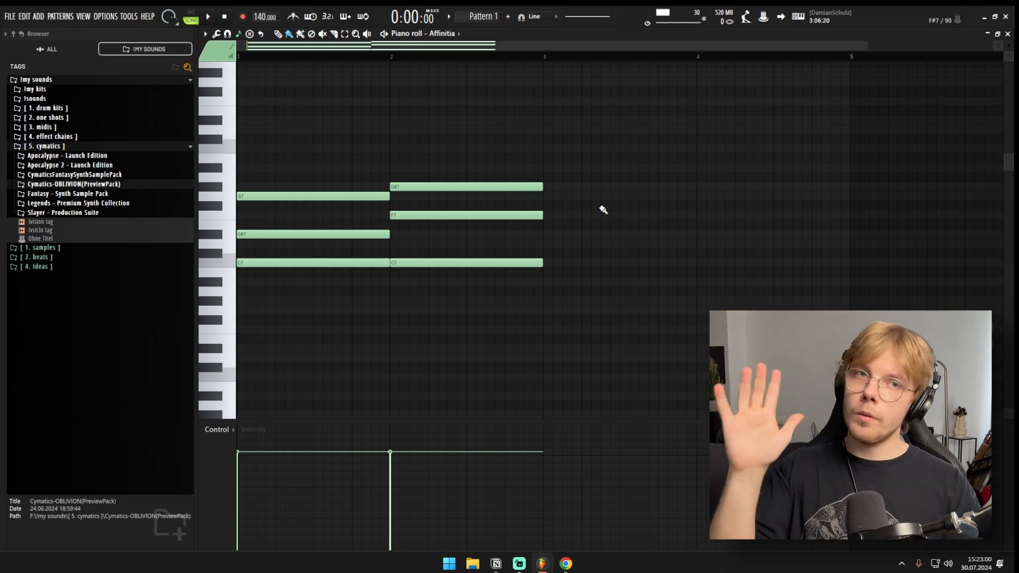
# Step: Duplicate the two-chord progression from bars 1 and 2 into bars 3 and 4
pyautogui.moveTo(635, 173); pyautogui.dragTo(609, 215)
pyautogui.moveTo(605, 147); pyautogui.dragTo(242, 279)
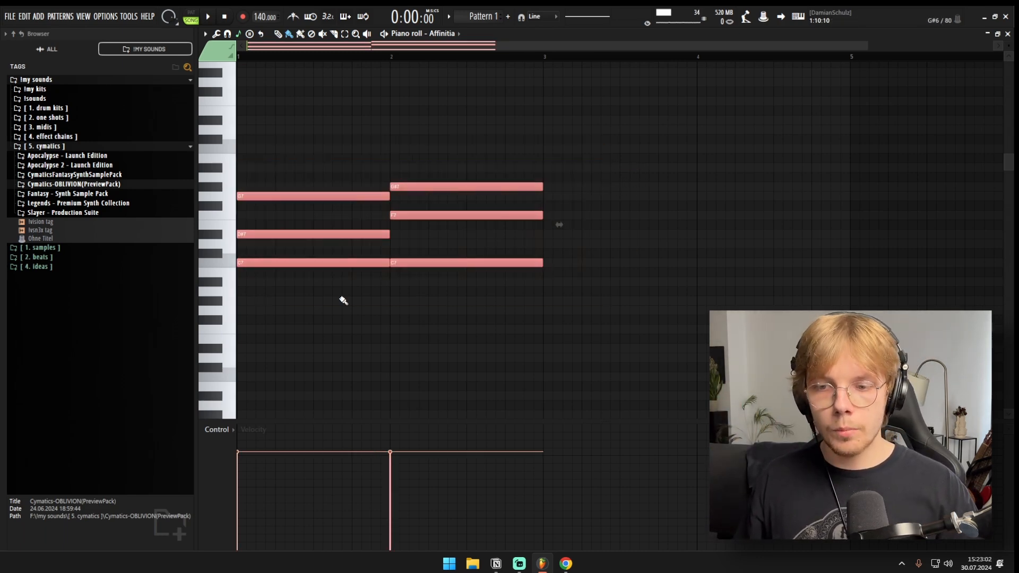
pyautogui.scroll(-1, 390, 293)
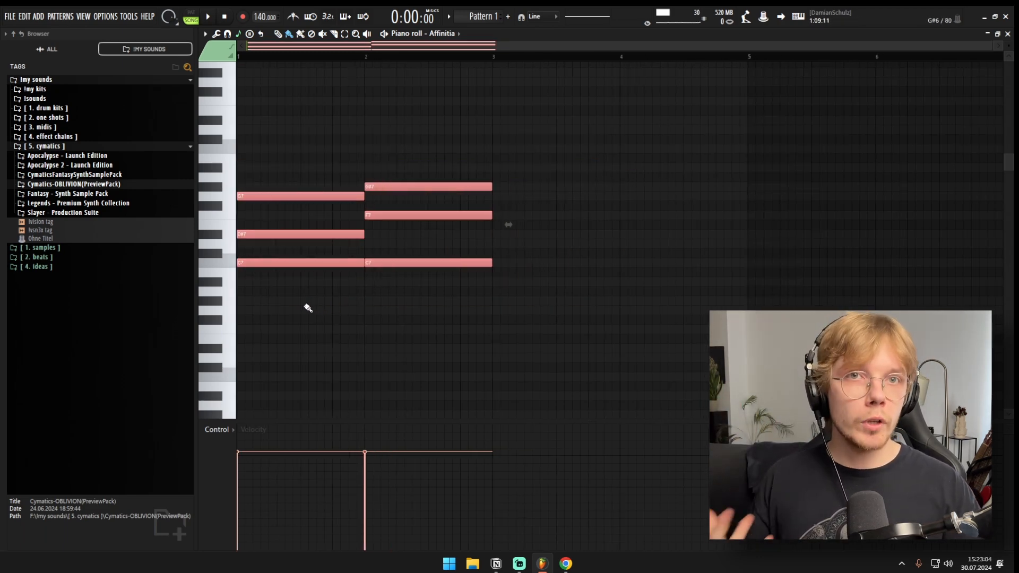
pyautogui.click(484, 137)
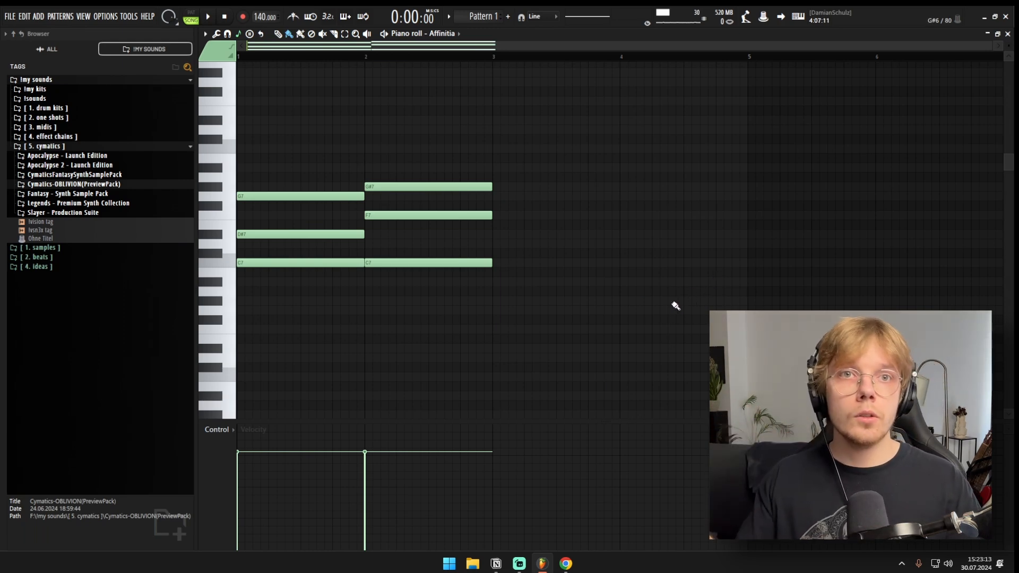
pyautogui.moveTo(625, 139); pyautogui.dragTo(302, 275)
pyautogui.hotkey('ctrl', 'b')
pyautogui.scroll(-1, 306, 261)
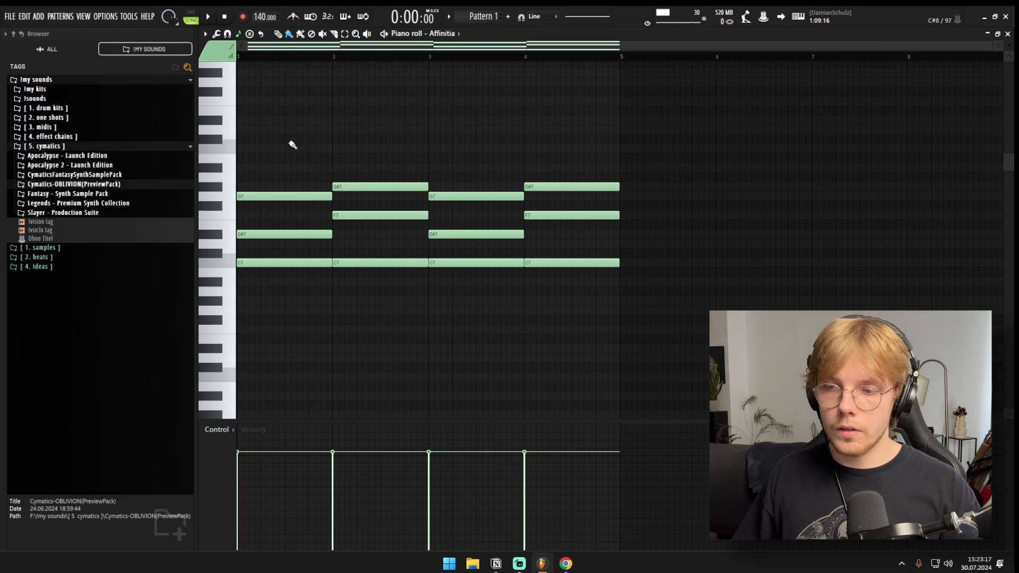
# Step: Compare chord voicings by raising the bar 2 chord's C7 an octave to C8 and returning it to C7
pyautogui.moveTo(289, 141); pyautogui.dragTo(280, 308)
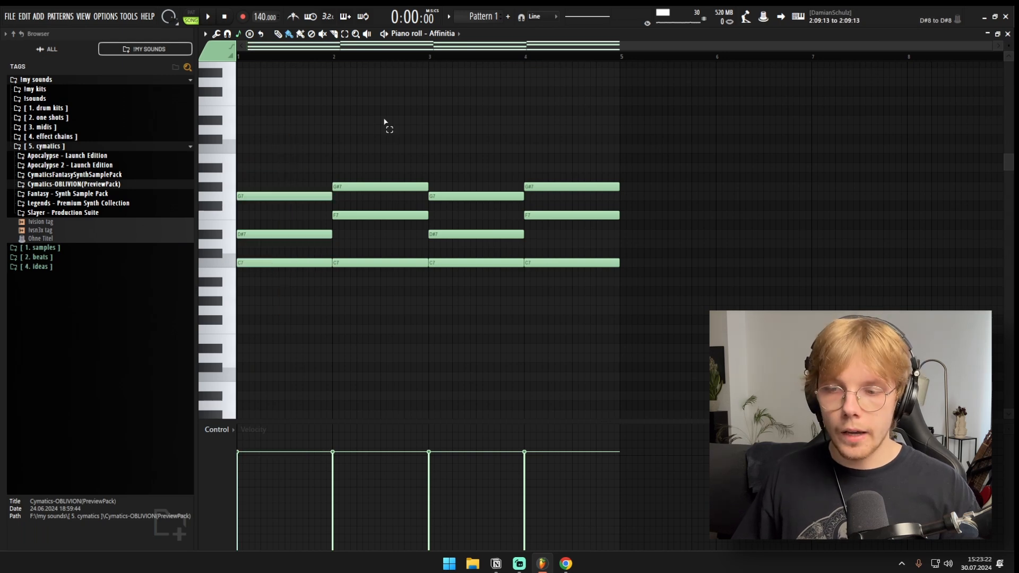
pyautogui.moveTo(382, 121); pyautogui.dragTo(375, 259)
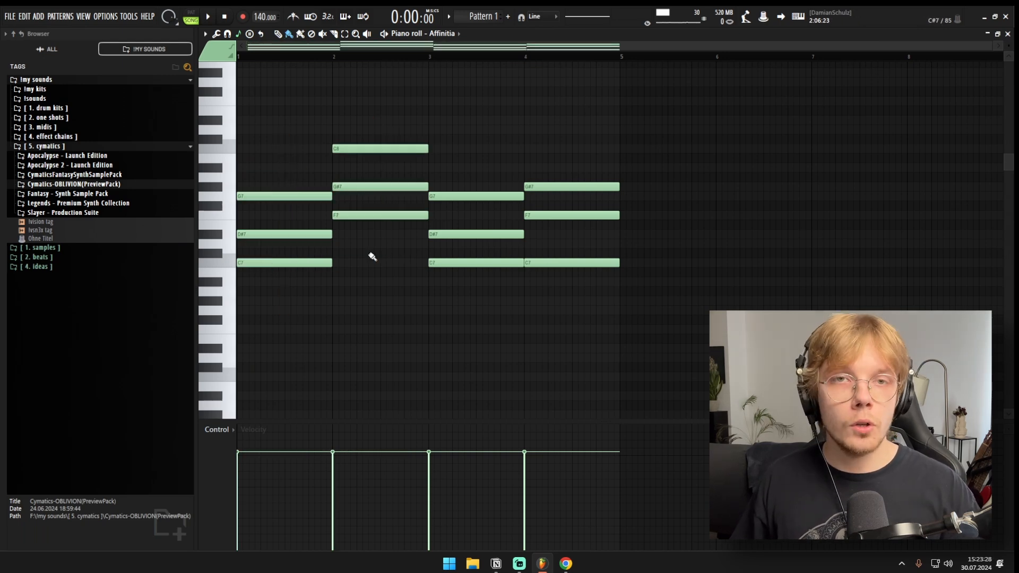
pyautogui.moveTo(370, 254); pyautogui.dragTo(377, 93)
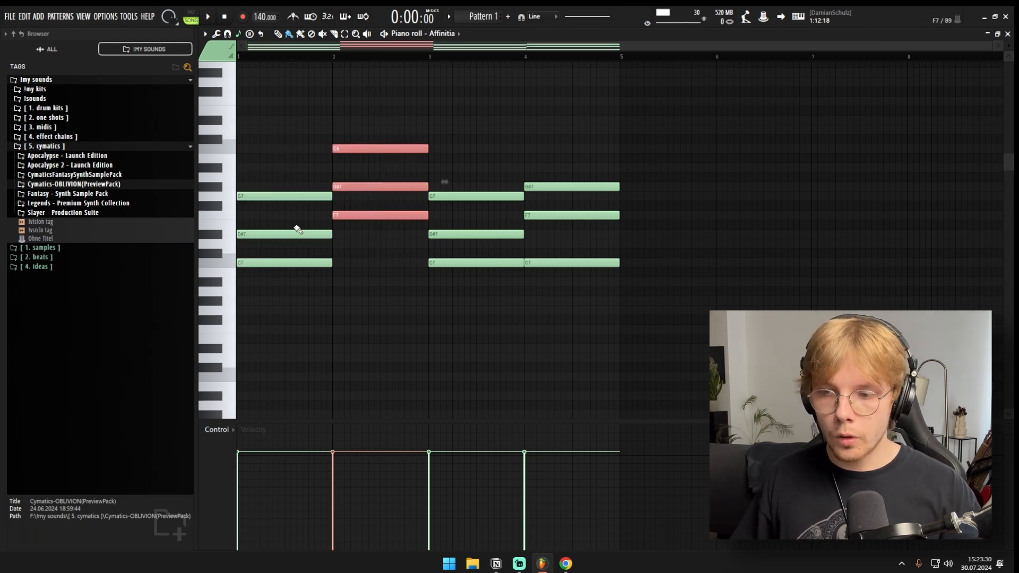
pyautogui.moveTo(270, 156); pyautogui.dragTo(223, 264)
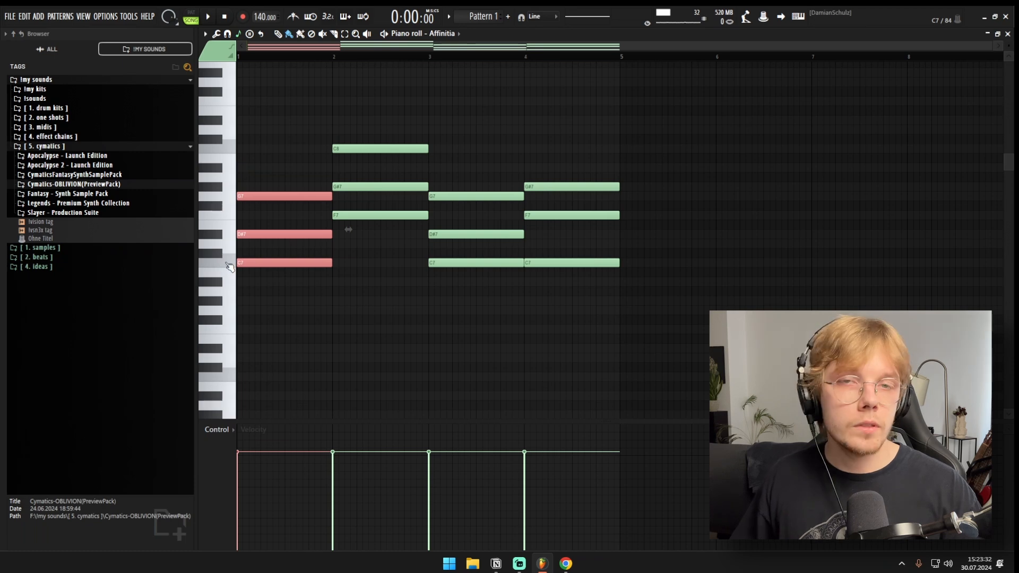
pyautogui.click(364, 151)
pyautogui.hotkey('ctrl', 'Down')
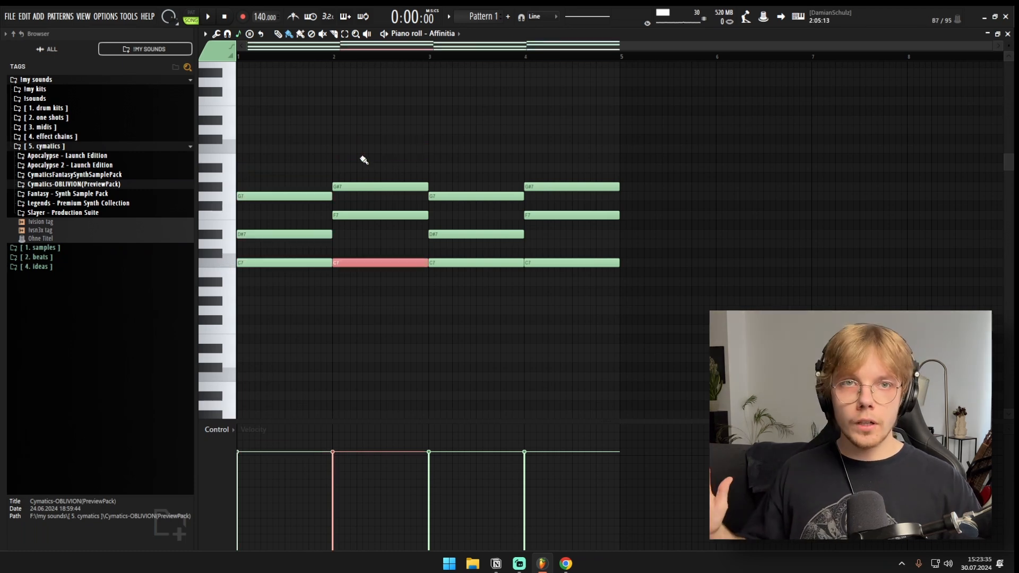
# Step: Lower all four chords by one octave so their lowest note is C6, and play the progression
pyautogui.moveTo(599, 154); pyautogui.dragTo(254, 286)
pyautogui.keyDown('ctrl'); pyautogui.click(257, 283); pyautogui.keyUp('ctrl')
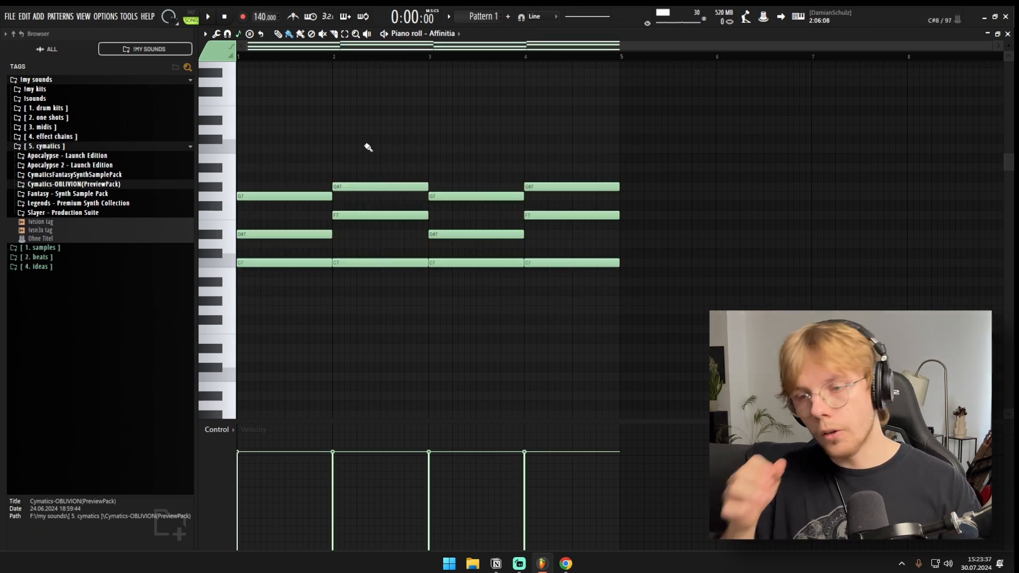
pyautogui.hotkey('ctrl', 'a')
pyautogui.hotkey('ctrl', 'Down')
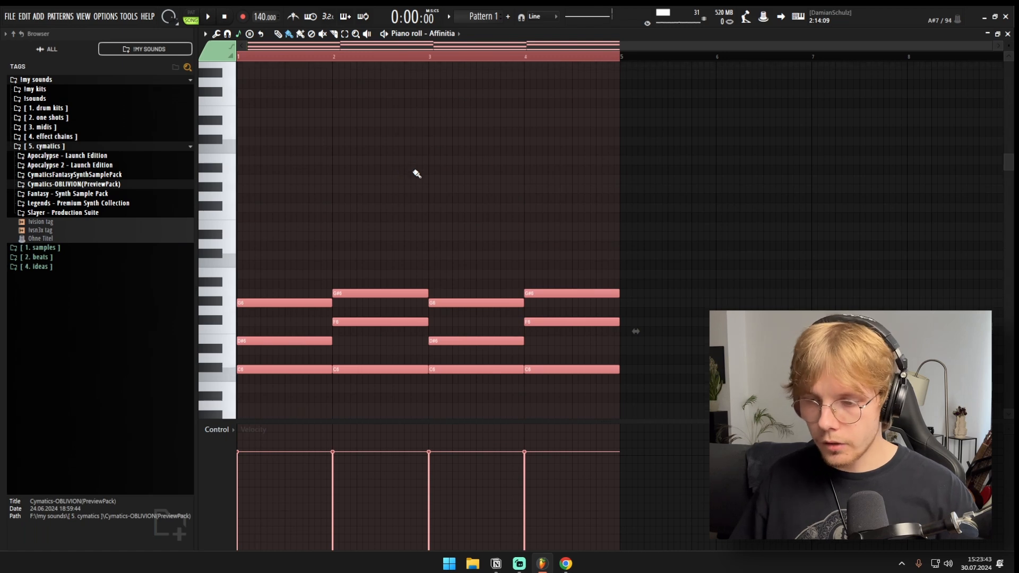
pyautogui.hotkey('ctrl', 'd')
pyautogui.press('space')
pyautogui.scroll(-3, 415, 180)
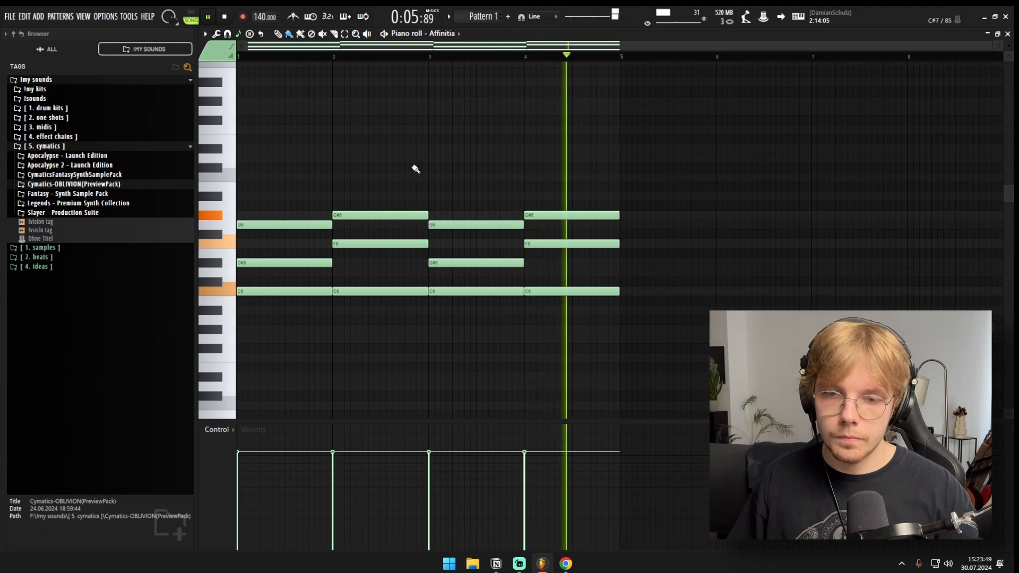
pyautogui.press('space')
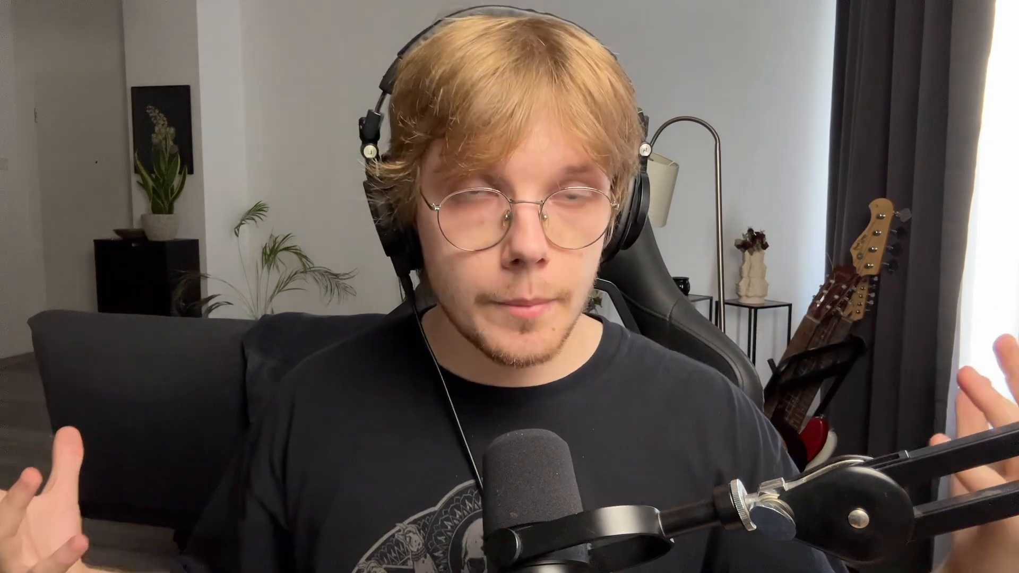
# Step: Place a quarter-bar C7 melody note at the start of bar 1, above the first chord
pyautogui.click(255, 148)
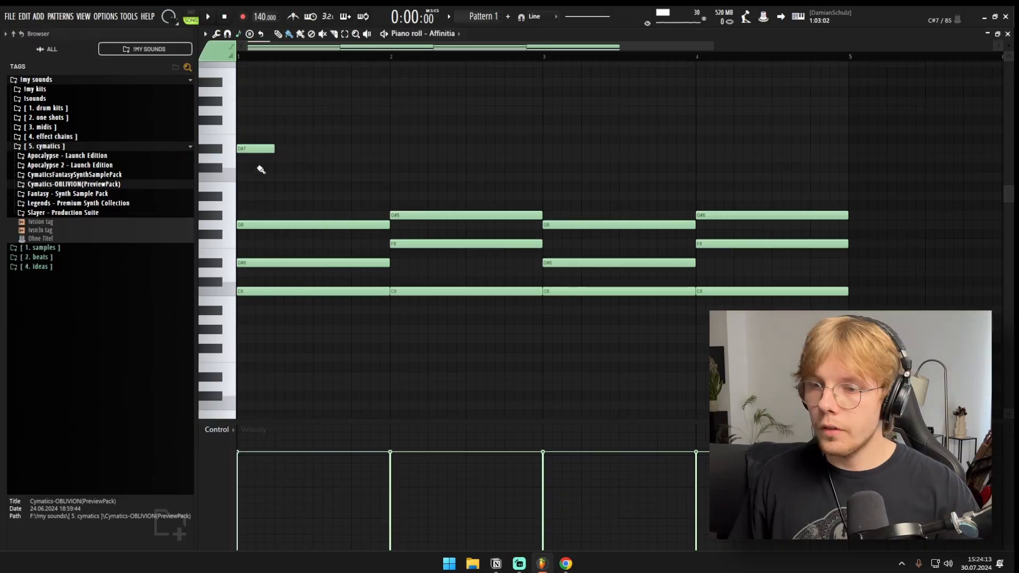
pyautogui.rightClick(257, 150)
pyautogui.click(256, 178)
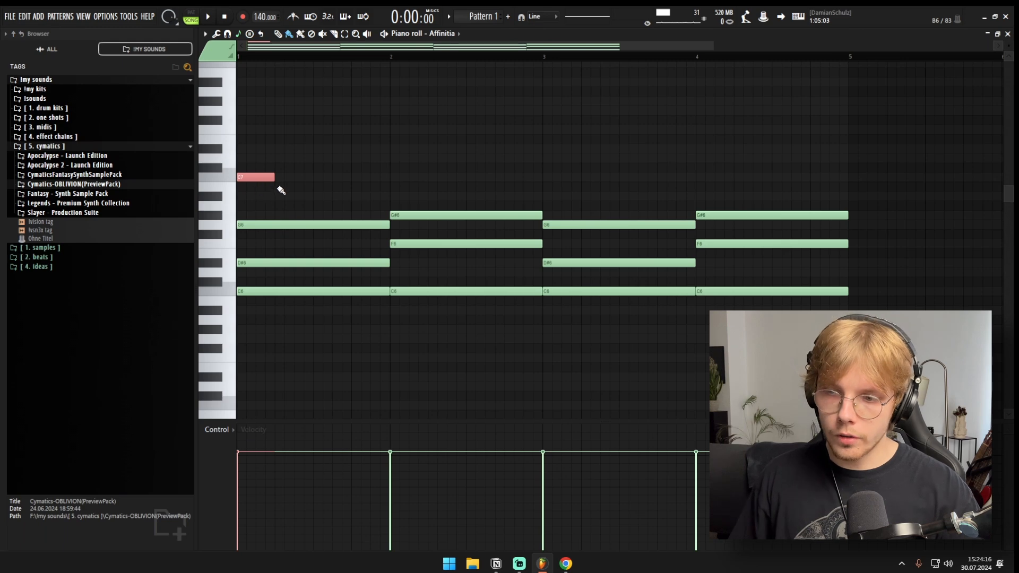
pyautogui.moveTo(277, 178)
pyautogui.mouseDown()
pyautogui.moveTo(420, 179)
pyautogui.moveTo(266, 185)
pyautogui.mouseUp()
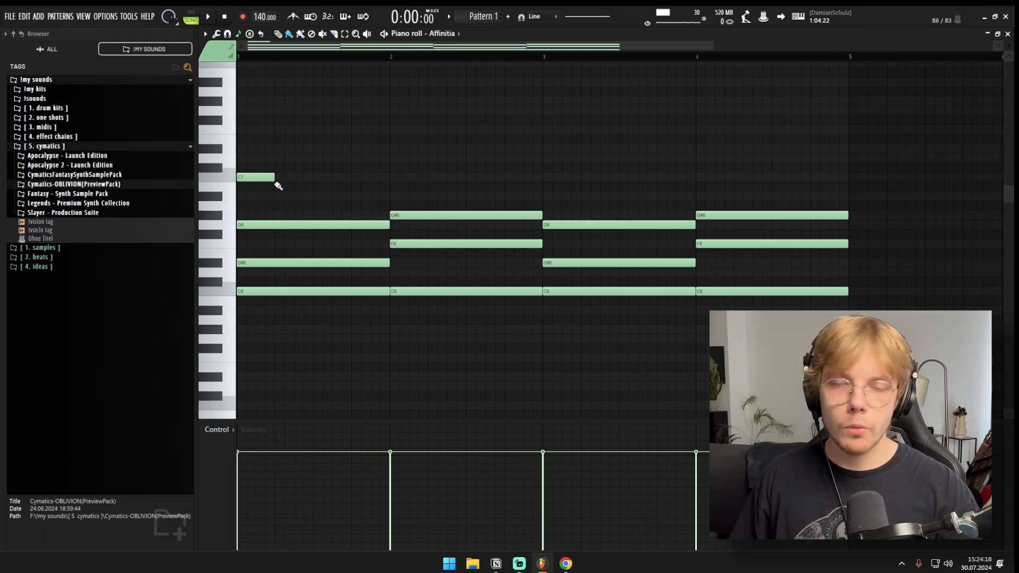
pyautogui.scroll(-3, 275, 194)
pyautogui.scroll(2, 230, 184)
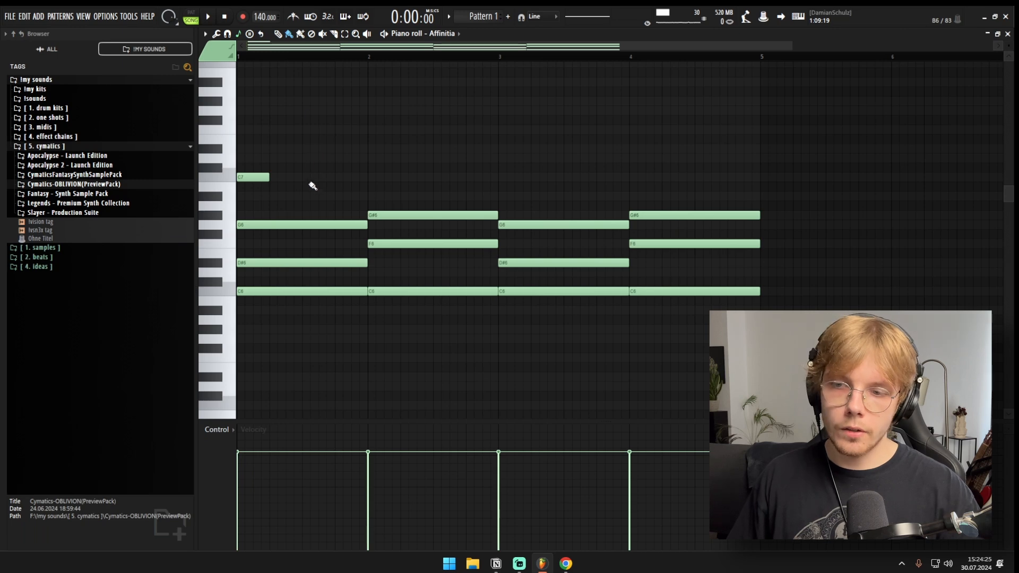
# Step: While playing, add G#7 at the end of bar 1, G7 ending bar 2, D7 and D#7 closing bar 3, and D7 on bar 4's third beat
pyautogui.press('space')
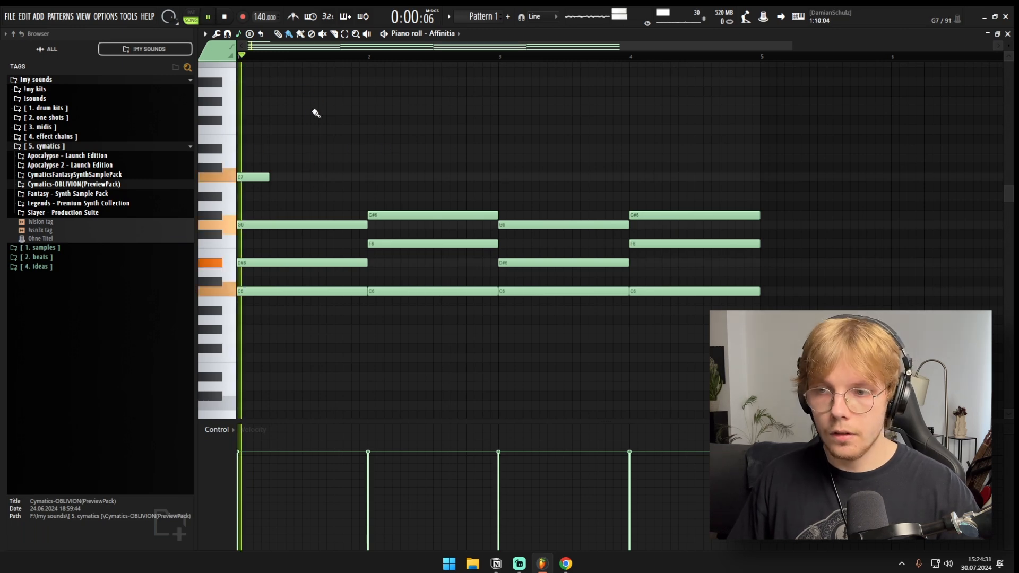
pyautogui.click(345, 101)
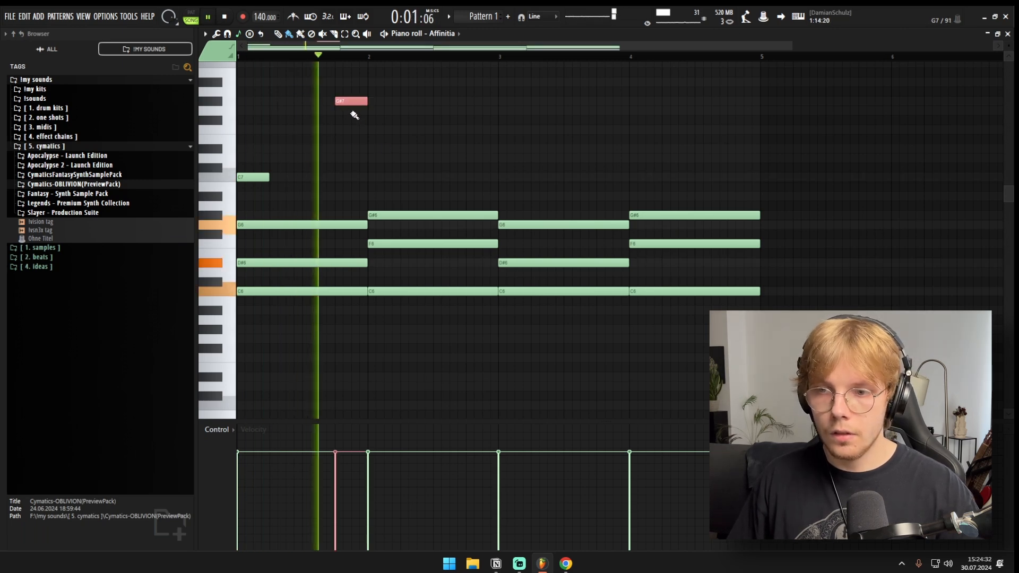
pyautogui.click(471, 111)
pyautogui.click(567, 158)
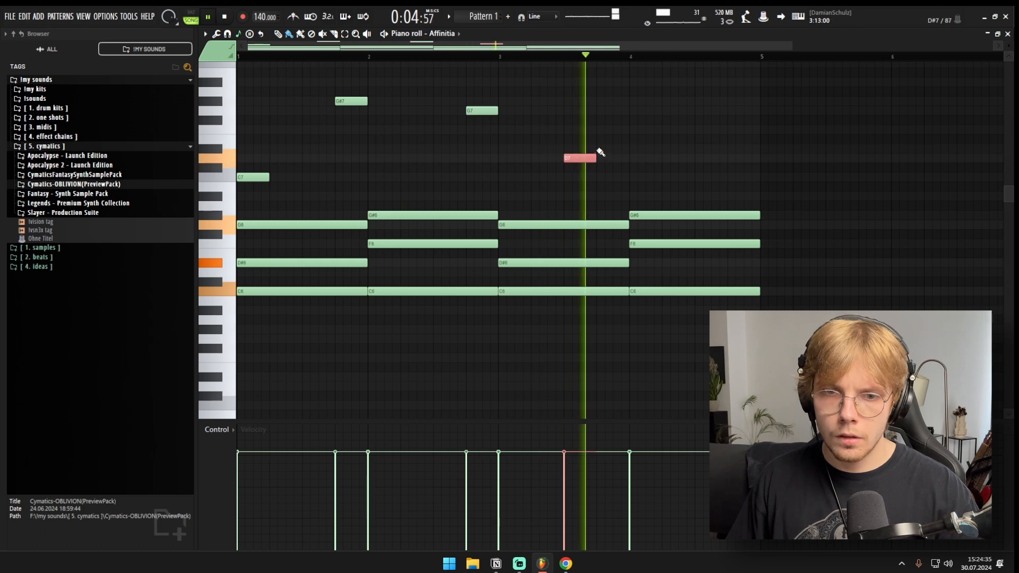
pyautogui.click(601, 150)
pyautogui.click(698, 160)
pyautogui.scroll(-2, 632, 169)
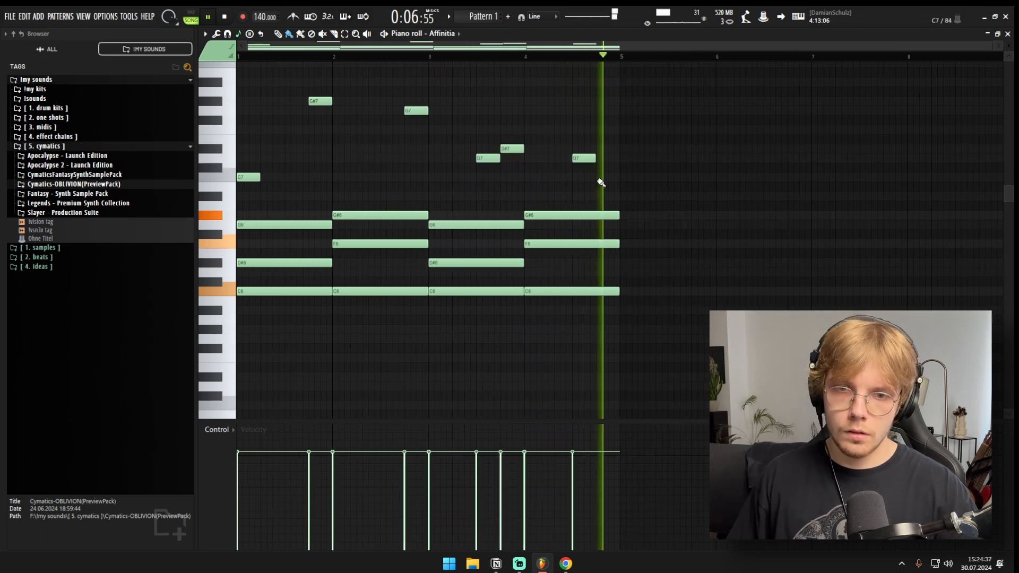
# Step: Stop playback and duplicate all chords and melody notes from bars 1 to 4 into bars 5 to 8
pyautogui.press('space')
pyautogui.hotkey('ctrl', 'a')
pyautogui.hotkey('ctrl', 'b')
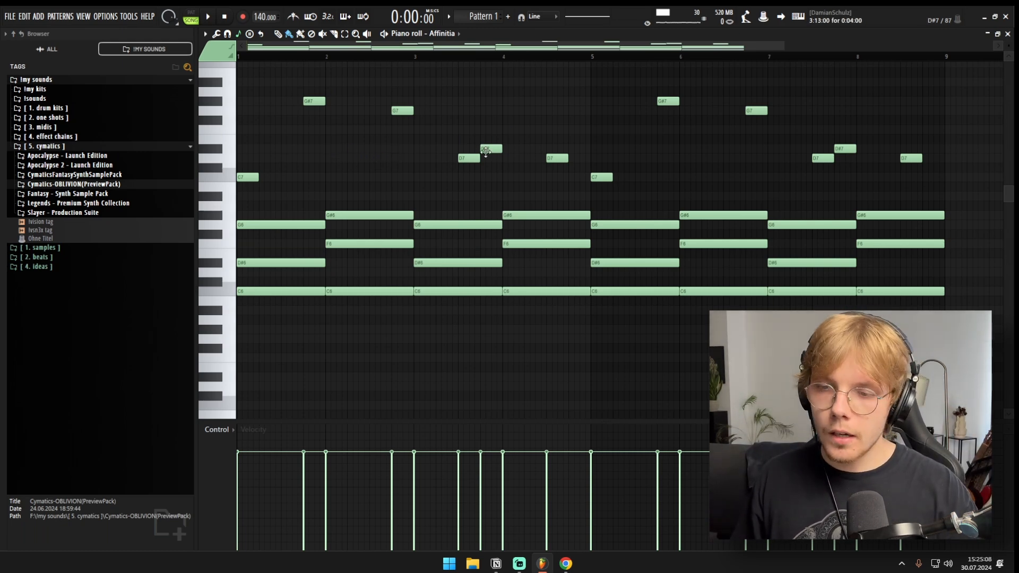
# Step: Play the start of the progression, stop, and add a quarter-bar G7 melody note on bar 1's third beat
pyautogui.scroll(2, 264, 152)
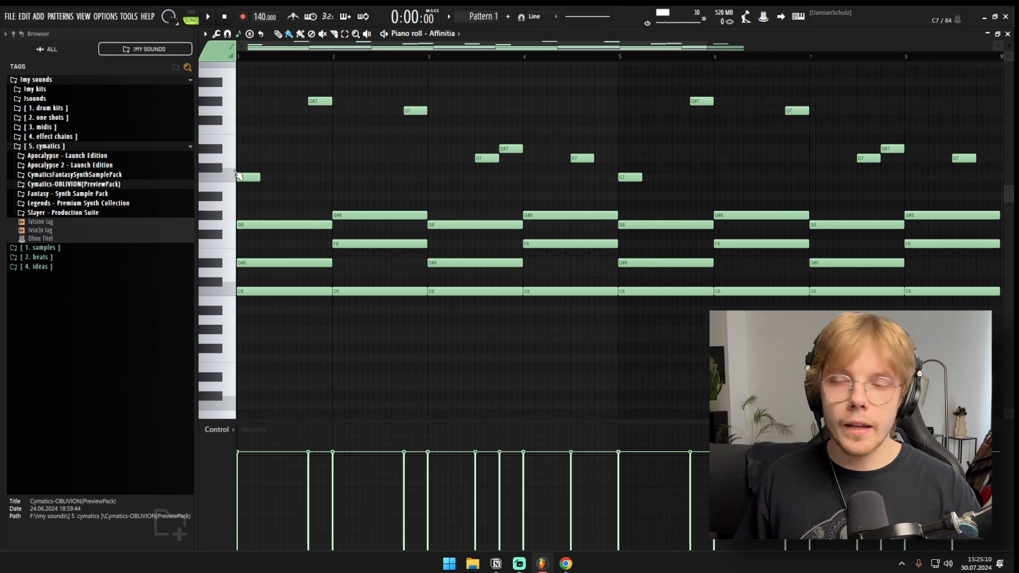
pyautogui.press('space')
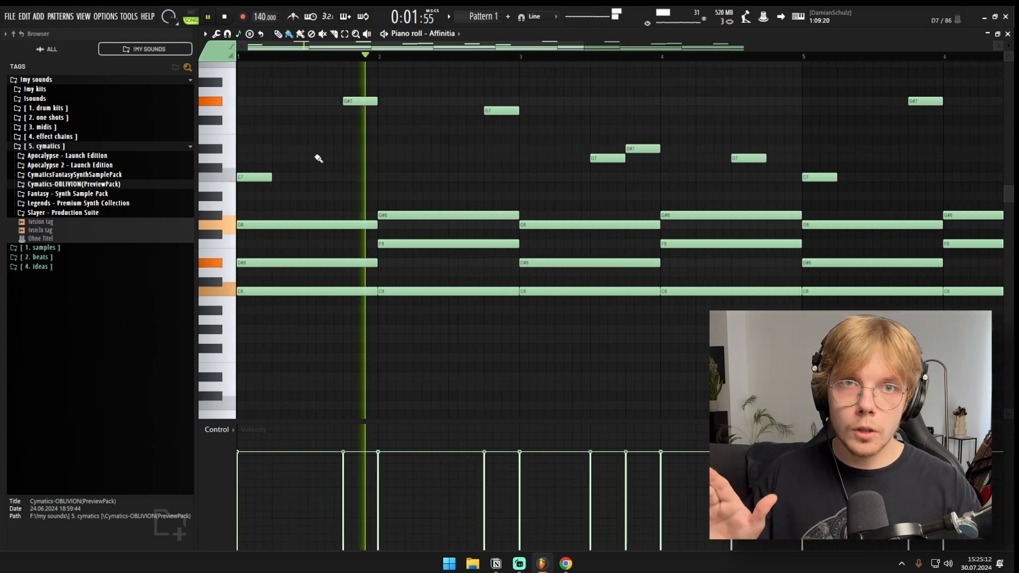
pyautogui.press('space')
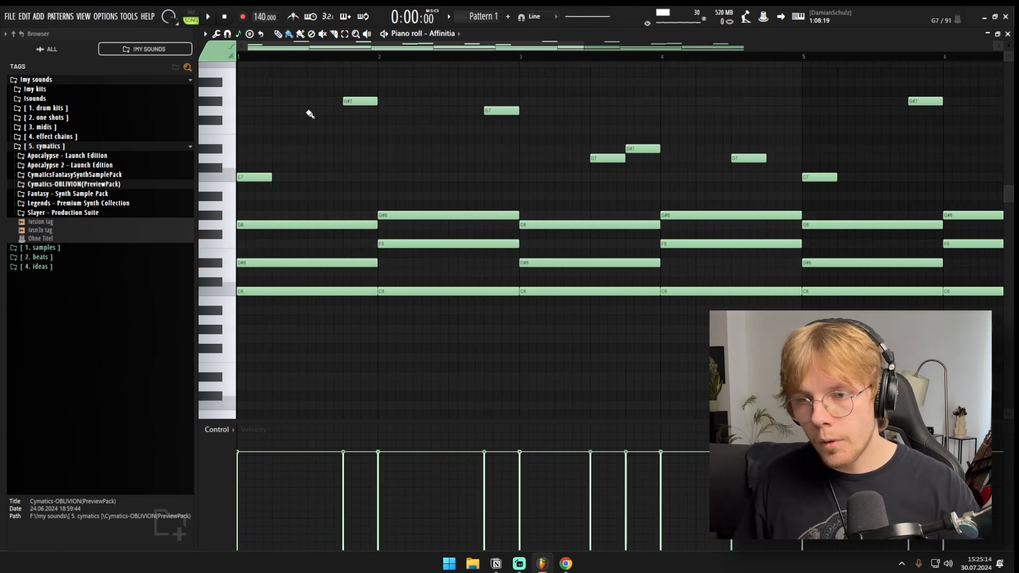
pyautogui.click(310, 114)
pyautogui.scroll(-2, 311, 122)
# Step: While auditioning the melody, delete the D7 note from bar 3 and raise bar 4's D7 to F7
pyautogui.press('space')
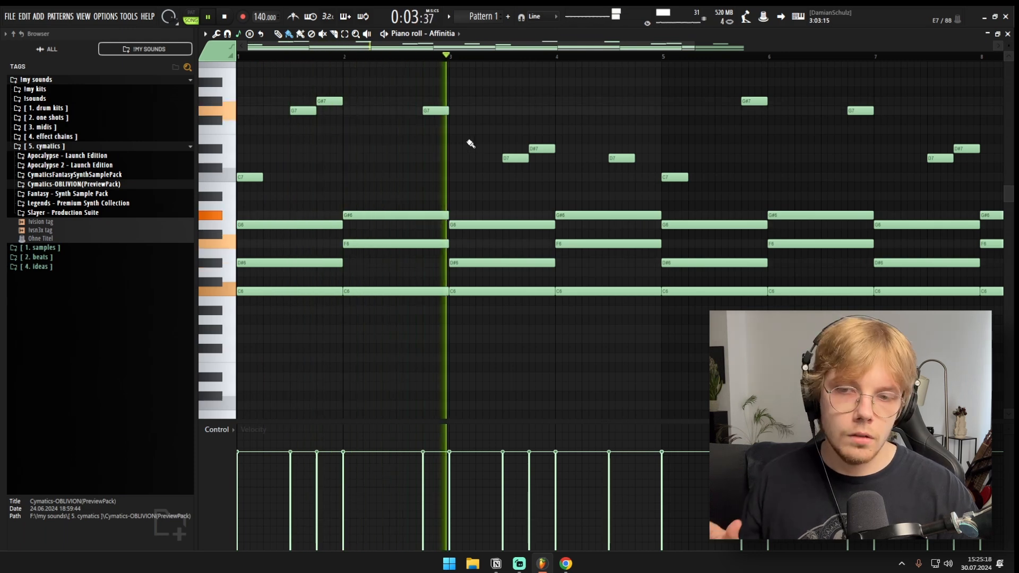
pyautogui.scroll(-1, 518, 183)
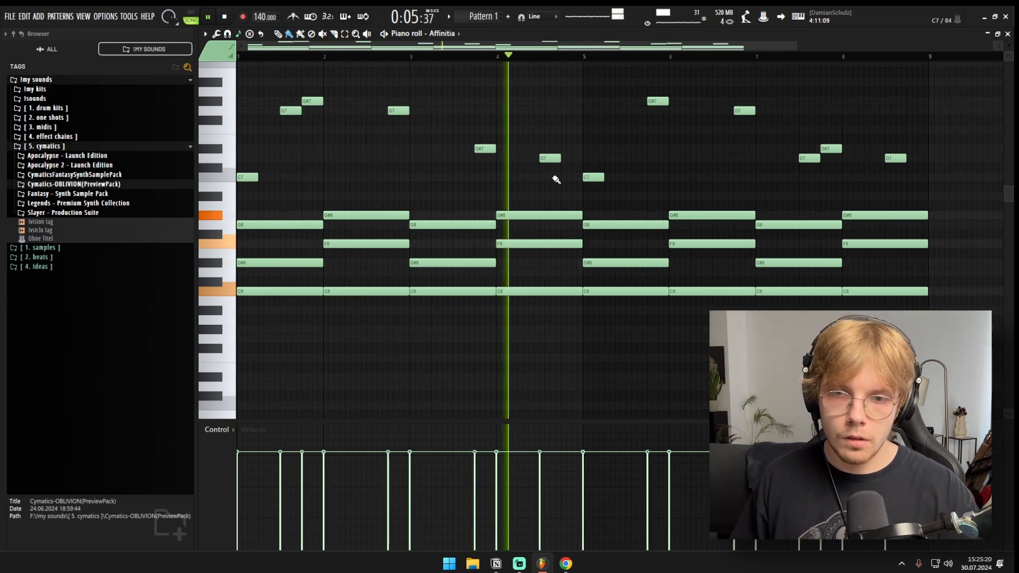
pyautogui.scroll(-3, 530, 183)
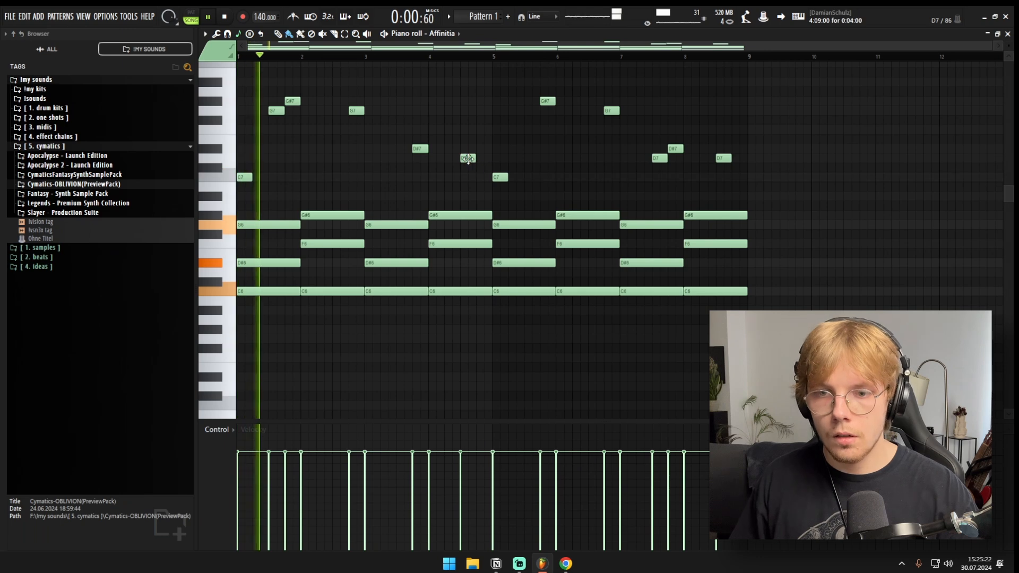
pyautogui.moveTo(468, 147); pyautogui.dragTo(469, 168)
pyautogui.press('space')
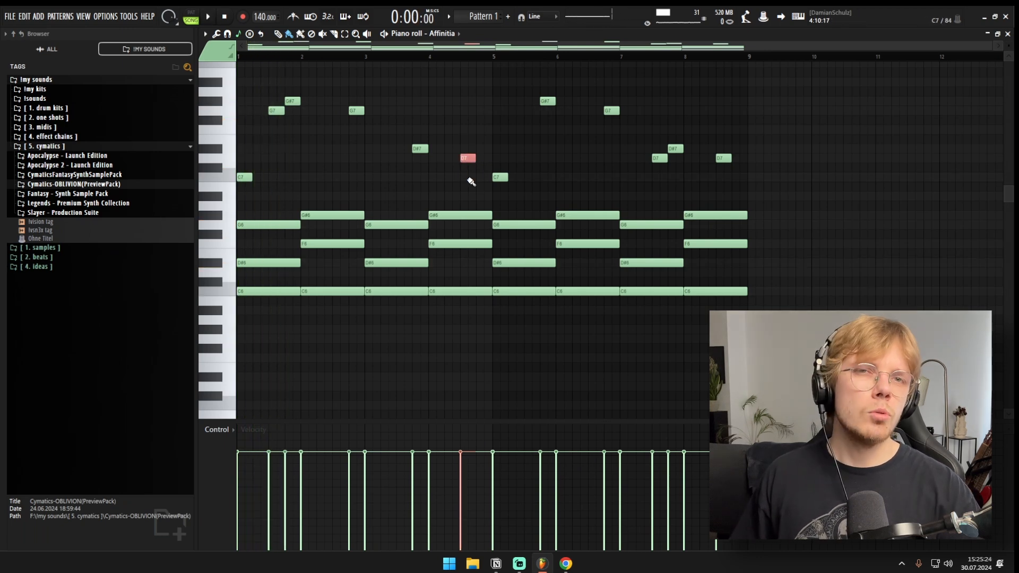
pyautogui.press('space')
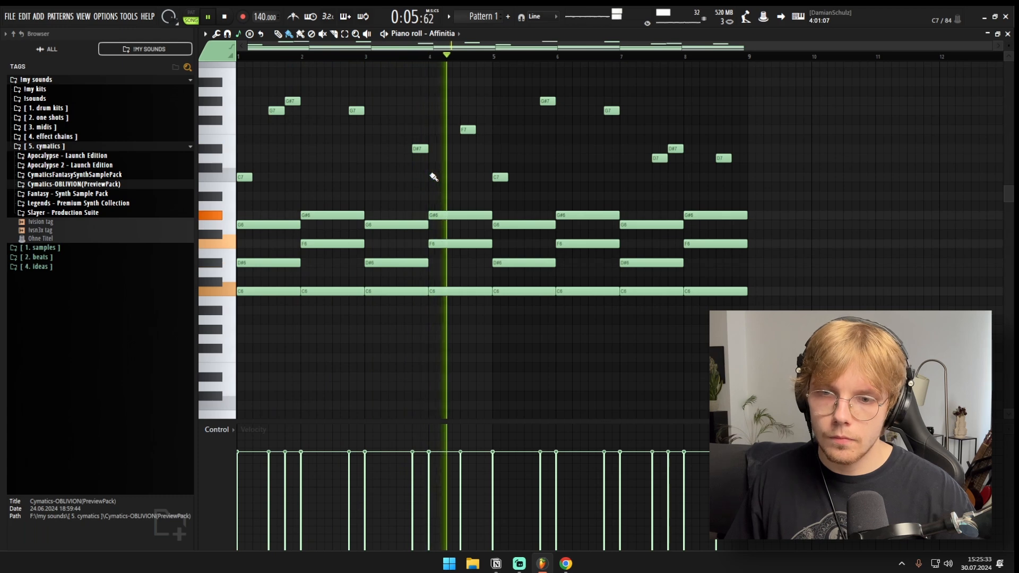
pyautogui.press('space')
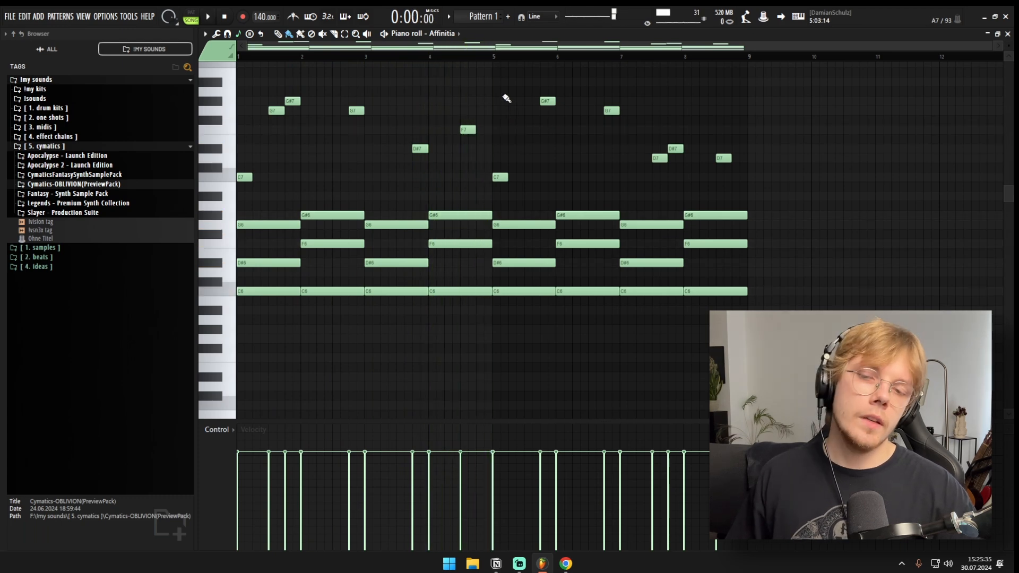
# Step: Replace bars 5 to 8 with a duplicate of all chords and melody notes from bars 1 to 4
pyautogui.moveTo(505, 96); pyautogui.dragTo(746, 321)
pyautogui.press('Delete')
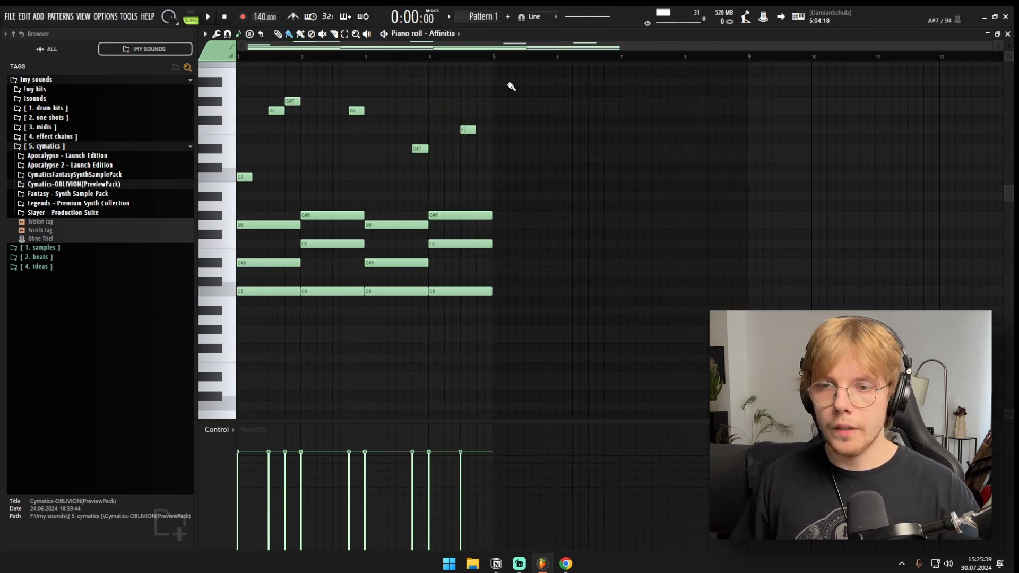
pyautogui.moveTo(511, 86); pyautogui.dragTo(181, 311)
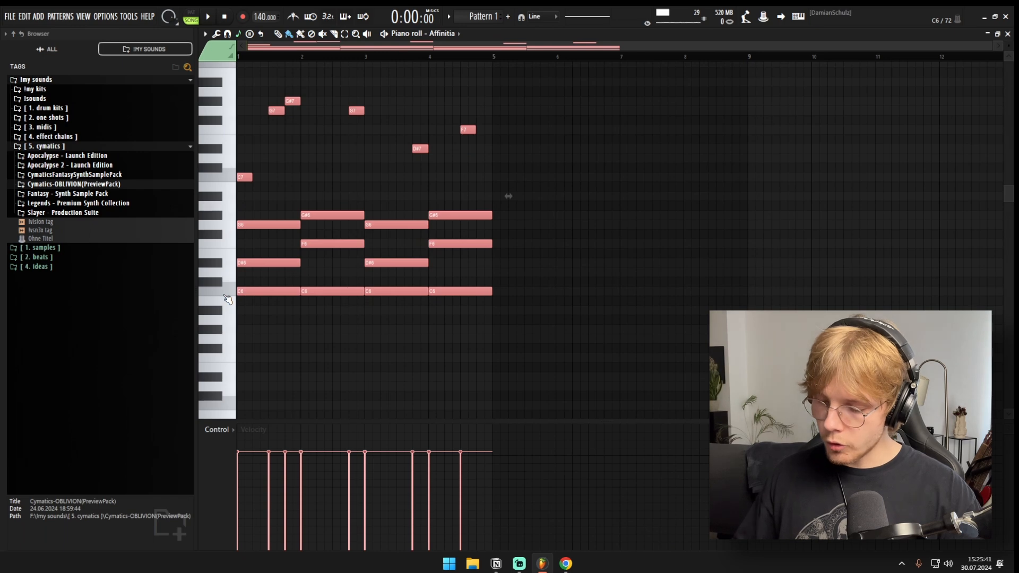
pyautogui.hotkey('ctrl', 'b')
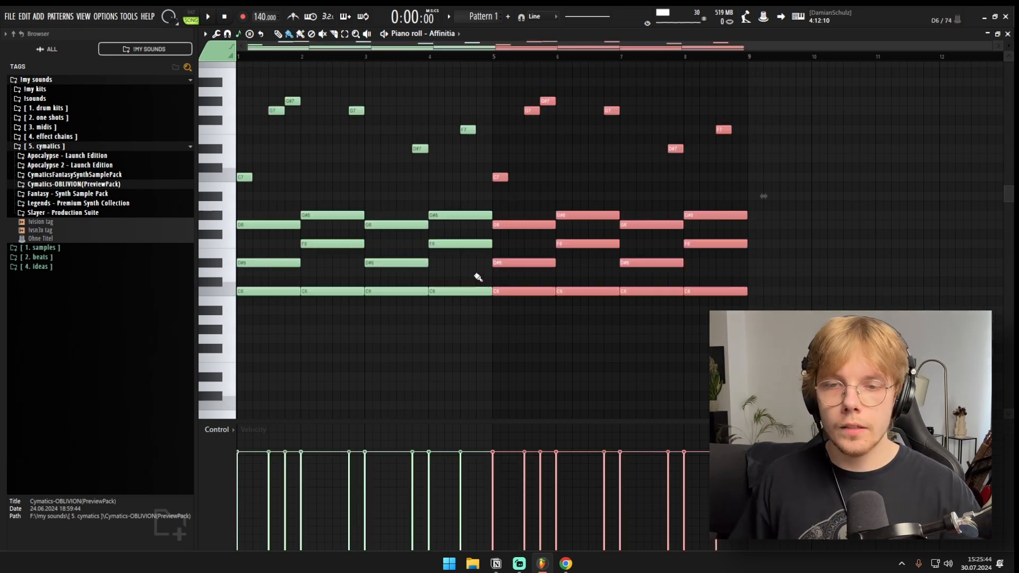
pyautogui.hotkey('ctrl', 'd')
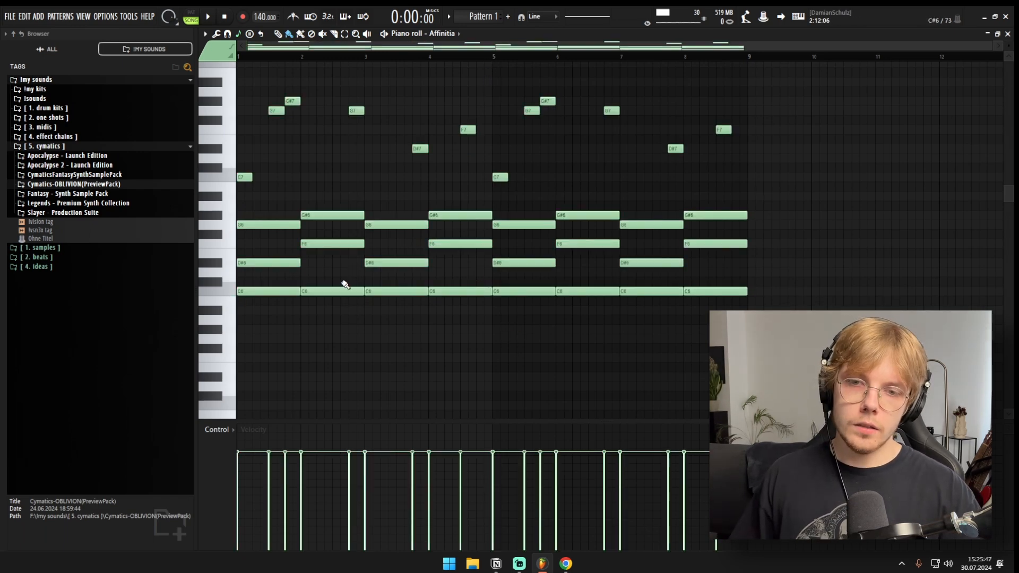
pyautogui.moveTo(726, 101); pyautogui.dragTo(705, 301)
pyautogui.hotkey('ctrl', 'd')
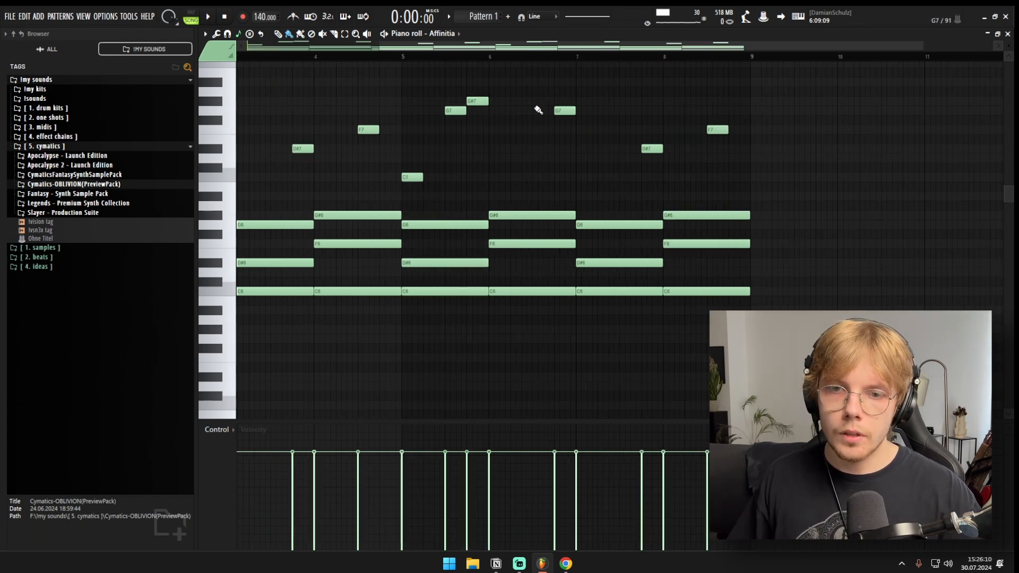
# Step: Vary the second half by adding G#7 and D7 on the third beats of bars 6 and 7, and D#7 on bar 8's fourth beat
pyautogui.click(534, 102)
pyautogui.press('space')
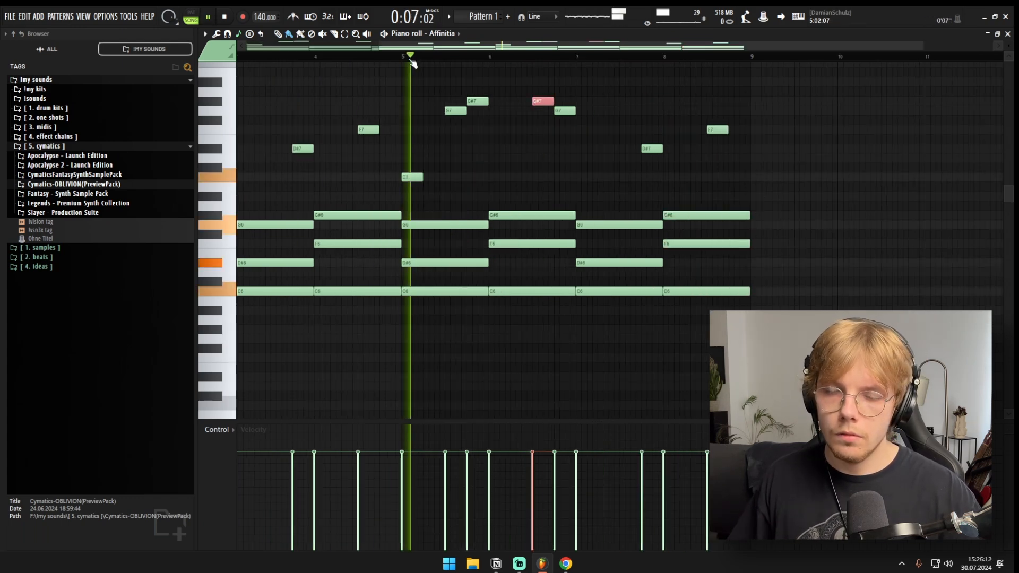
pyautogui.scroll(2, 627, 130)
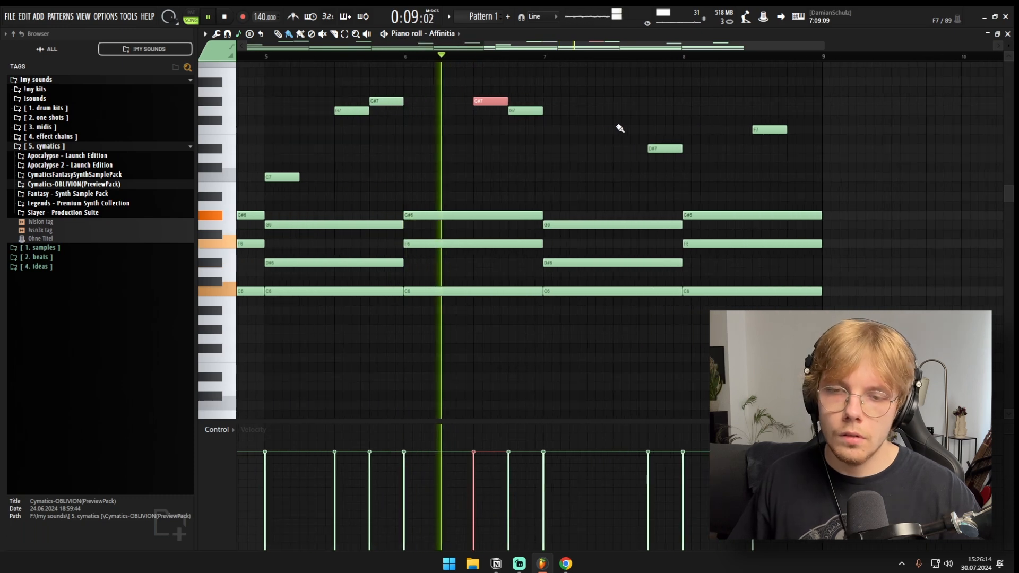
pyautogui.click(616, 158)
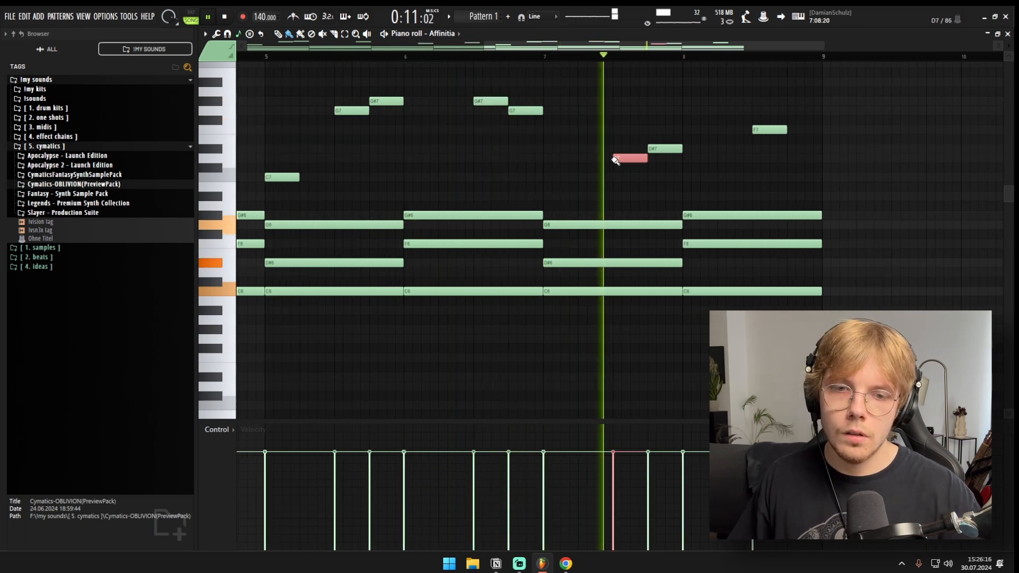
pyautogui.scroll(-2, 691, 154)
pyautogui.scroll(-3, 690, 153)
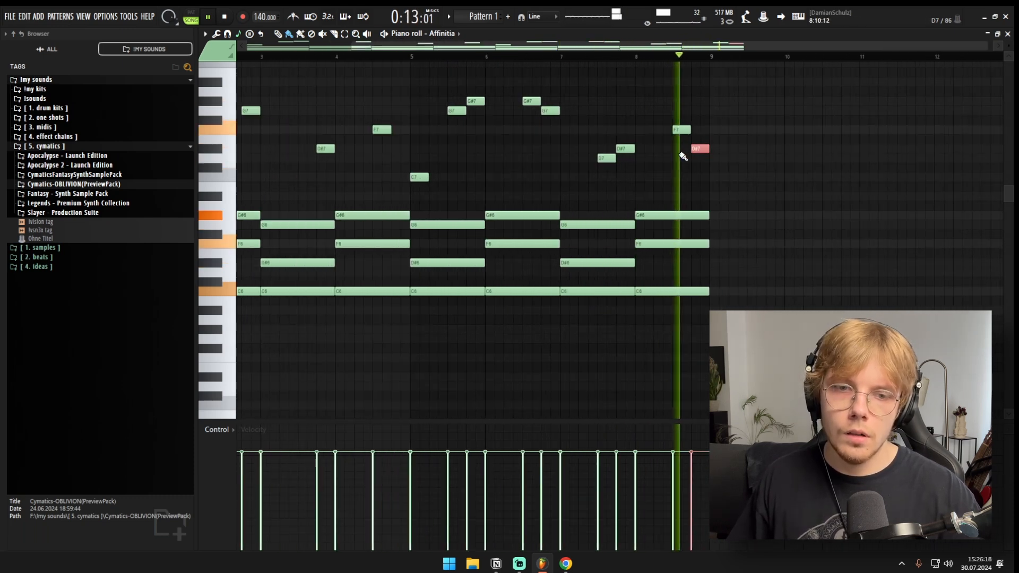
pyautogui.press('space')
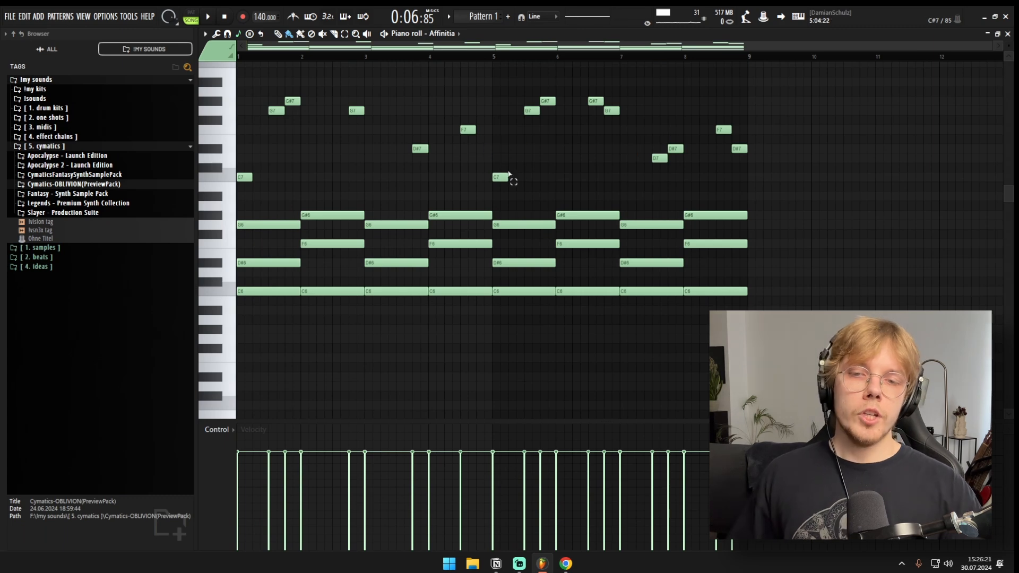
# Step: Select the notes of bars 1 to 4 and look at the Pattern 1 clip in the Playlist
pyautogui.moveTo(509, 174); pyautogui.dragTo(218, 309)
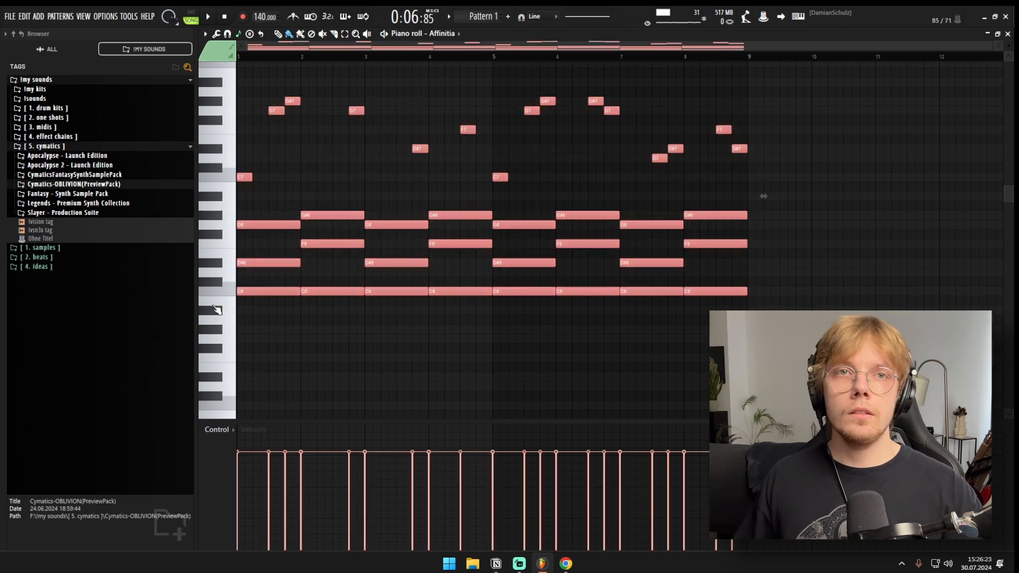
pyautogui.moveTo(482, 91); pyautogui.dragTo(213, 288)
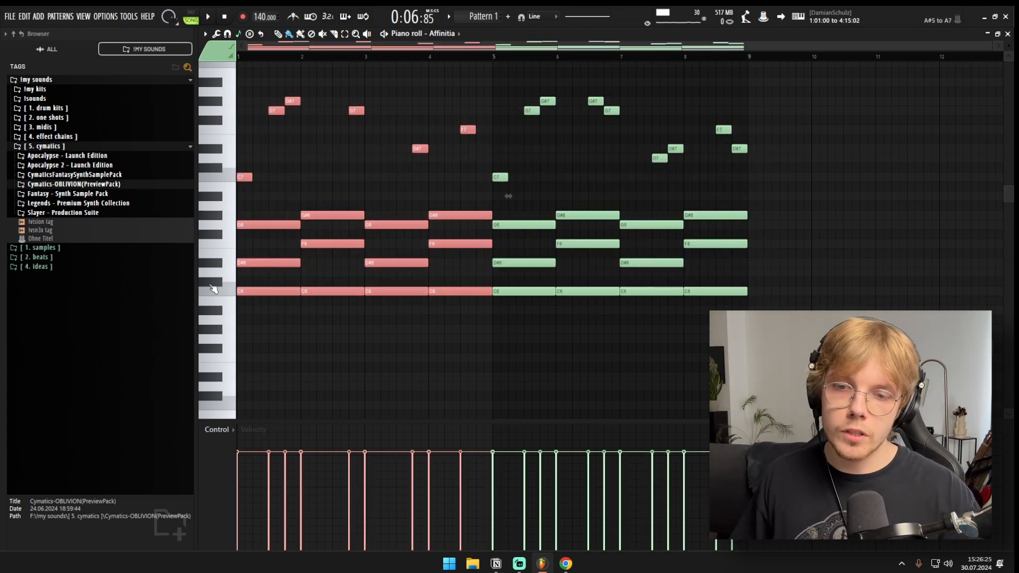
pyautogui.press('F5')
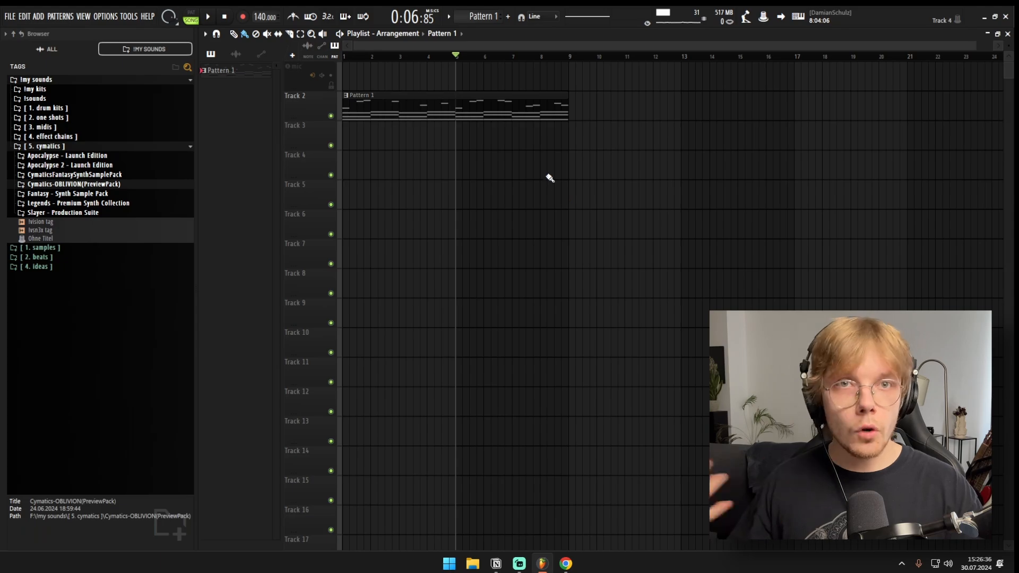
pyautogui.press('F6')
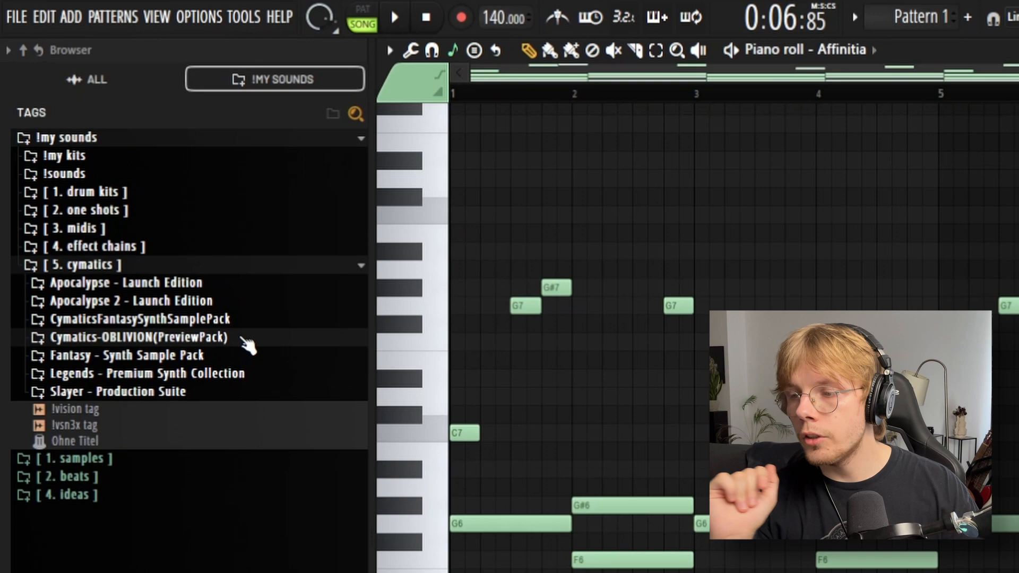
# Step: Expand CymaticsFantasySynthSamplePack down to its Loops folder and audition the Tell Me 135 BPM C Min loop
pyautogui.click(159, 337)
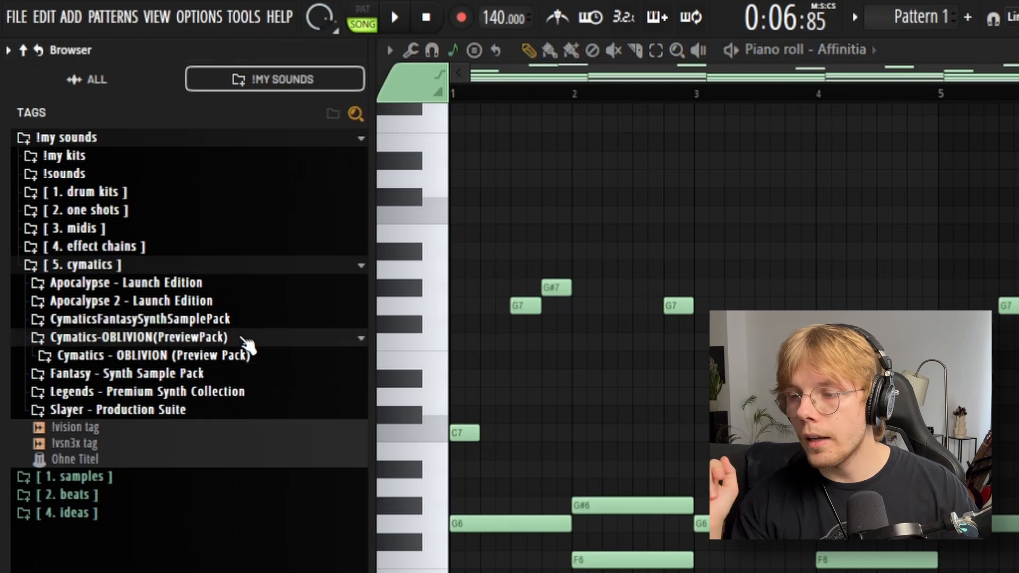
pyautogui.click(273, 321)
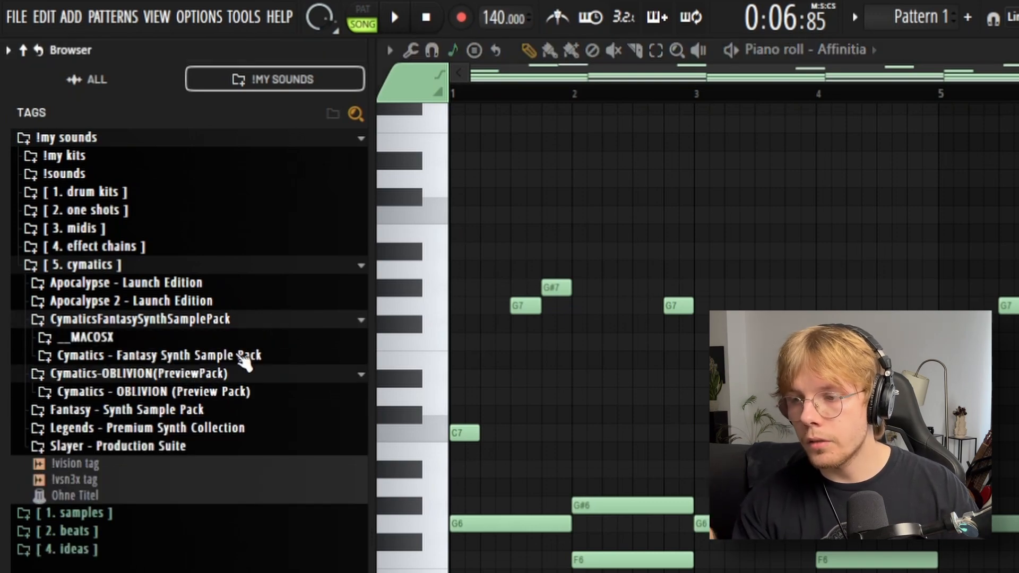
pyautogui.click(245, 357)
pyautogui.click(80, 374)
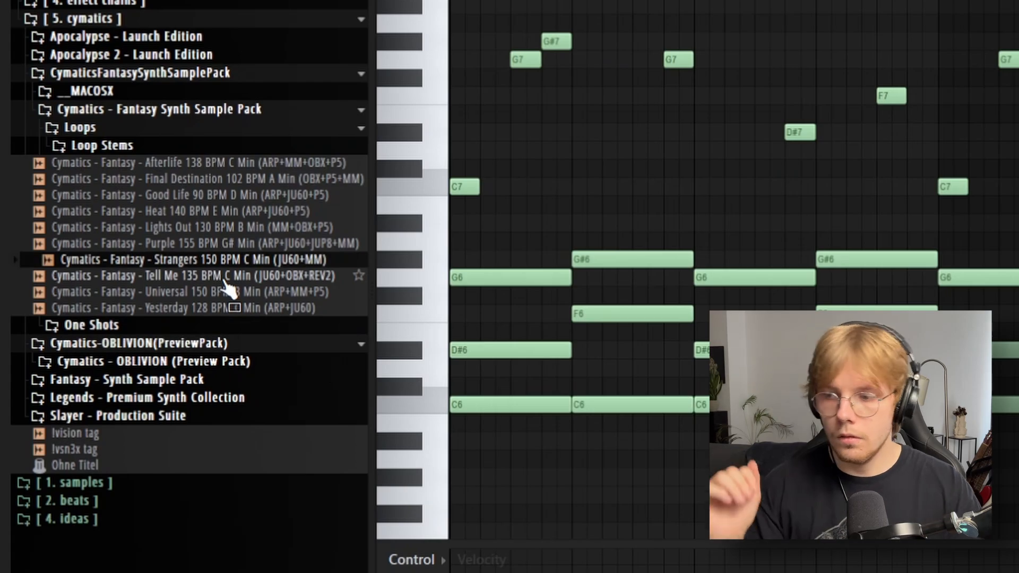
pyautogui.click(224, 280)
# Step: Place the Universal 150 BPM B Min loop at bar 1 of Track 4 in the Playlist and play it with its clip settings open
pyautogui.press('F5')
pyautogui.moveTo(195, 292); pyautogui.dragTo(451, 168)
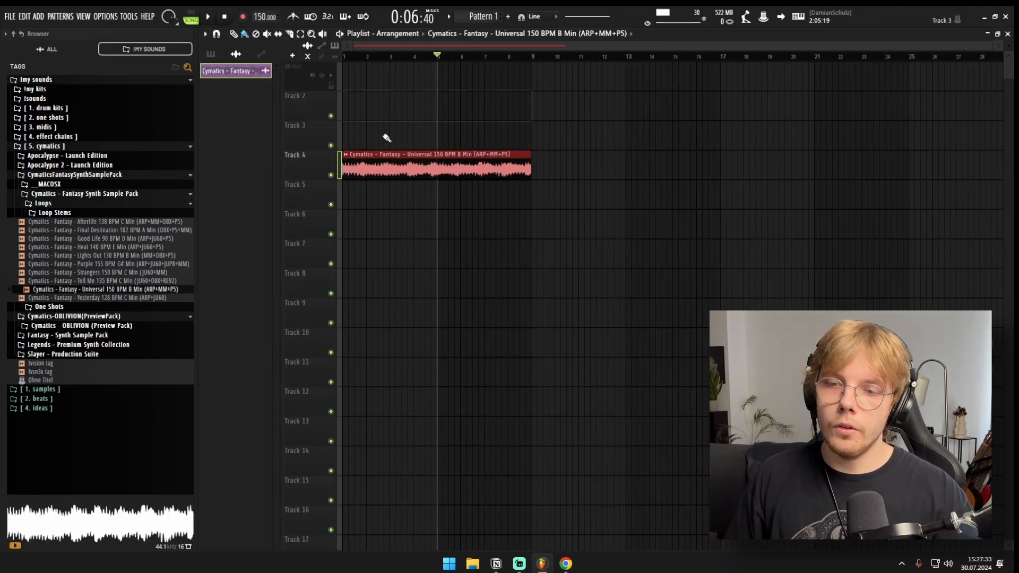
pyautogui.doubleClick(427, 160)
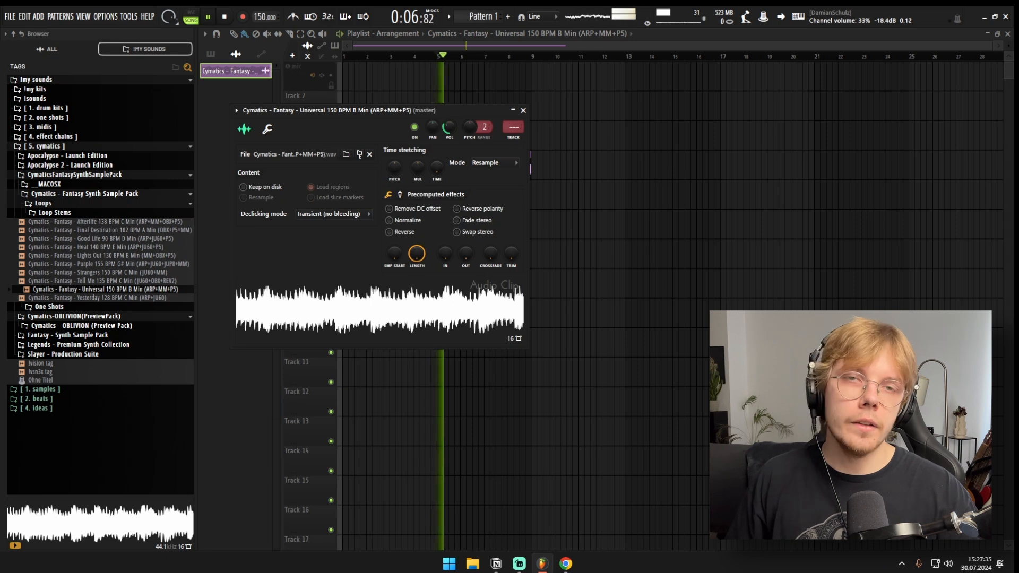
pyautogui.press('Escape')
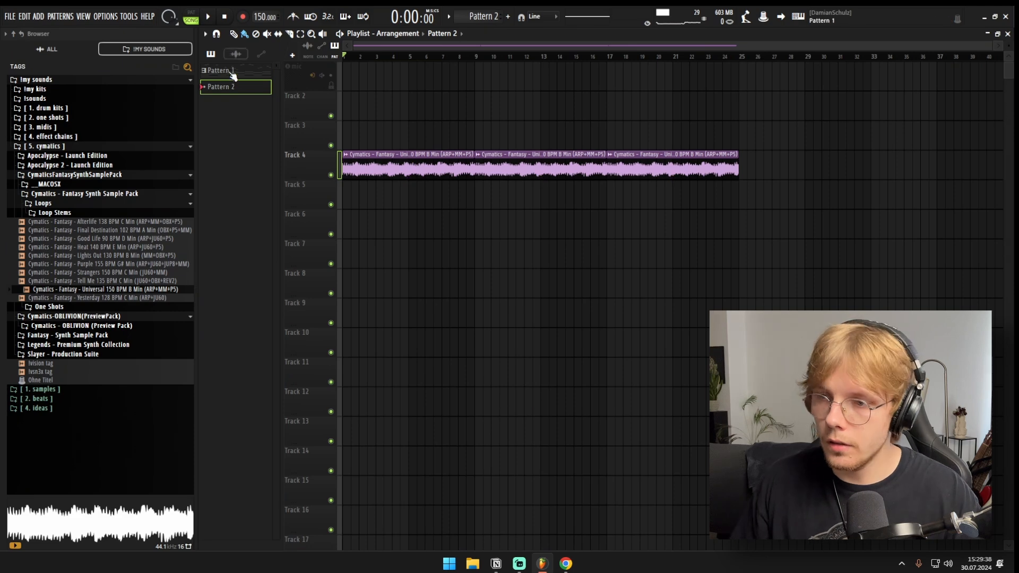
# Step: Lay two consecutive eight-bar Pattern 2 clips on Track 5 from bar 1 and open the Channel rack
pyautogui.hotkey('ctrl', 'b')
pyautogui.hotkey('ctrl', 'b')
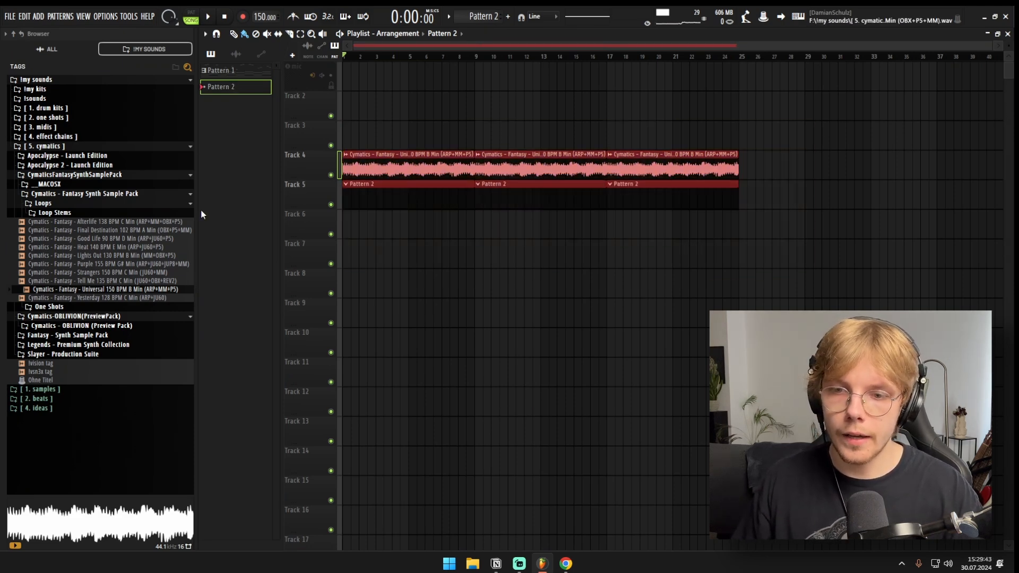
pyautogui.press('F6')
# Step: Collapse the Fantasy sample pack folder, keep only the first loop clip on Track 4, and set the time selection to bars 1 to 8
pyautogui.click(76, 204)
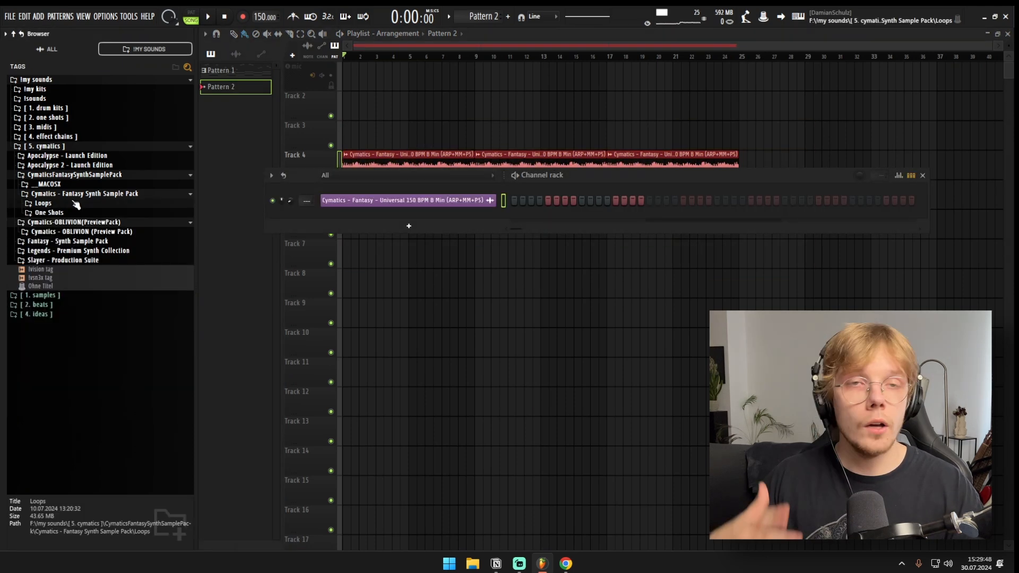
pyautogui.click(52, 197)
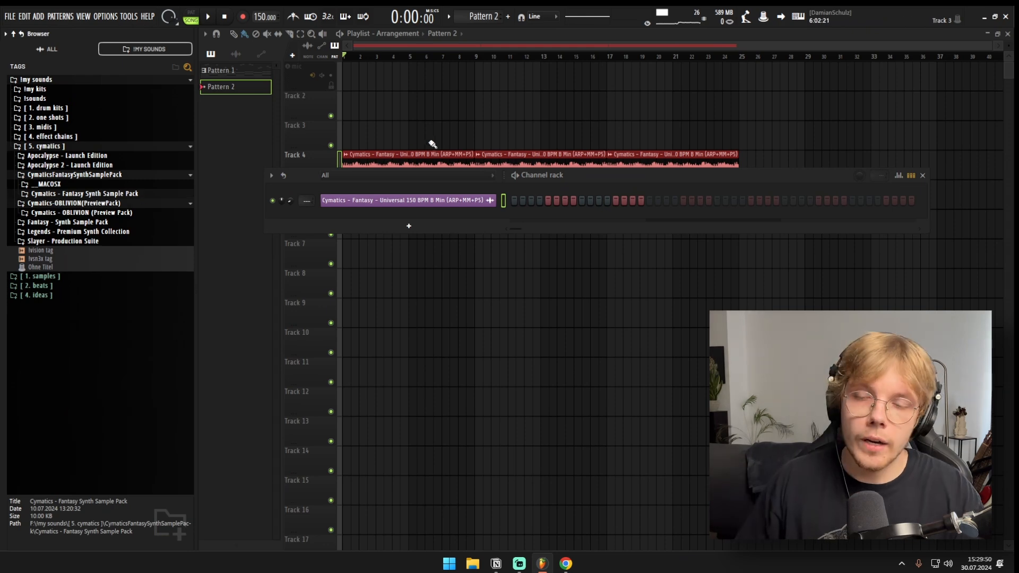
pyautogui.click(474, 58)
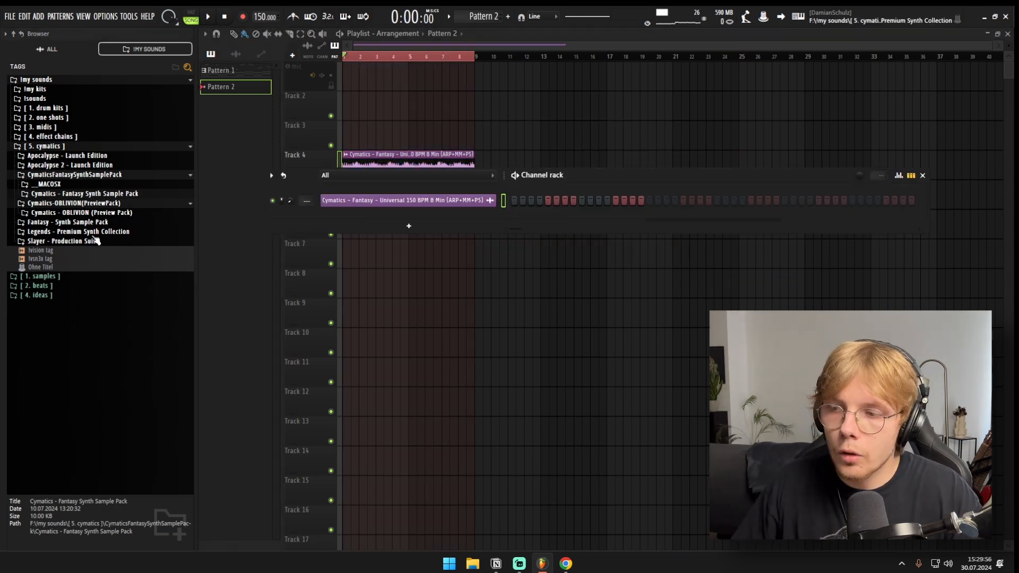
# Step: Open the Hihats folder in the Apocalypse 2 Drum One Shots and audition its hihats over the playing loop
pyautogui.click(111, 166)
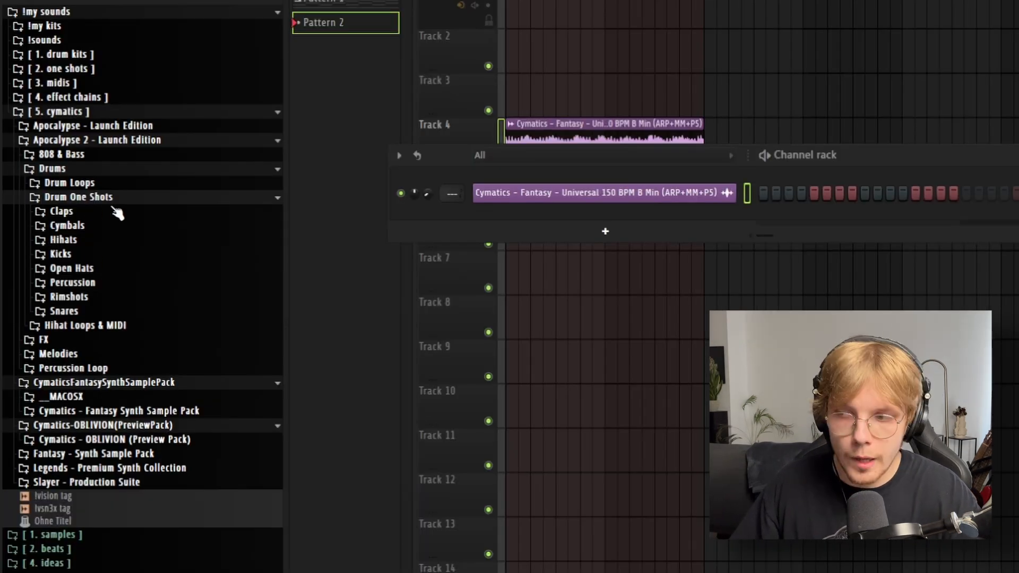
pyautogui.click(63, 240)
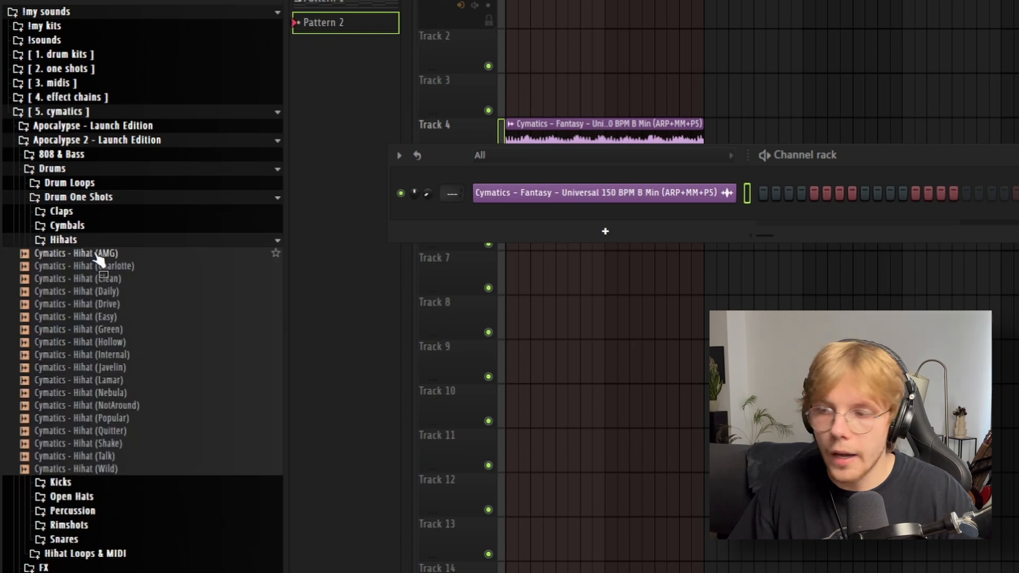
pyautogui.press('space')
pyautogui.click(109, 254)
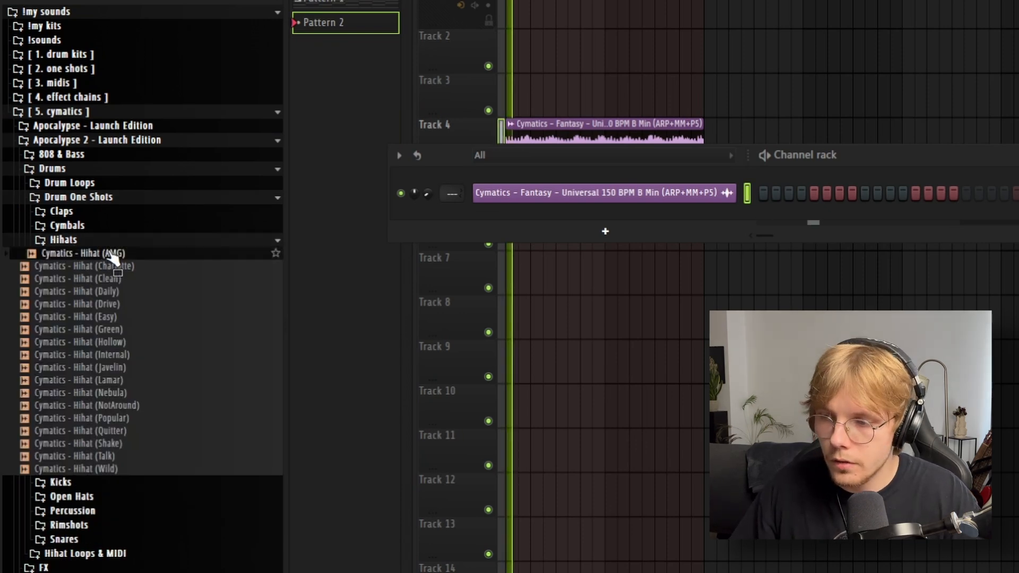
pyautogui.click(117, 267)
pyautogui.click(123, 280)
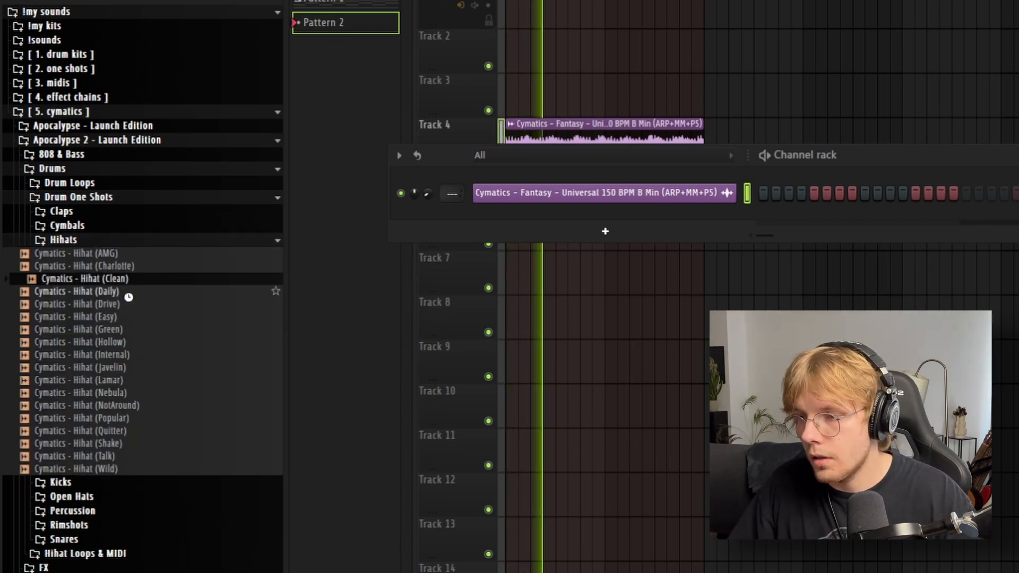
pyautogui.click(123, 292)
pyautogui.click(136, 317)
# Step: Add Cymatics - Hihat (Drive) and Cymatics - Snare (Aviator) as new channels below the Universal loop
pyautogui.click(135, 305)
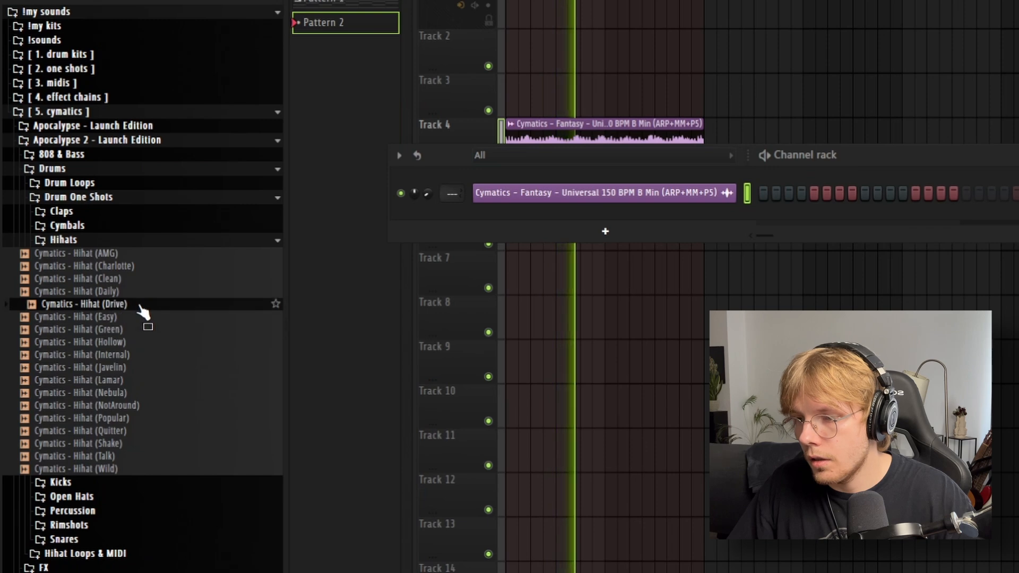
pyautogui.click(133, 292)
pyautogui.click(136, 304)
pyautogui.moveTo(136, 304); pyautogui.dragTo(589, 227)
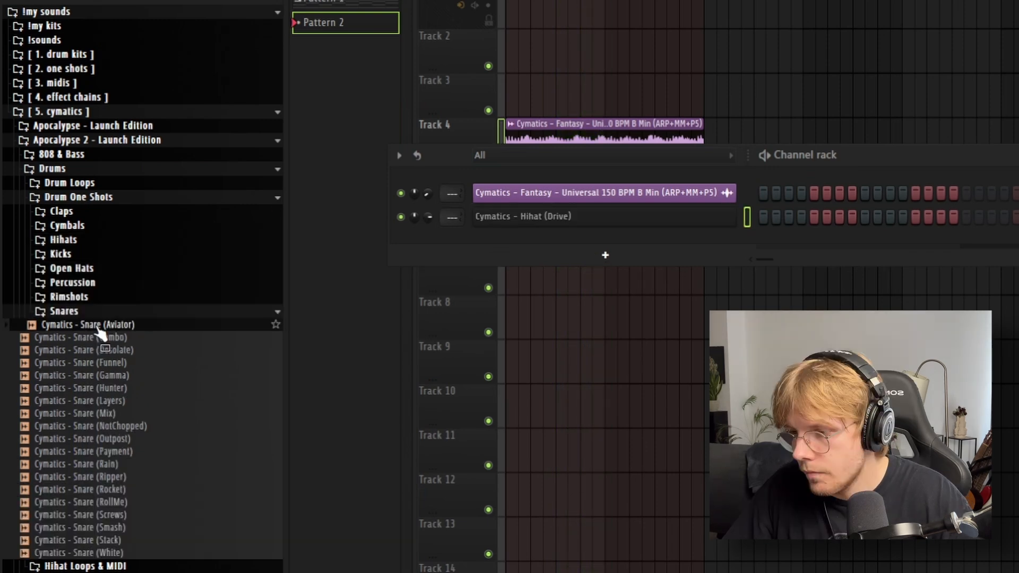
pyautogui.press('space')
pyautogui.moveTo(99, 333); pyautogui.dragTo(480, 274)
pyautogui.press('space')
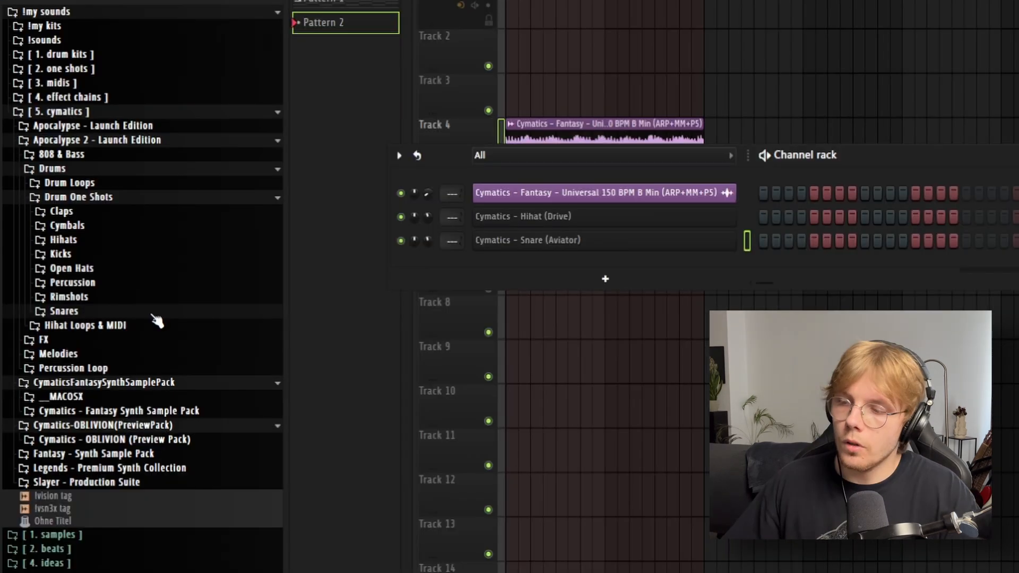
# Step: Load the Cymatics Bird Hihat MIDI - 120 BPM file onto the Hihat (Drive) channel and play it
pyautogui.click(112, 326)
pyautogui.click(42, 340)
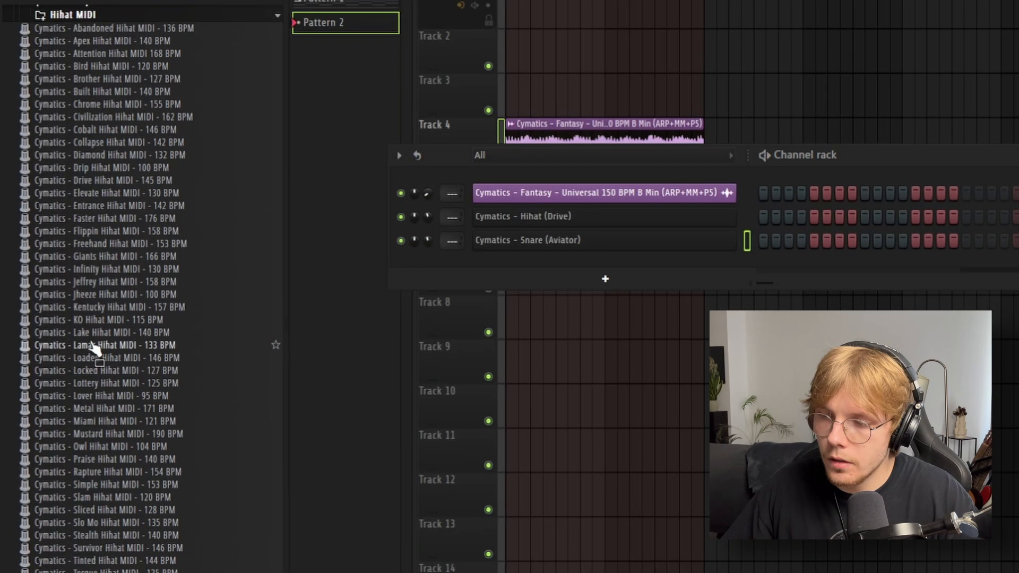
pyautogui.scroll(2, 186, 276)
pyautogui.moveTo(159, 139); pyautogui.dragTo(665, 222)
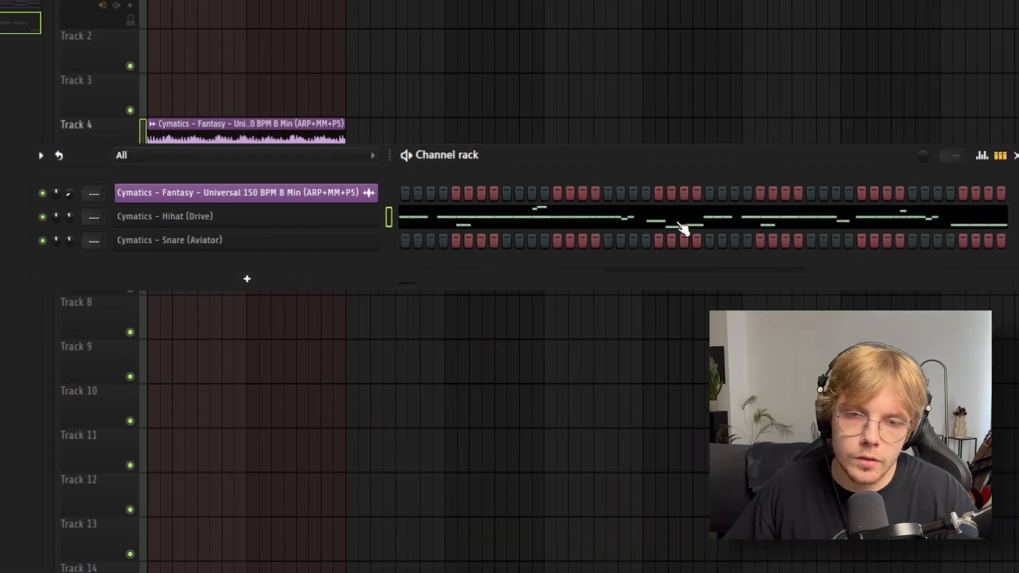
pyautogui.click(684, 228)
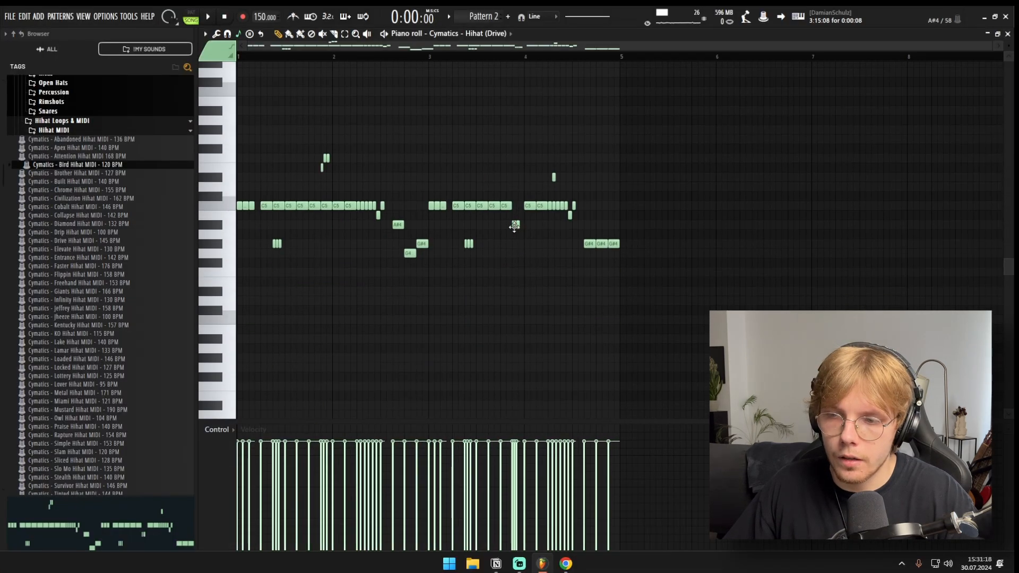
pyautogui.press('space')
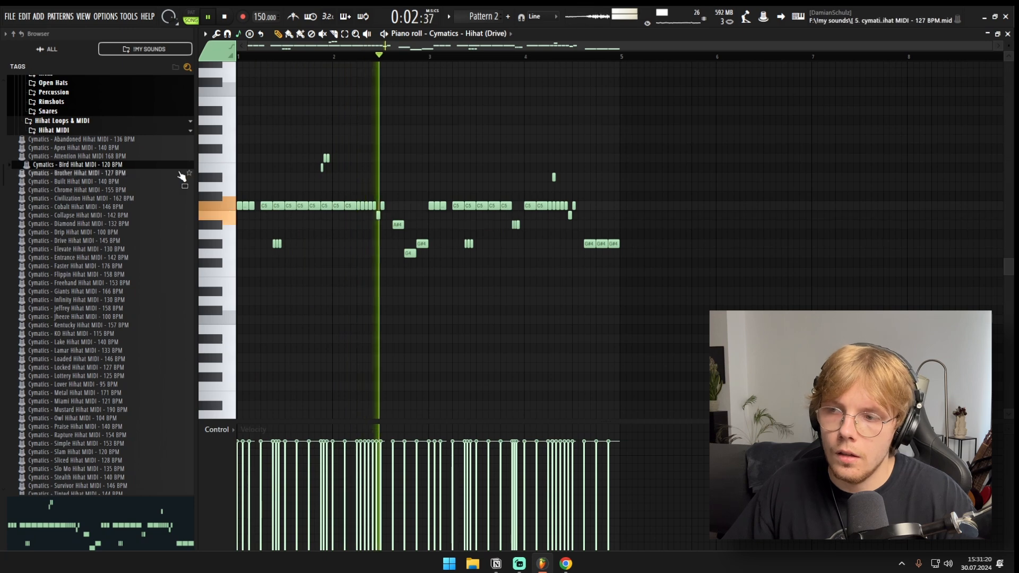
# Step: Try the Abandoned Hihat MIDI - 136 BPM file on the hihat channel, stop playback and return to the Channel rack
pyautogui.click(136, 141)
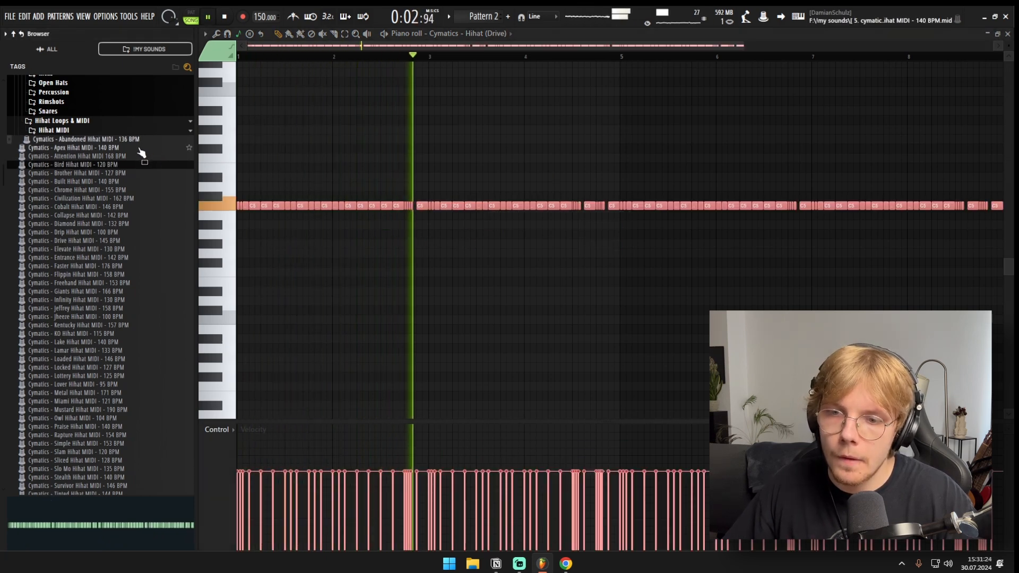
pyautogui.press('space')
pyautogui.press('F5')
pyautogui.press('F6')
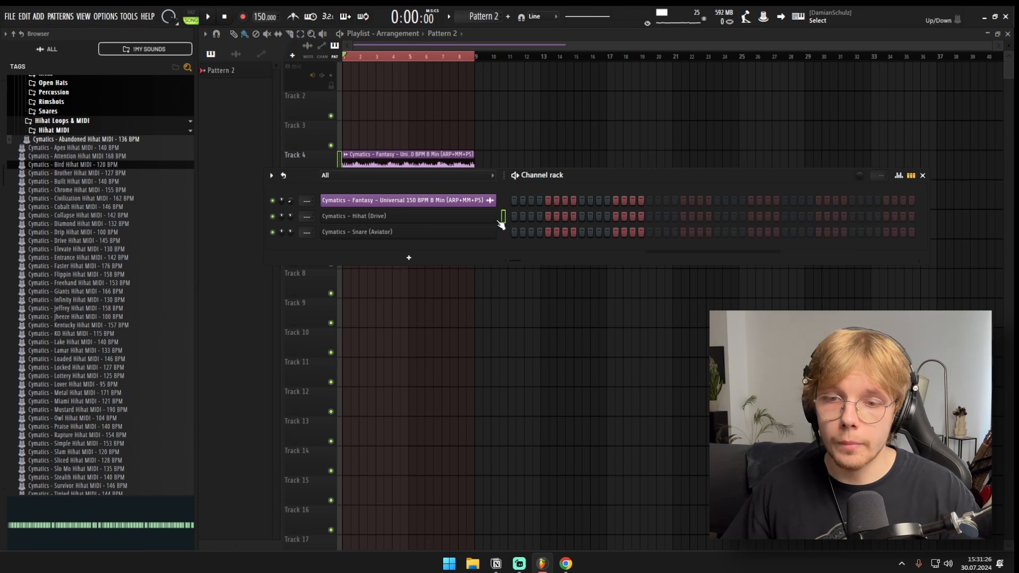
# Step: Fill every second step of the Hihat (Drive) channel and open its notes in the Piano roll
pyautogui.rightClick(494, 215)
pyautogui.click(518, 216)
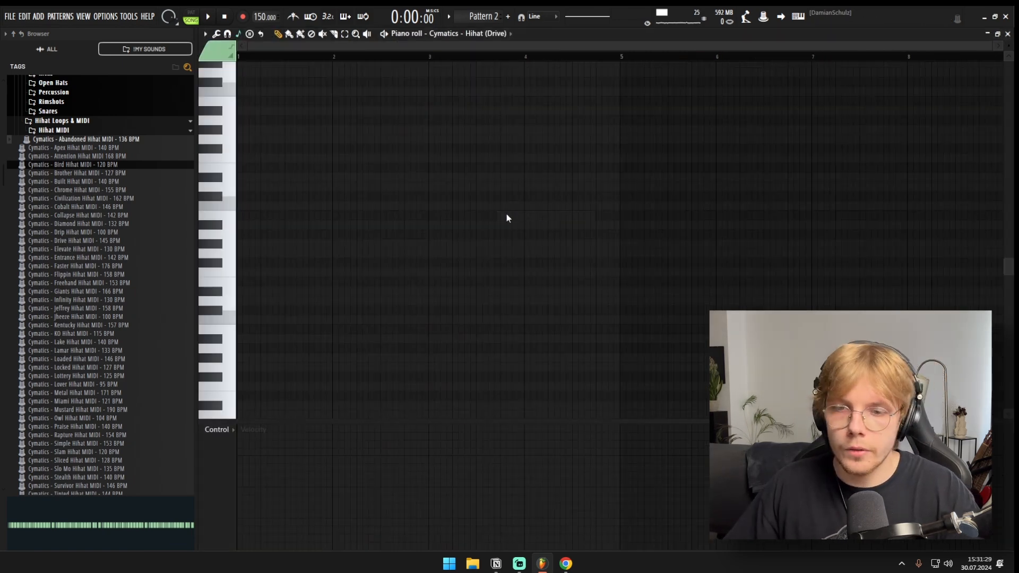
pyautogui.press('F6')
pyautogui.rightClick(494, 215)
pyautogui.click(653, 251)
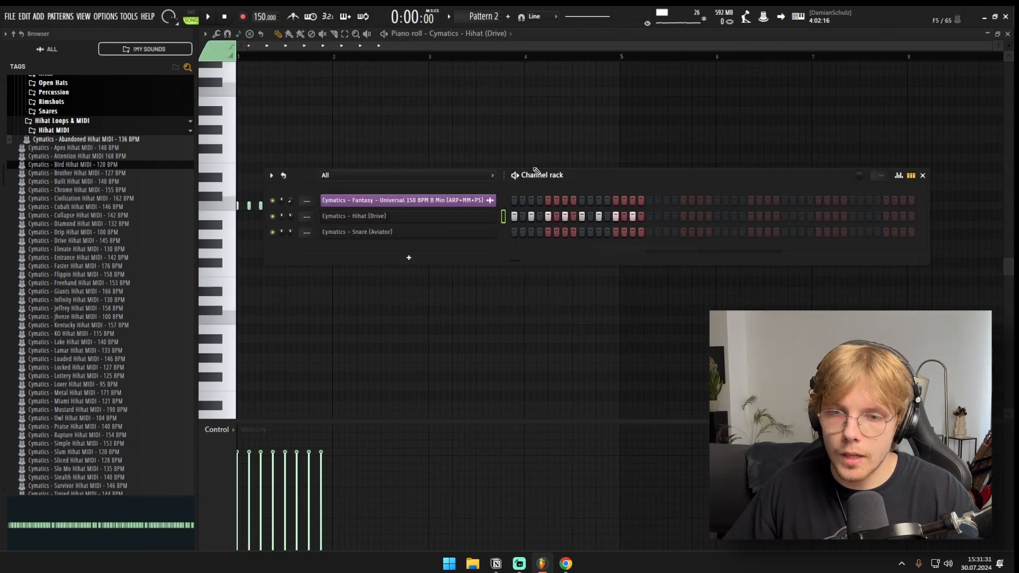
pyautogui.rightClick(494, 216)
pyautogui.click(523, 216)
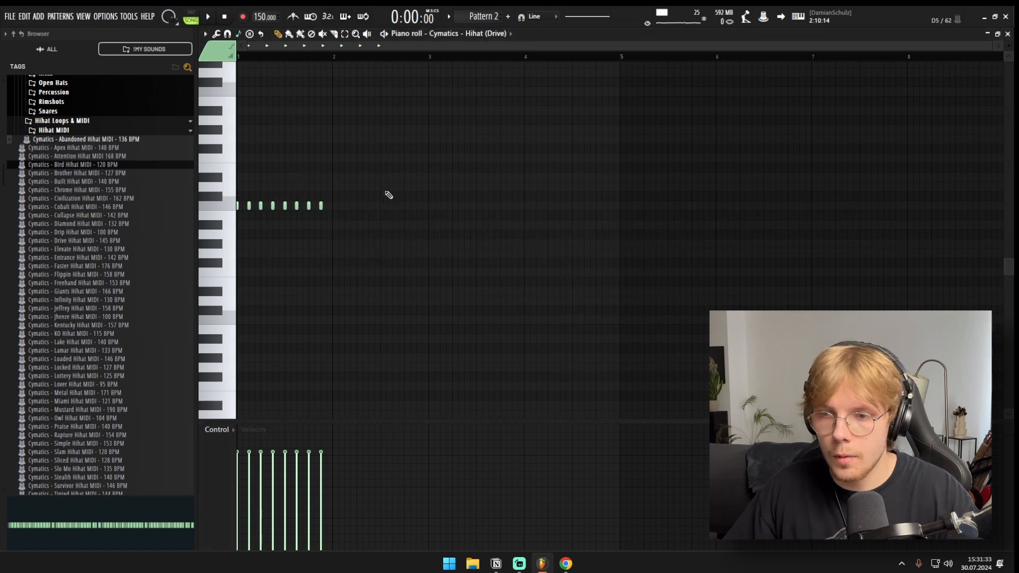
# Step: Select all hihat notes in bar 1 and apply quick legato so that each extends to the next
pyautogui.moveTo(376, 178); pyautogui.dragTo(220, 210)
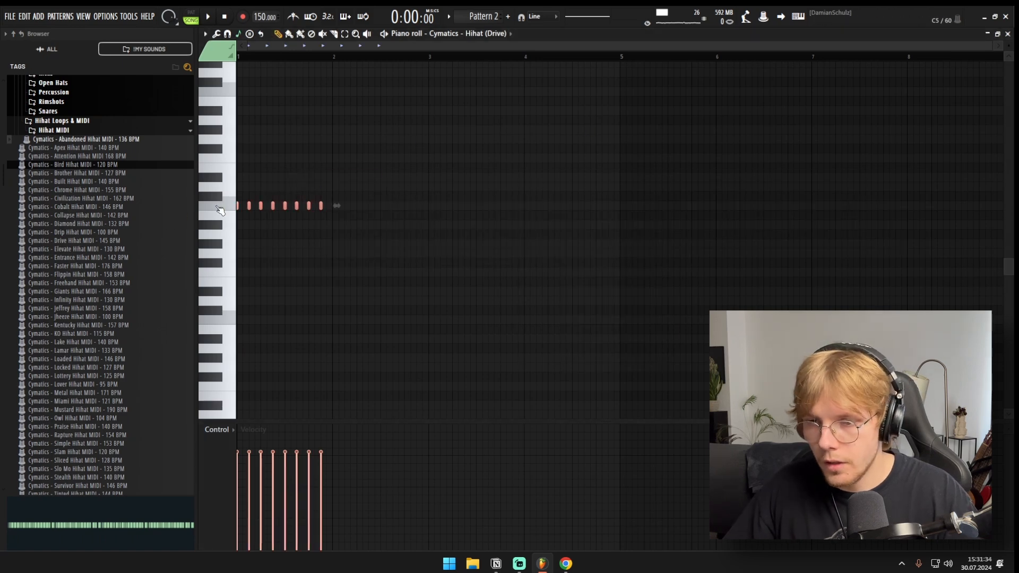
pyautogui.hotkey('ctrl', 'l')
pyautogui.keyDown('ctrl'); pyautogui.click(249, 219); pyautogui.keyUp('ctrl')
pyautogui.scroll(3, 250, 221)
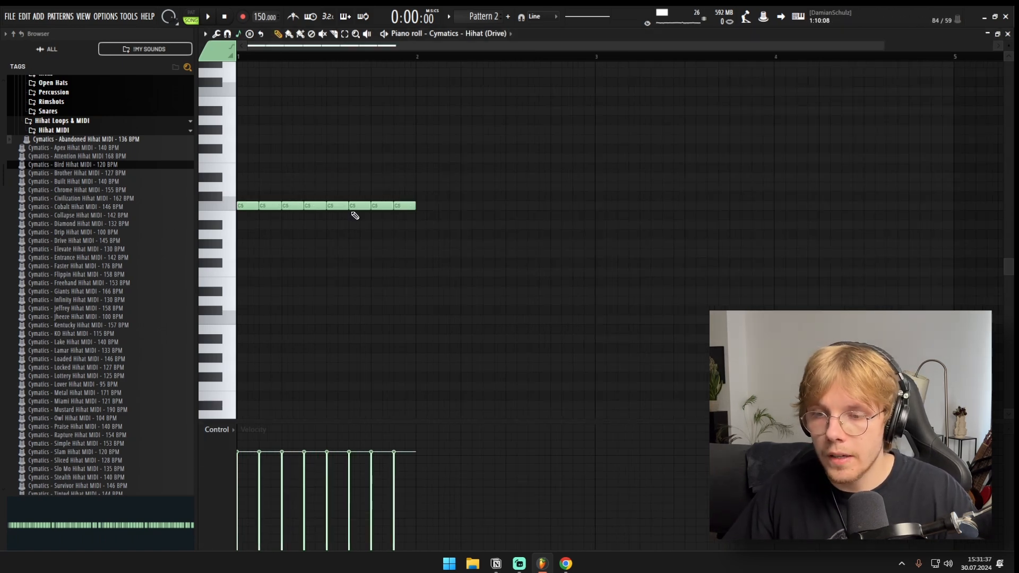
# Step: Duplicate the one-bar hihat pattern three times to fill bars 1 to 4
pyautogui.moveTo(506, 182); pyautogui.dragTo(141, 224)
pyautogui.scroll(-3, 257, 232)
pyautogui.hotkey('ctrl', 'b')
pyautogui.hotkey('ctrl', 'b')
pyautogui.hotkey('ctrl', 'b')
pyautogui.keyDown('ctrl'); pyautogui.click(257, 232); pyautogui.keyUp('ctrl')
pyautogui.moveTo(681, 173); pyautogui.dragTo(68, 222)
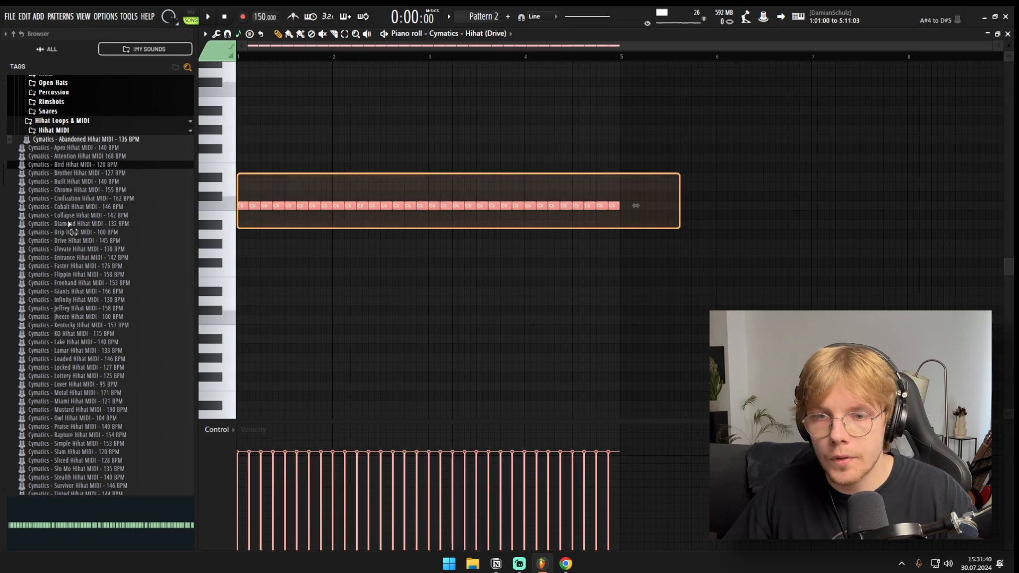
pyautogui.press('F5')
pyautogui.doubleClick(362, 208)
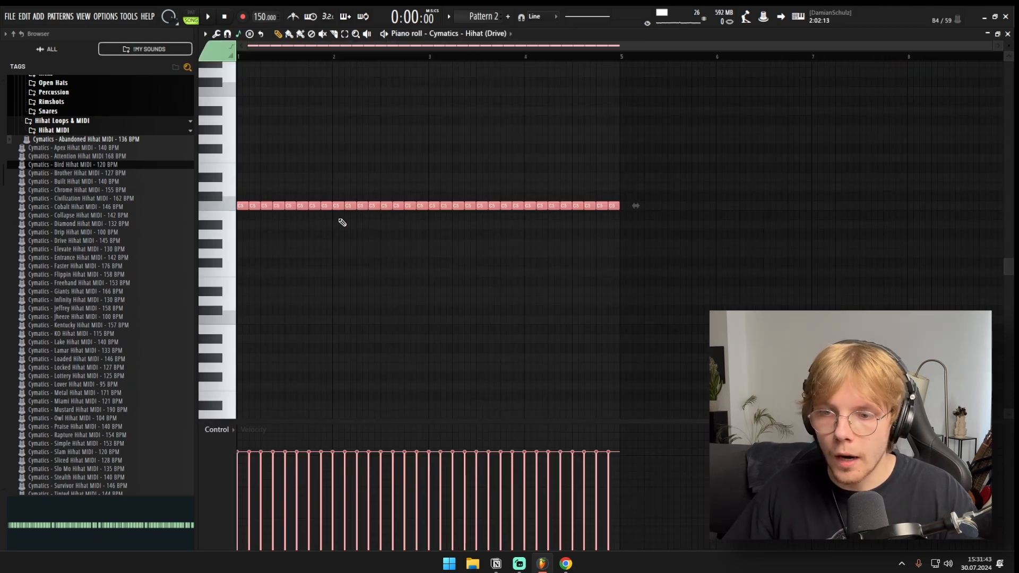
# Step: Split the third hihat note of bar 1 into two half-length notes and play the pattern
pyautogui.press('space')
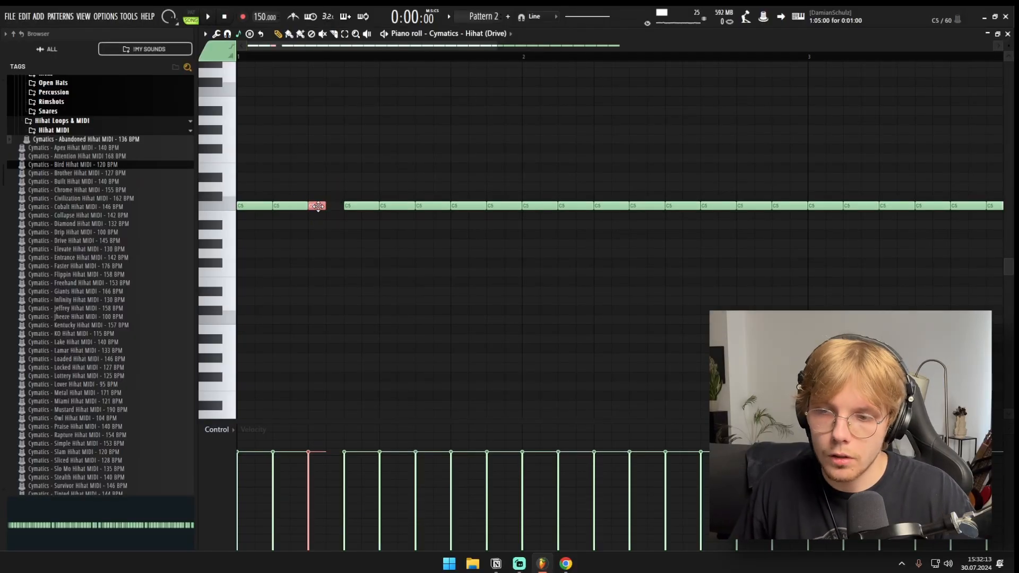
pyautogui.press('space')
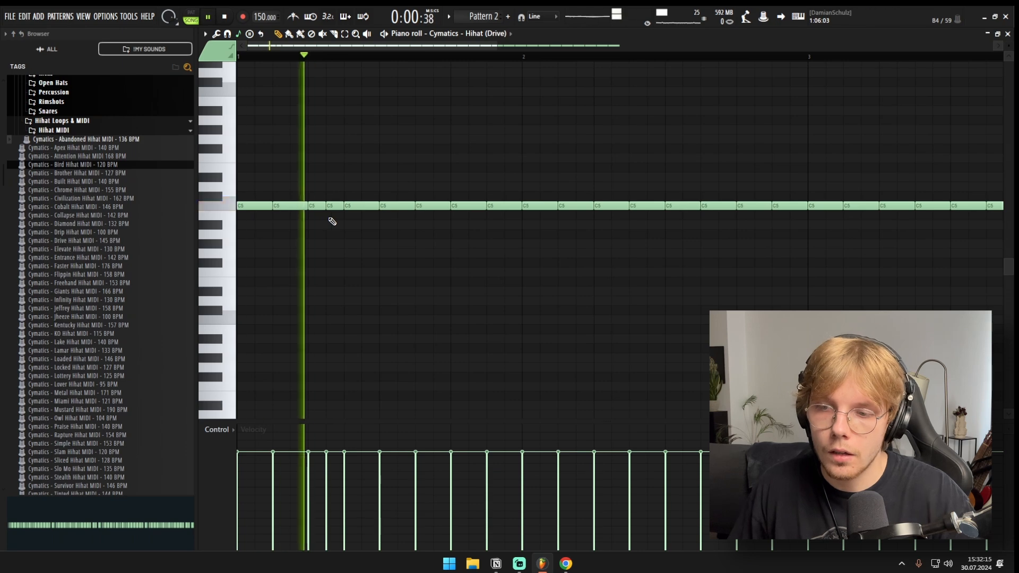
pyautogui.scroll(-4, 367, 223)
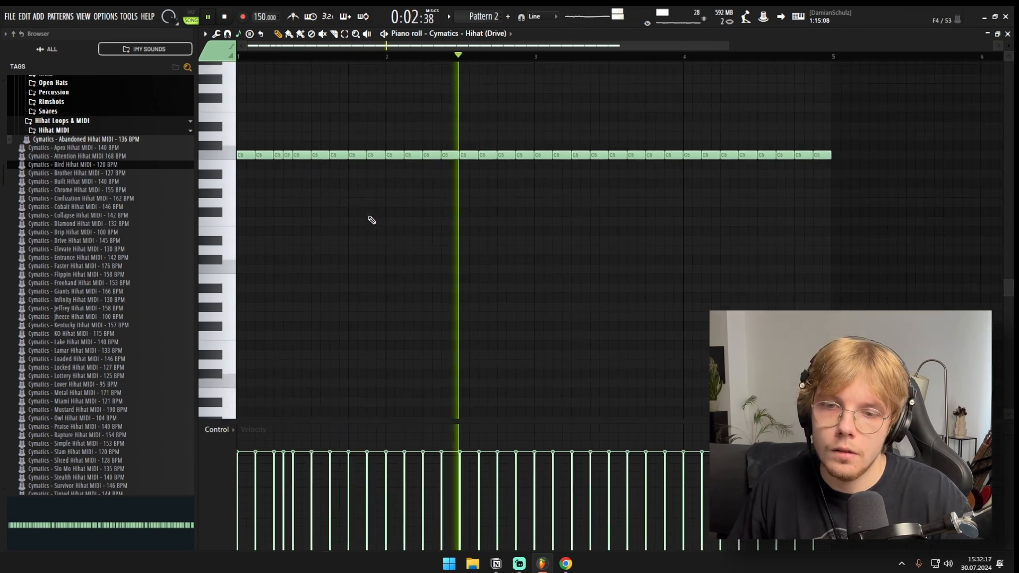
pyautogui.scroll(2, 514, 203)
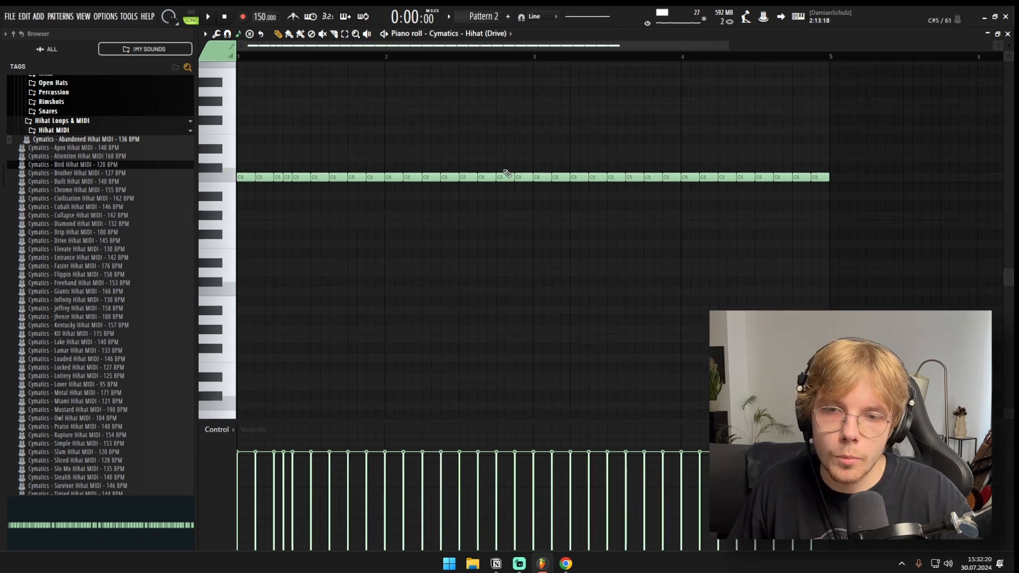
# Step: Delete the last two hihat notes of bar 2 and play the pattern with the gap
pyautogui.rightClick(507, 176)
pyautogui.press('space')
pyautogui.rightClick(520, 180)
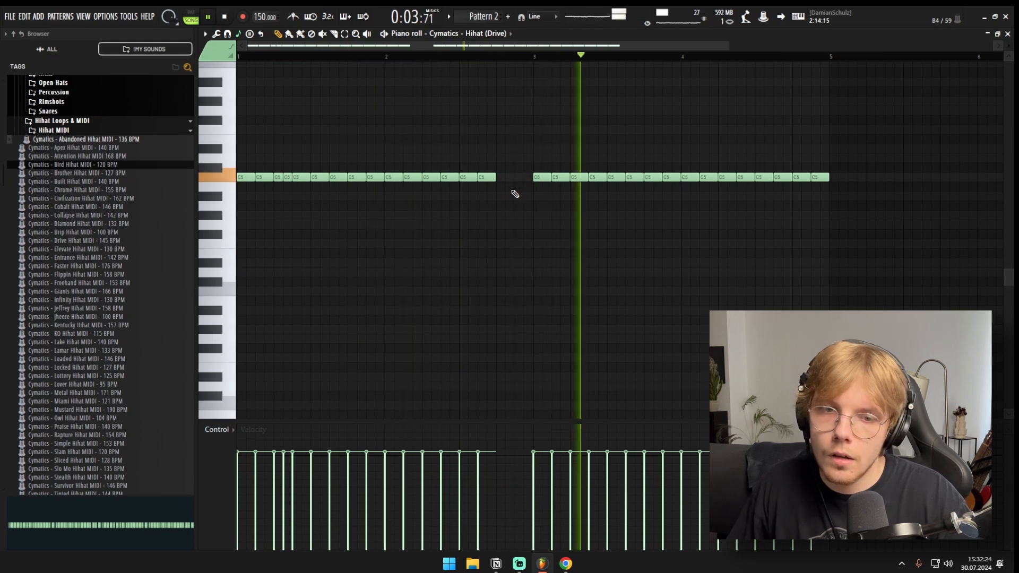
pyautogui.press('space')
# Step: Set the snap to 1/3 step, turn the last two hihat notes of bar 3 into three evenly spaced short hits, and play them
pyautogui.scroll(4, 632, 176)
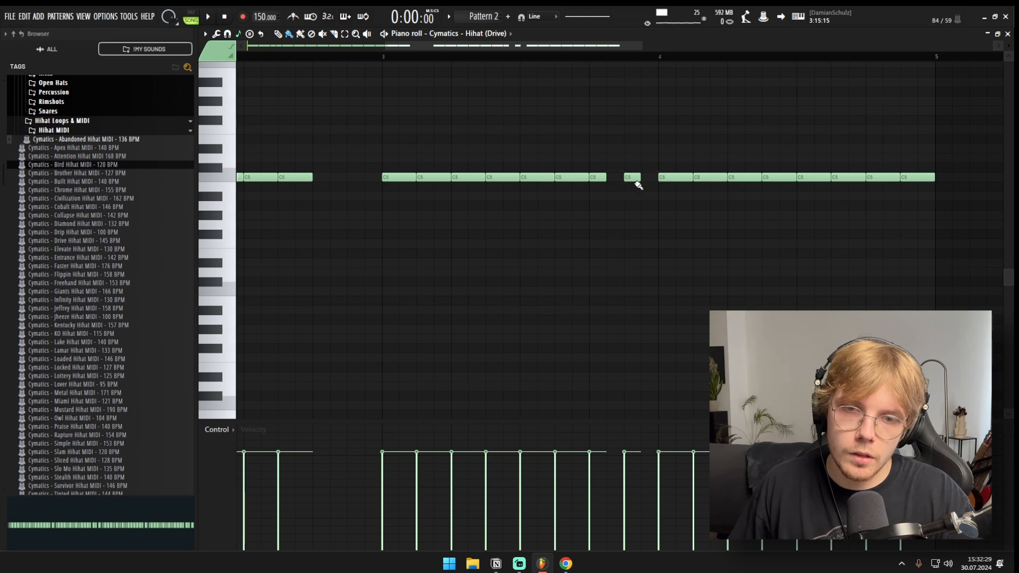
pyautogui.moveTo(591, 145); pyautogui.dragTo(653, 189)
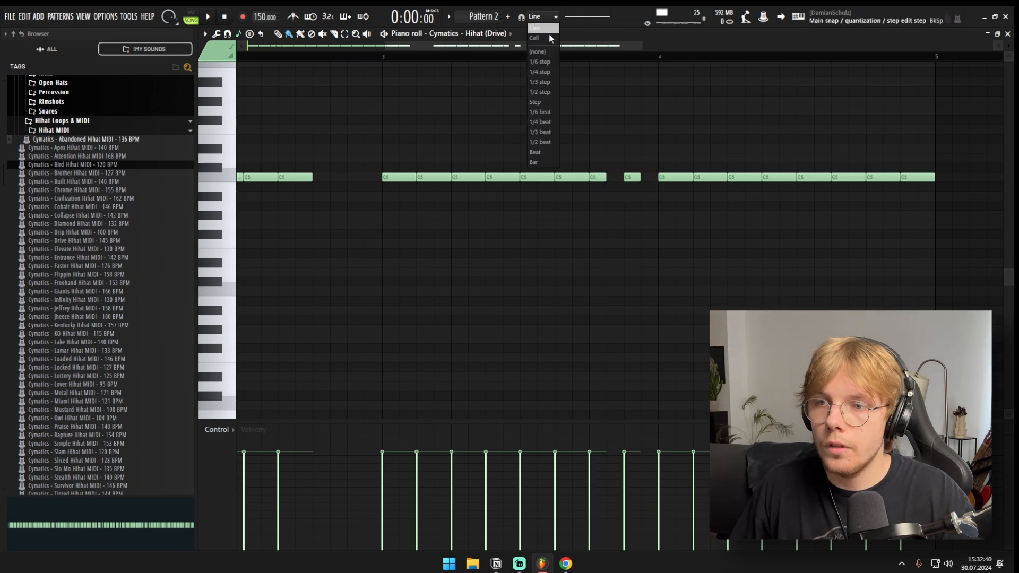
pyautogui.click(631, 176)
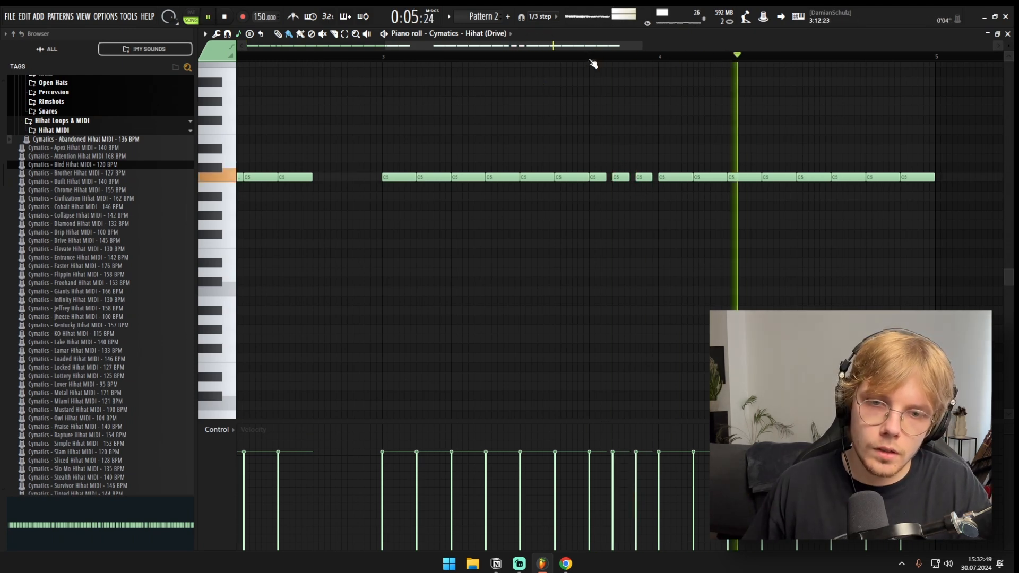
pyautogui.scroll(-3, 598, 117)
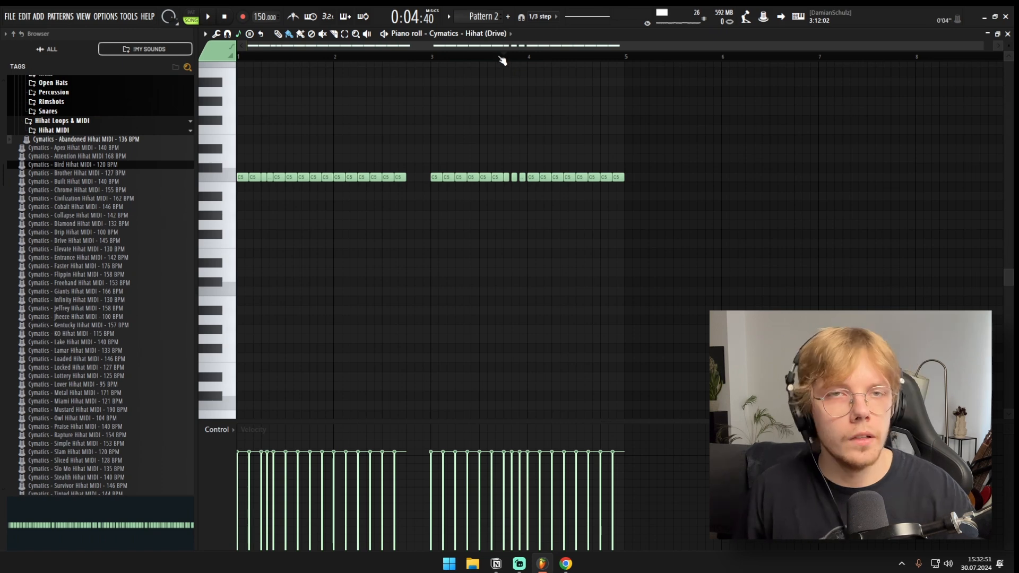
pyautogui.press('space')
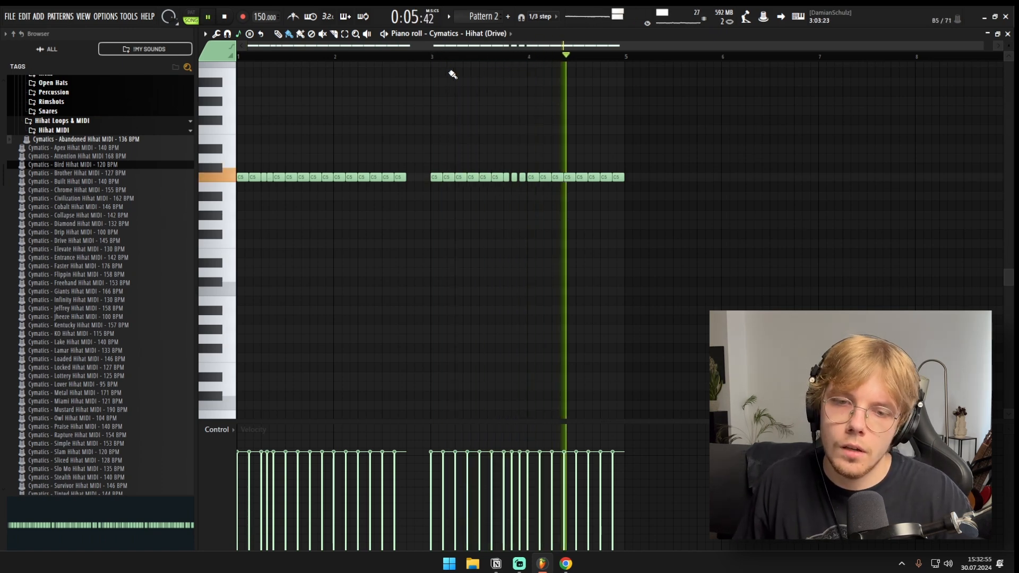
pyautogui.press('space')
# Step: Turn the fifth hihat note of bar 4 into a fast roll of four 1/3-step notes and play the result
pyautogui.scroll(5, 578, 159)
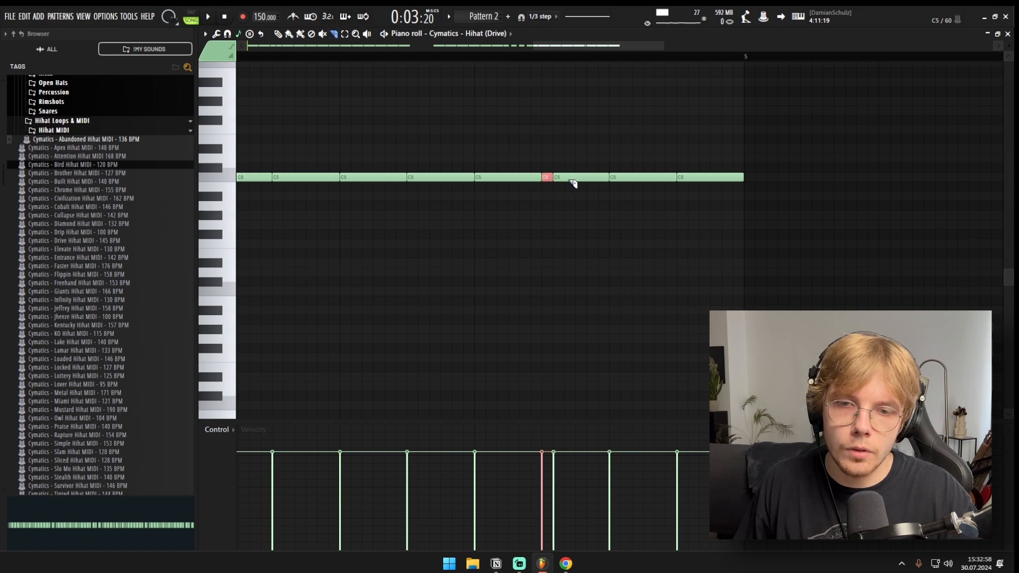
pyautogui.click(588, 180)
pyautogui.click(600, 179)
pyautogui.press('b')
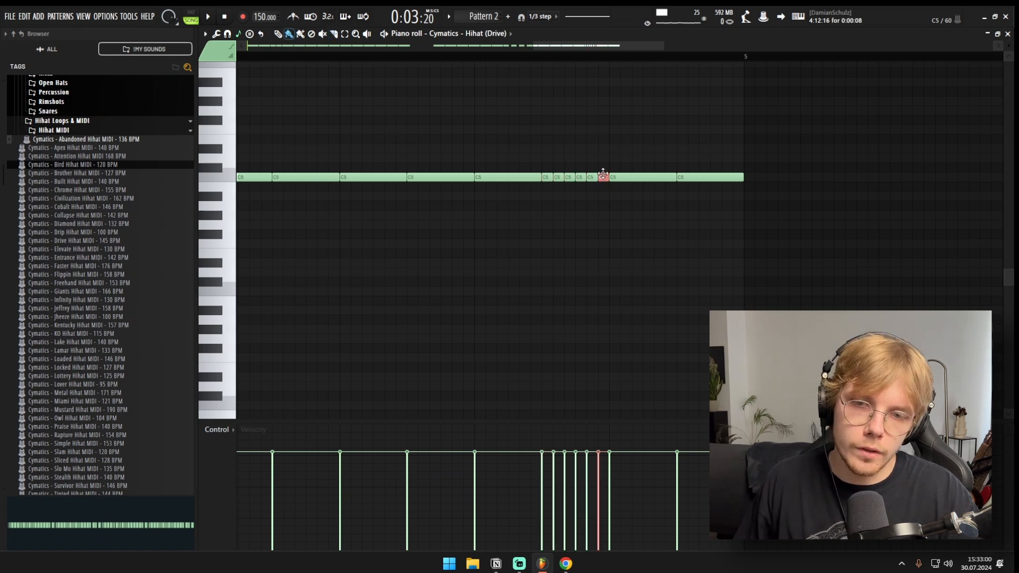
pyautogui.scroll(-4, 589, 170)
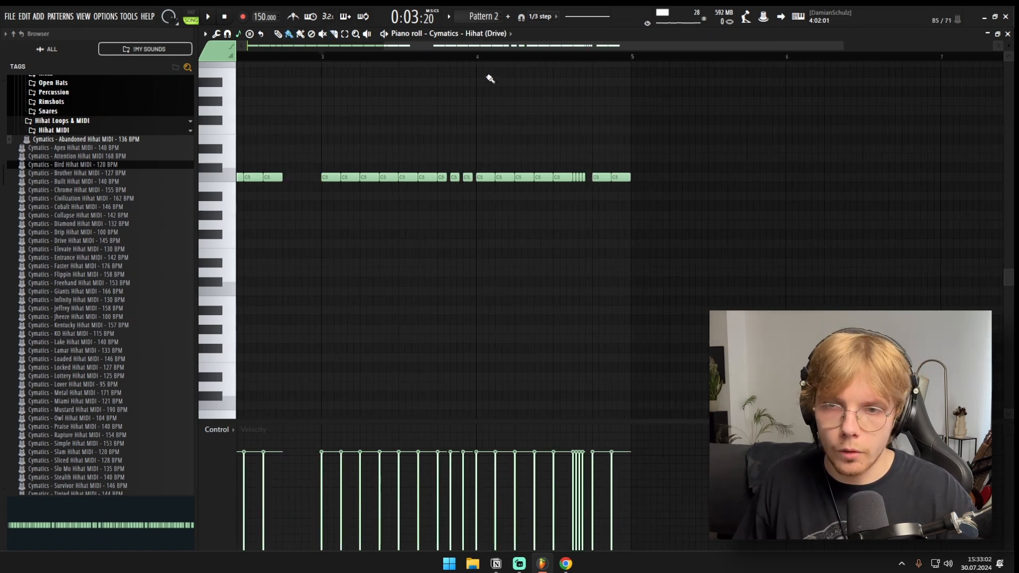
pyautogui.scroll(-2, 487, 90)
pyautogui.press('space')
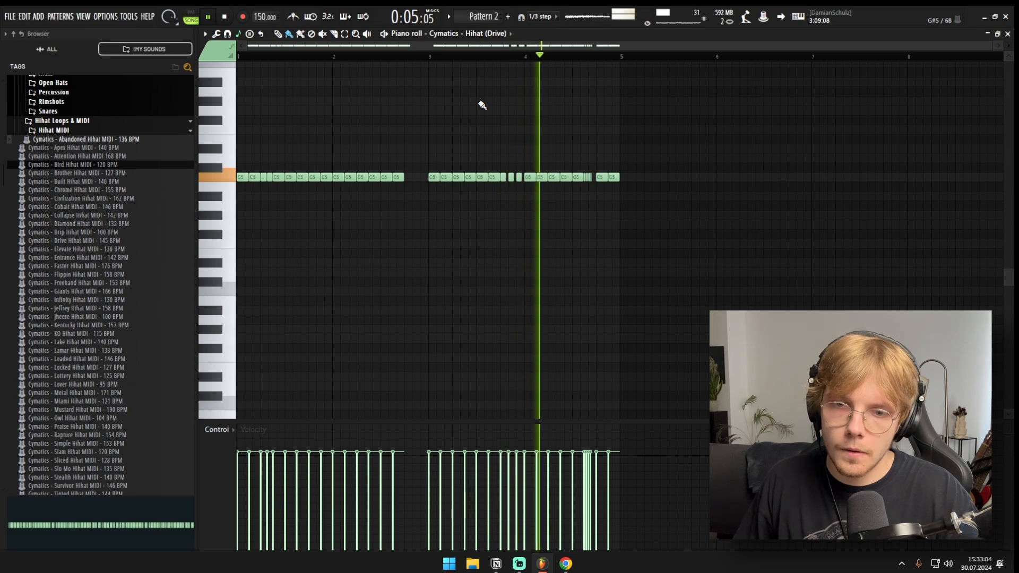
pyautogui.press('space')
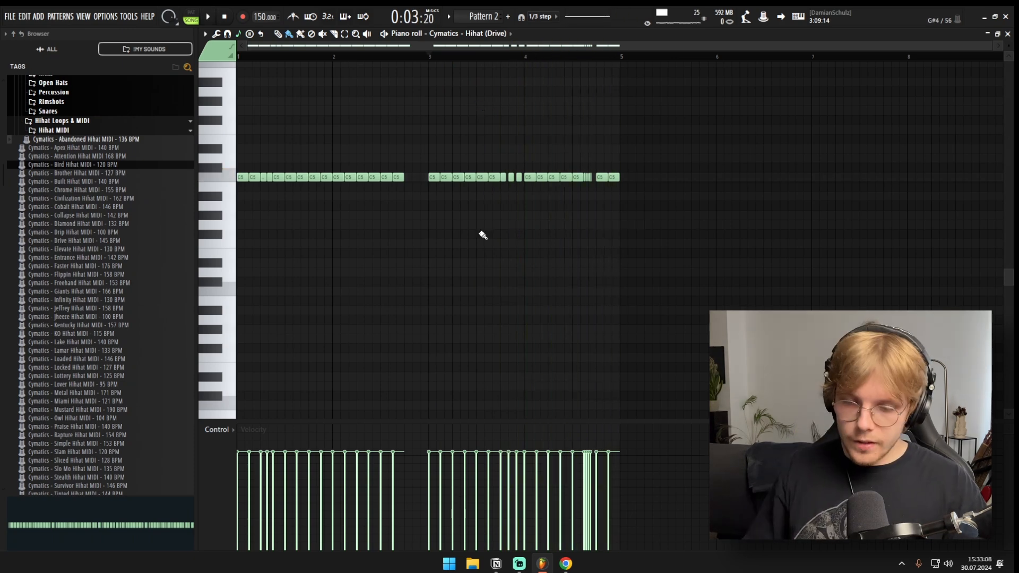
pyautogui.moveTo(693, 436); pyautogui.dragTo(254, 436)
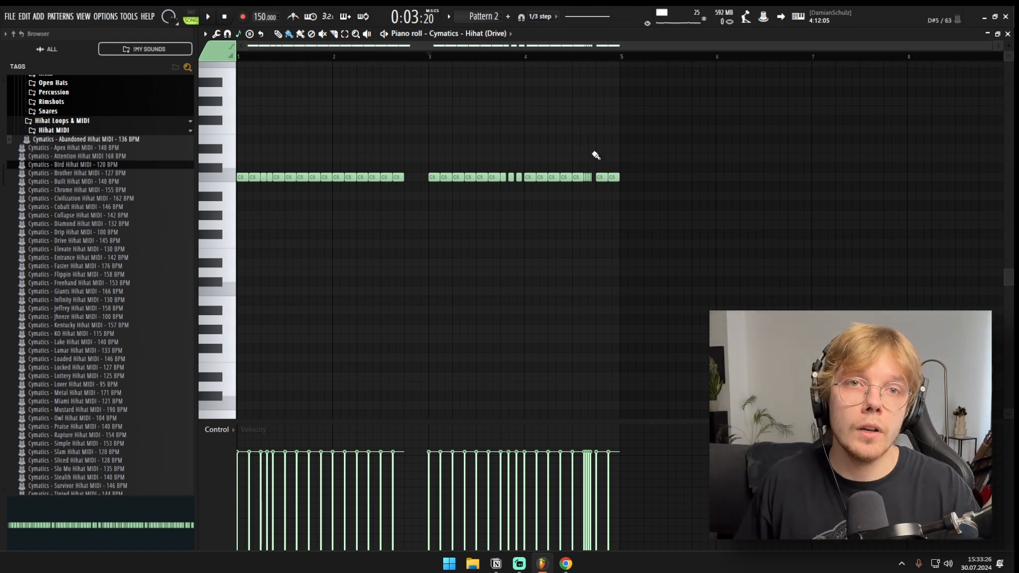
# Step: Select the four-note hihat roll in bar 4, shape its velocities into a rising ramp, and compare the roll by playing it
pyautogui.scroll(5, 595, 166)
pyautogui.moveTo(588, 145); pyautogui.dragTo(523, 218)
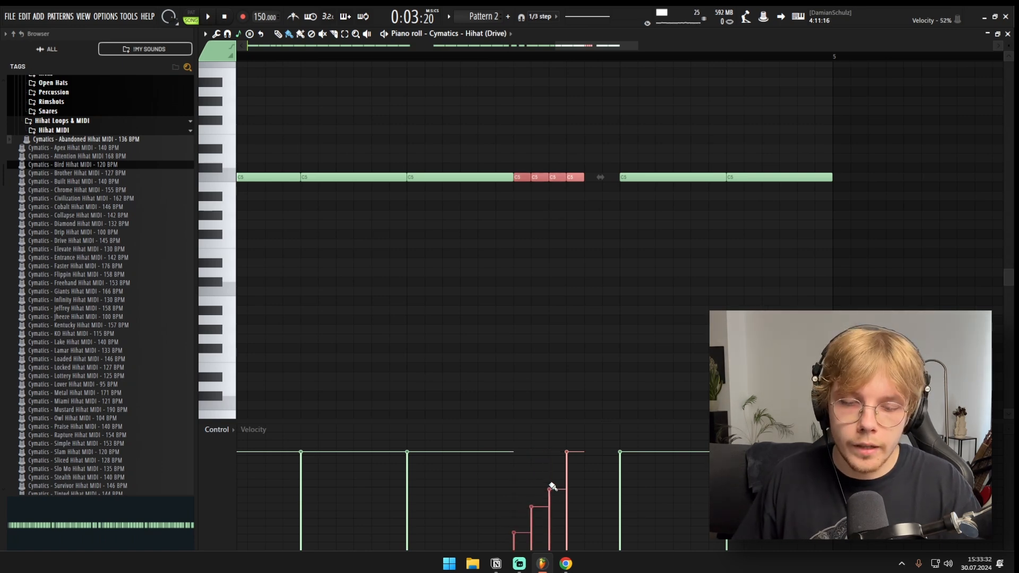
pyautogui.scroll(-4, 562, 220)
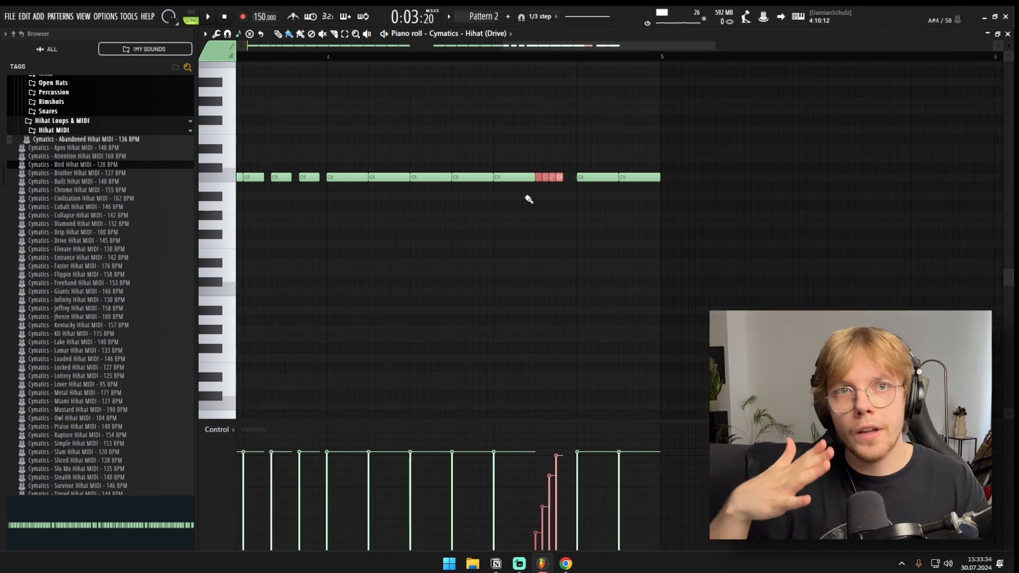
pyautogui.scroll(-1, 510, 160)
pyautogui.press('space')
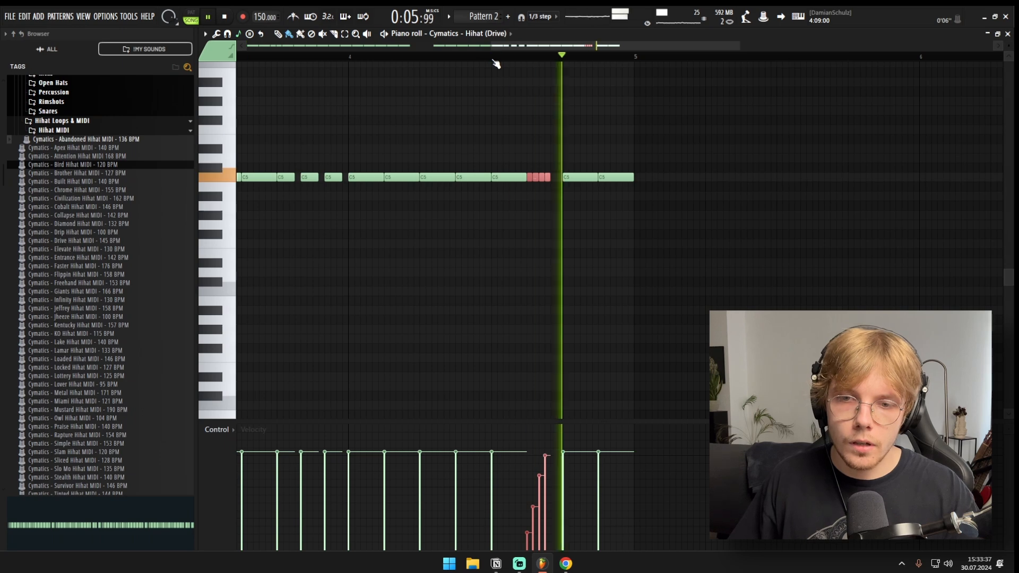
pyautogui.press('space')
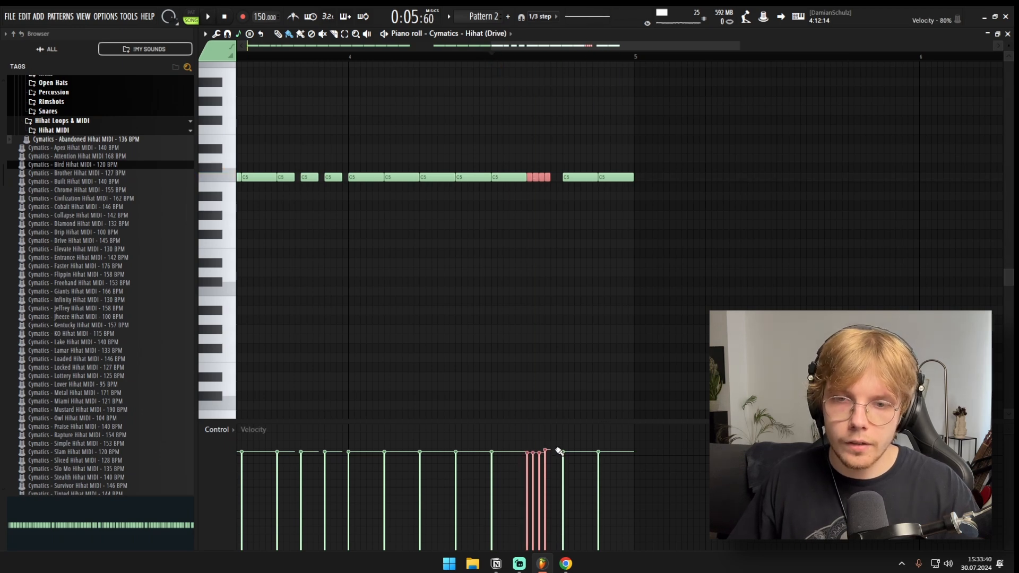
pyautogui.press('space')
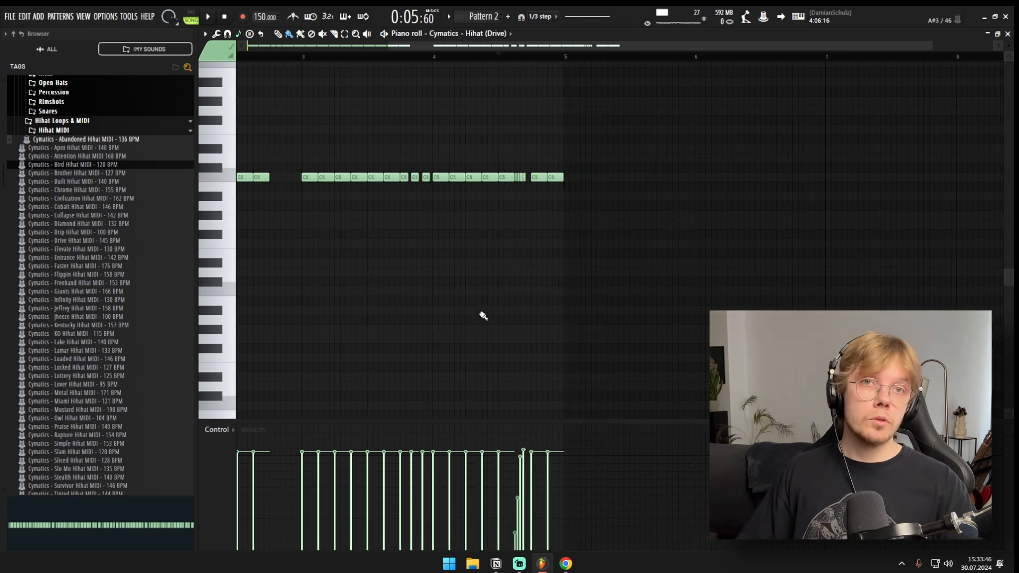
# Step: Raise the last two hihat notes of bar 4 to F5 and play them
pyautogui.scroll(-1, 429, 312)
pyautogui.moveTo(666, 133); pyautogui.dragTo(326, 186)
pyautogui.moveTo(326, 187); pyautogui.dragTo(237, 201)
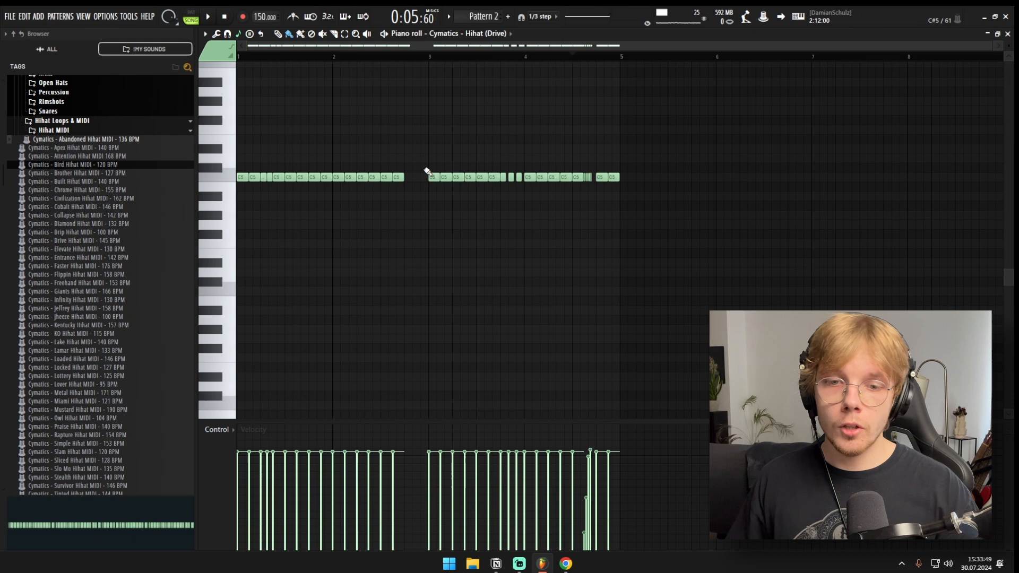
pyautogui.scroll(2, 566, 158)
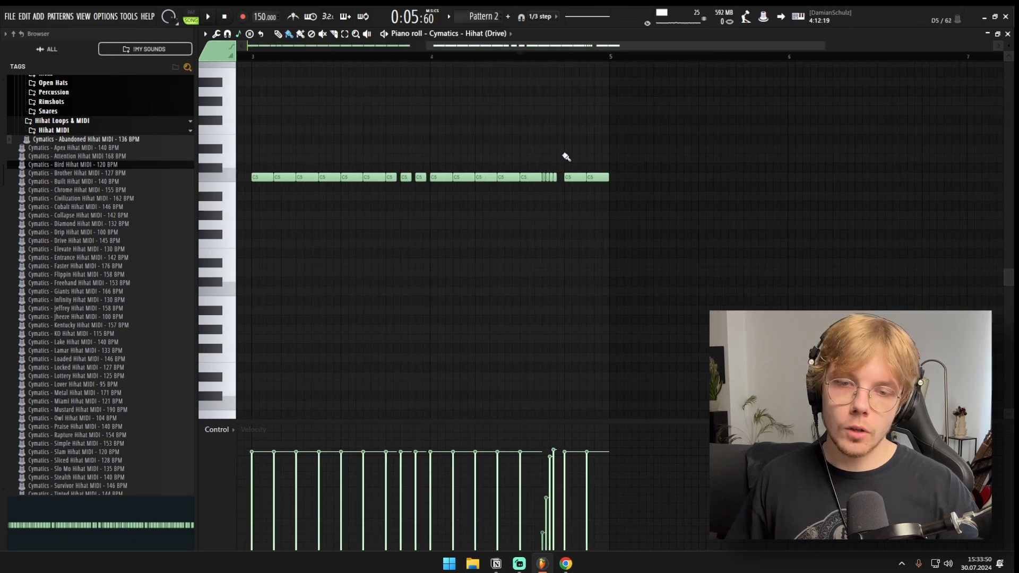
pyautogui.hotkey('shift', 'Up')
pyautogui.hotkey('shift', 'Up')
pyautogui.hotkey('shift', 'Up')
pyautogui.hotkey('shift', 'Up')
pyautogui.hotkey('shift', 'Up')
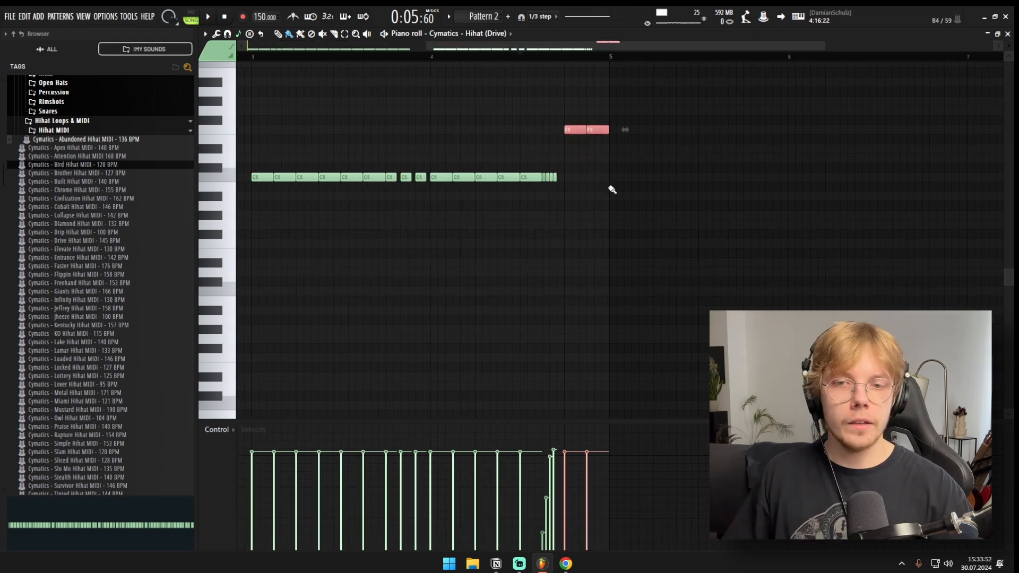
pyautogui.press('space')
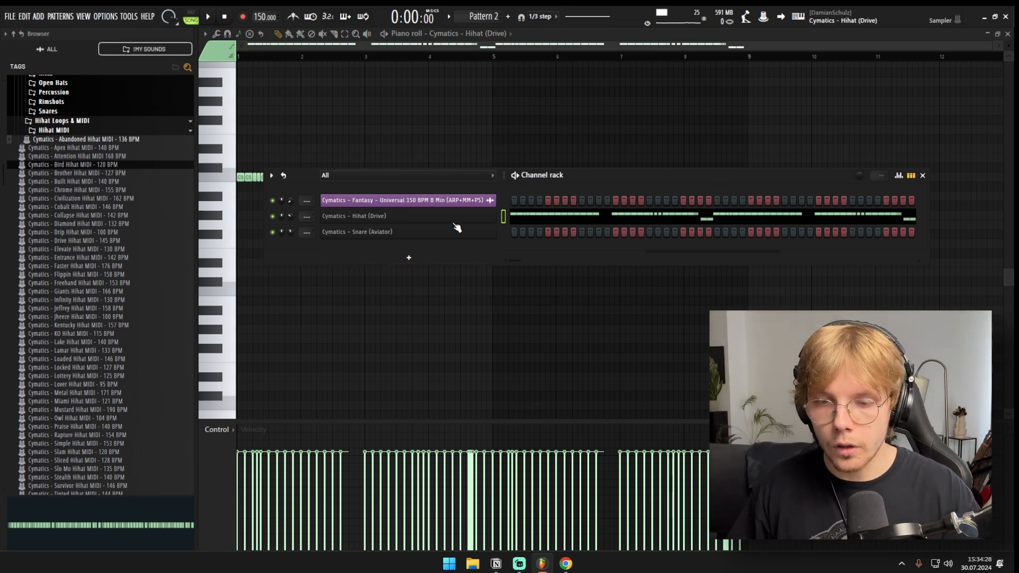
# Step: Open the piano roll of the Aviator snare, place hits in the middle of bars 1 and 2, and play them
pyautogui.rightClick(490, 230)
pyautogui.click(511, 232)
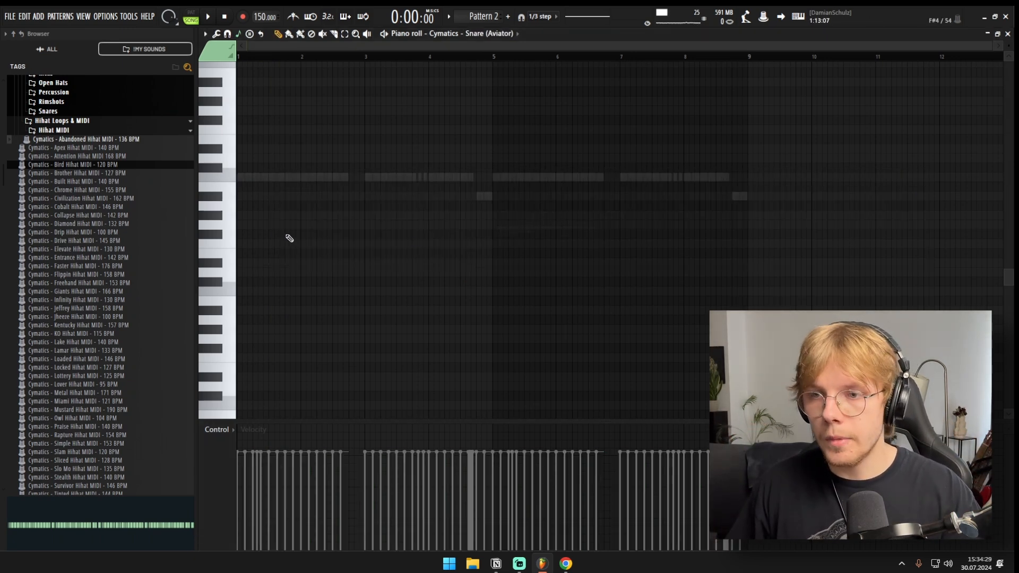
pyautogui.scroll(3, 245, 234)
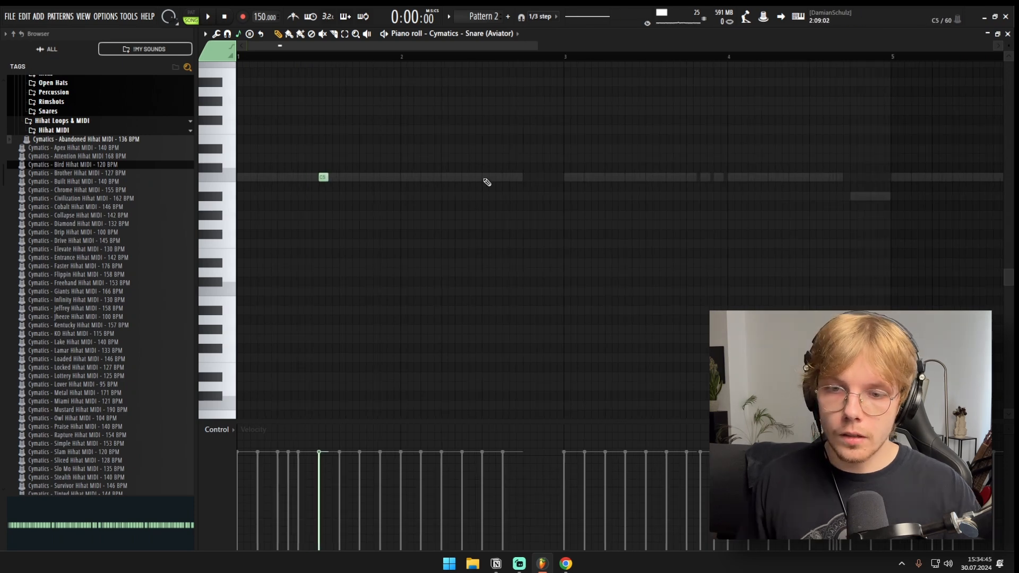
pyautogui.click(484, 178)
pyautogui.scroll(-3, 469, 218)
pyautogui.press('space')
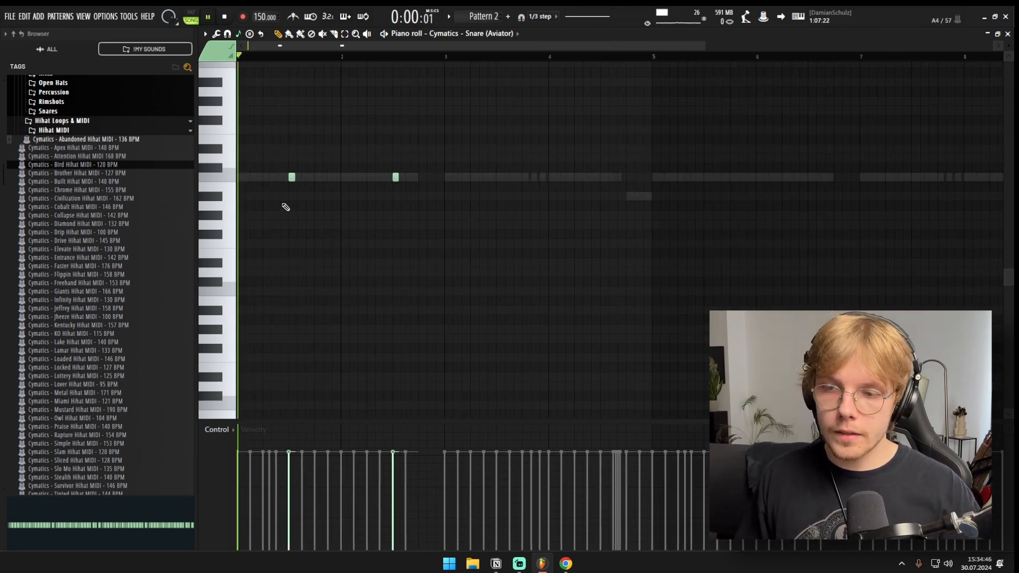
pyautogui.press('F6')
pyautogui.press('F6')
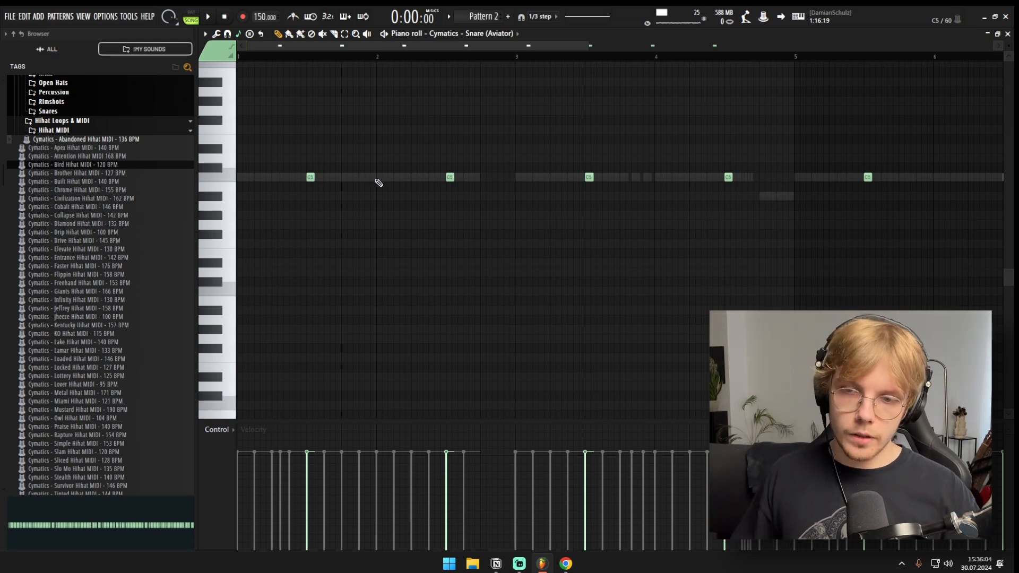
# Step: Lower the velocity of the extra snare hit early in bar 2 and play the pattern
pyautogui.click(398, 475)
pyautogui.press('space')
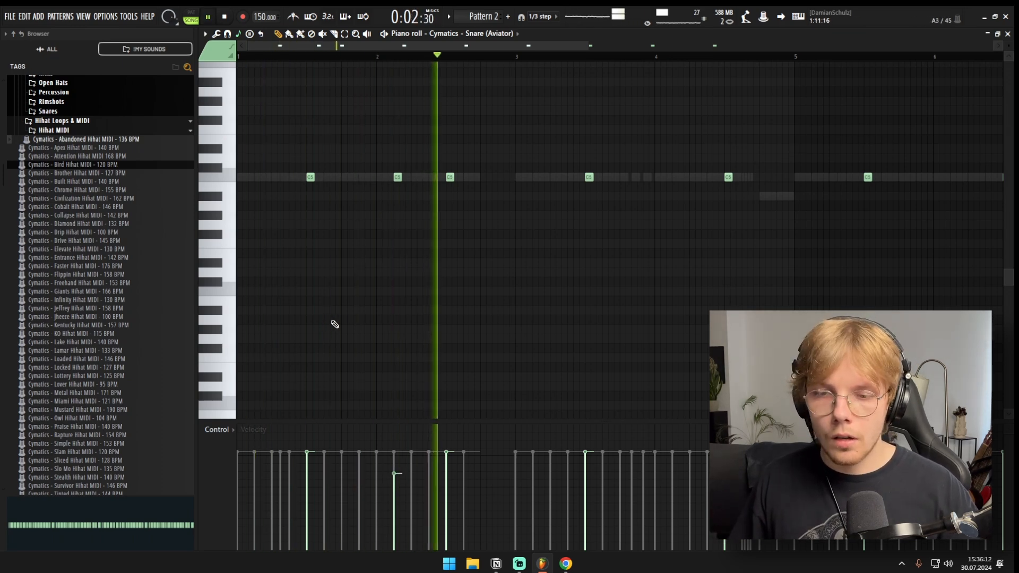
pyautogui.scroll(5, 342, 319)
pyautogui.press('space')
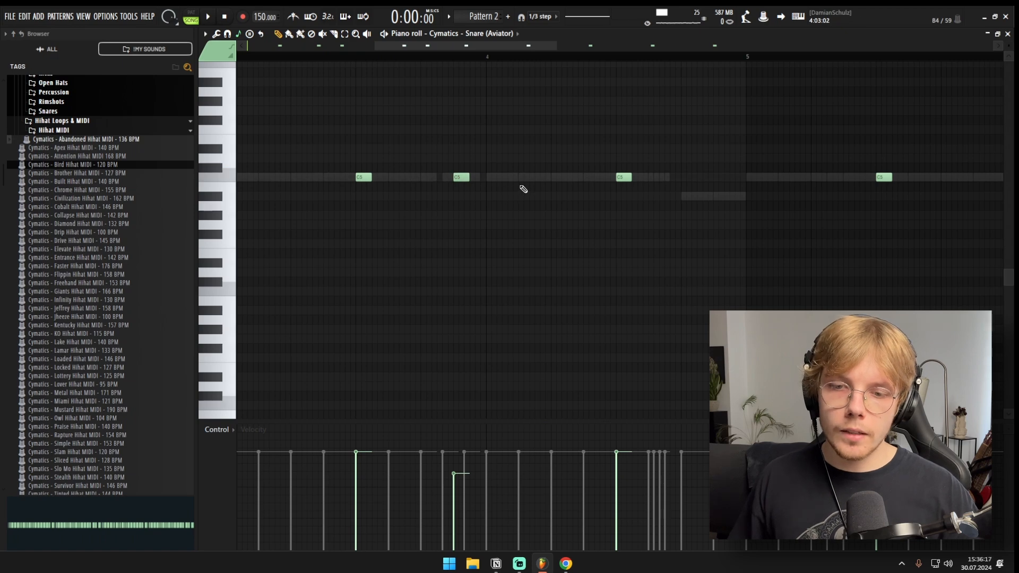
# Step: Add softer snare hits late in bar 3 and early in bar 4 between the main hits, and play them
pyautogui.scroll(-5, 523, 191)
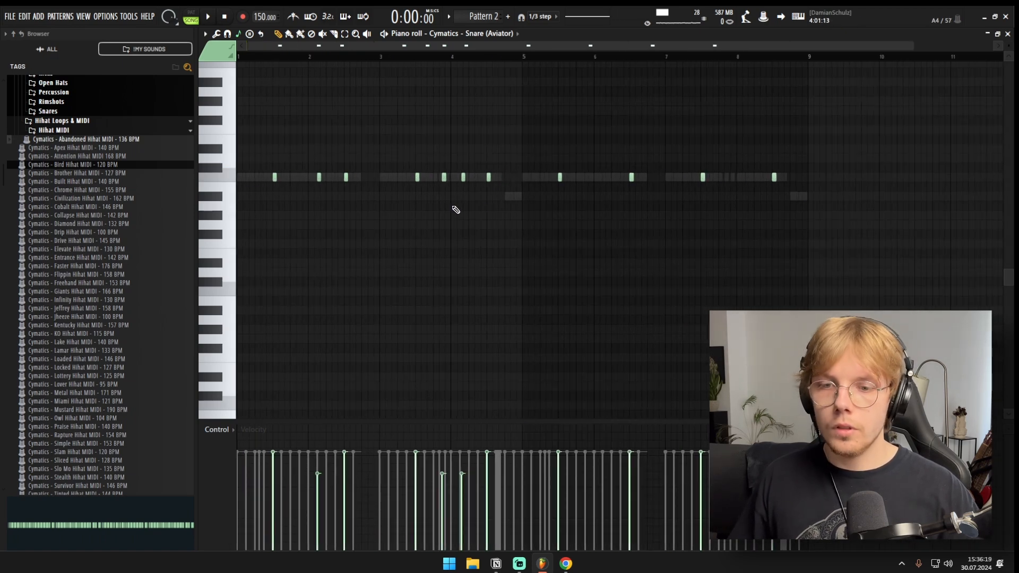
pyautogui.scroll(3, 452, 197)
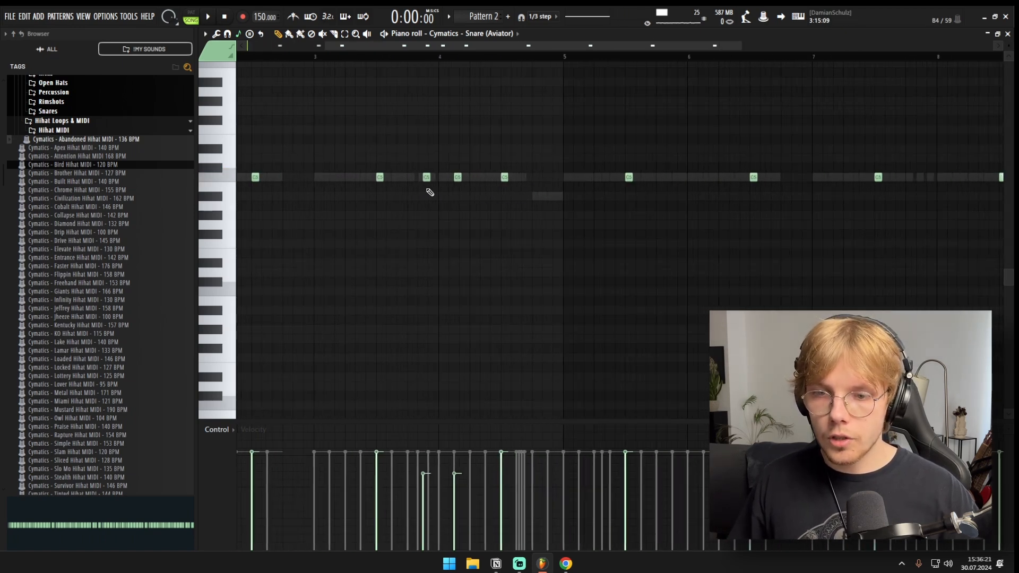
pyautogui.scroll(-1, 430, 192)
pyautogui.scroll(3, 367, 164)
pyautogui.moveTo(372, 168); pyautogui.dragTo(393, 190)
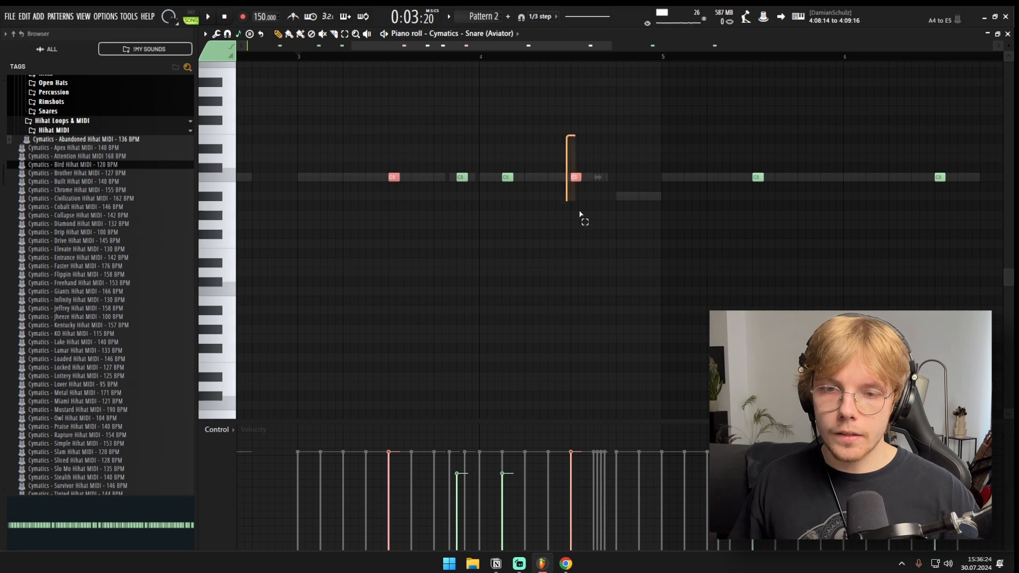
pyautogui.scroll(-4, 446, 196)
pyautogui.press('space')
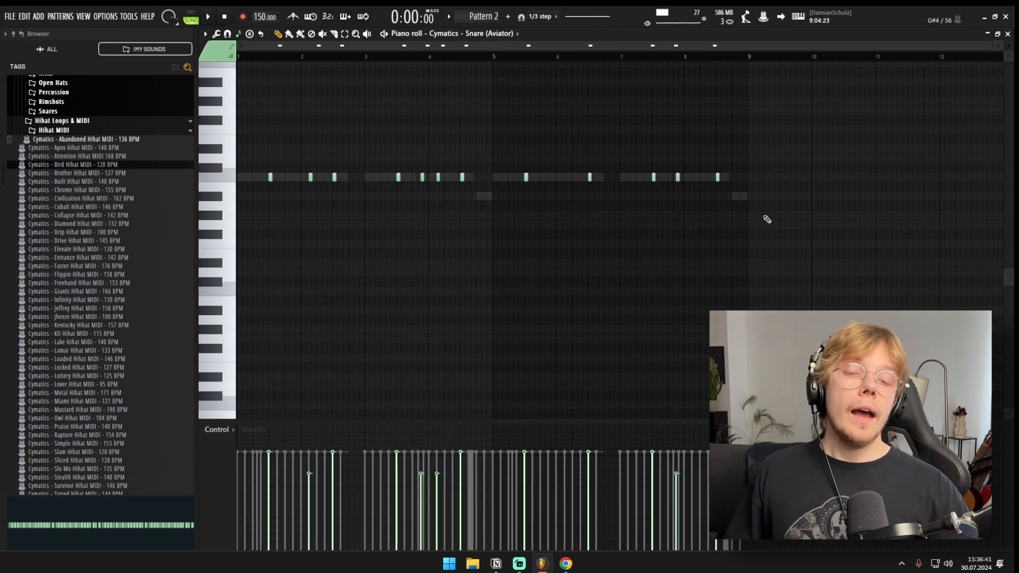
# Step: Chop the soft snare hit in bar 7 into three short notes, add a soft hit early in bar 8, and play the pattern
pyautogui.moveTo(683, 165); pyautogui.dragTo(710, 183)
pyautogui.scroll(3, 542, 200)
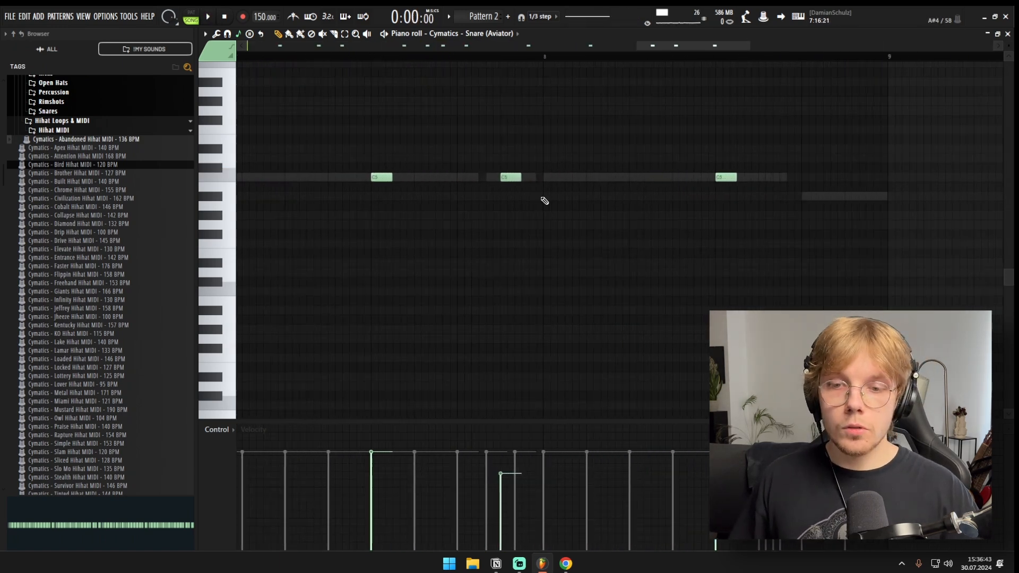
pyautogui.scroll(-3, 523, 189)
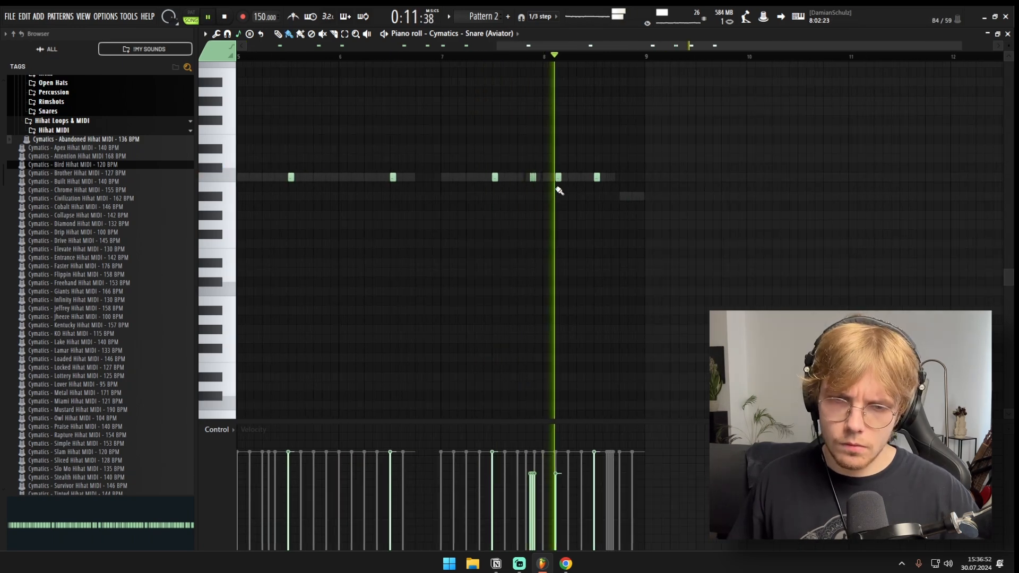
pyautogui.scroll(-3, 556, 193)
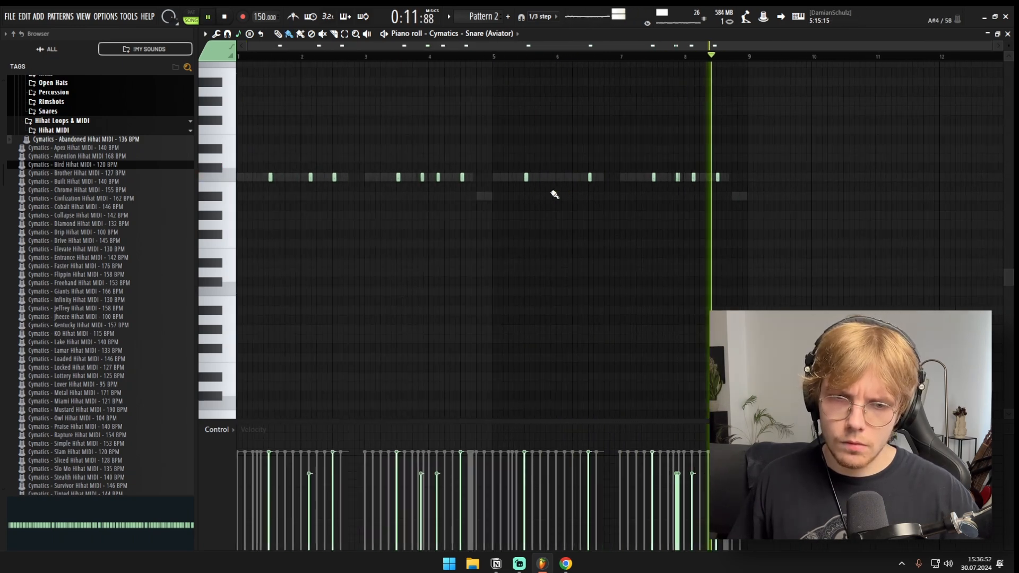
pyautogui.scroll(4, 692, 195)
pyautogui.press('space')
# Step: Lower the three-note snare roll at the end of bar 7 to G4 and play it
pyautogui.moveTo(650, 167); pyautogui.dragTo(672, 185)
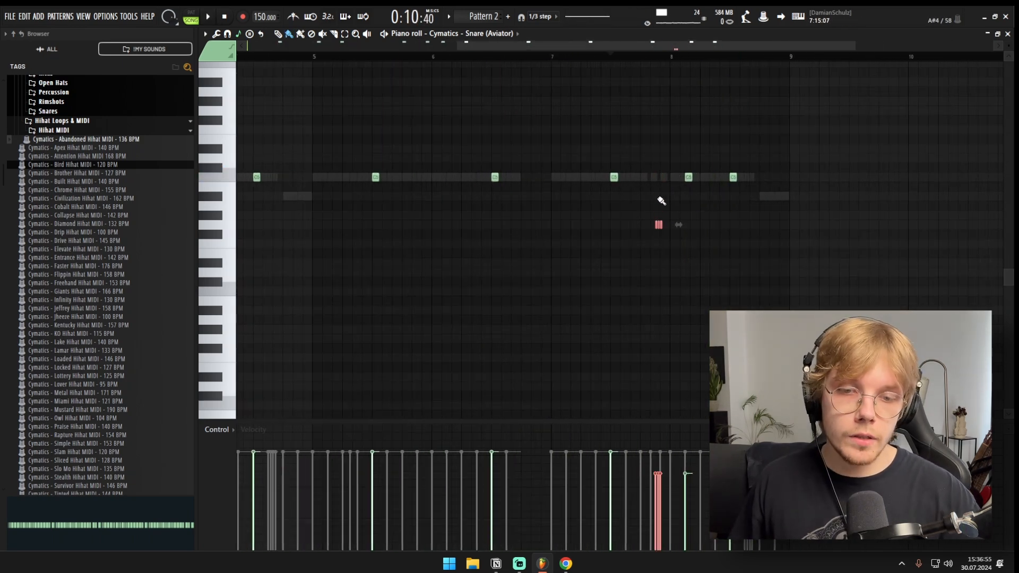
pyautogui.press('space')
pyautogui.press('space')
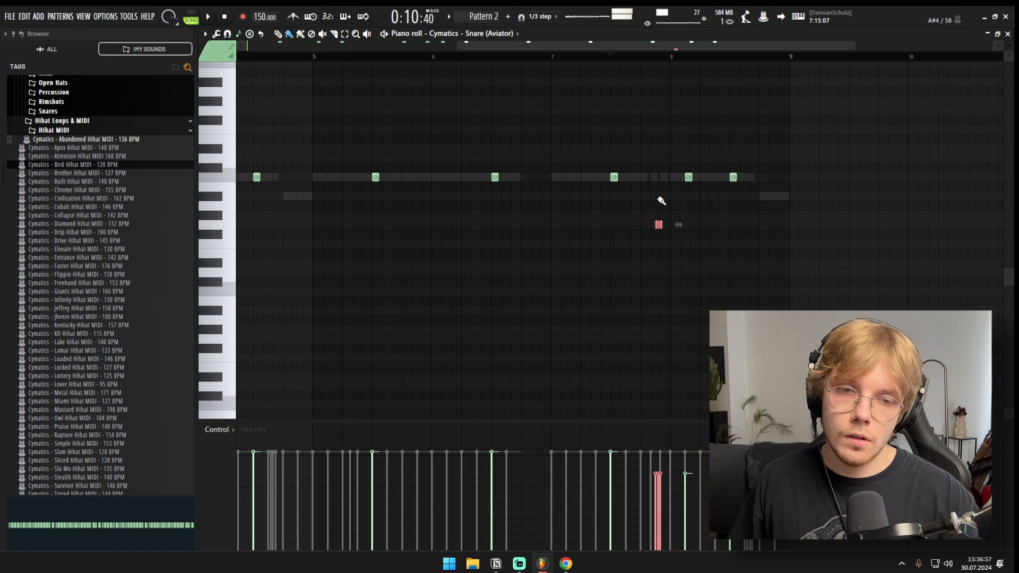
# Step: Delete the low snare roll in bar 7 and put a single soft C5 hit in its place
pyautogui.rightClick(658, 224)
pyautogui.scroll(3, 636, 209)
pyautogui.click(676, 178)
pyautogui.scroll(-6, 674, 208)
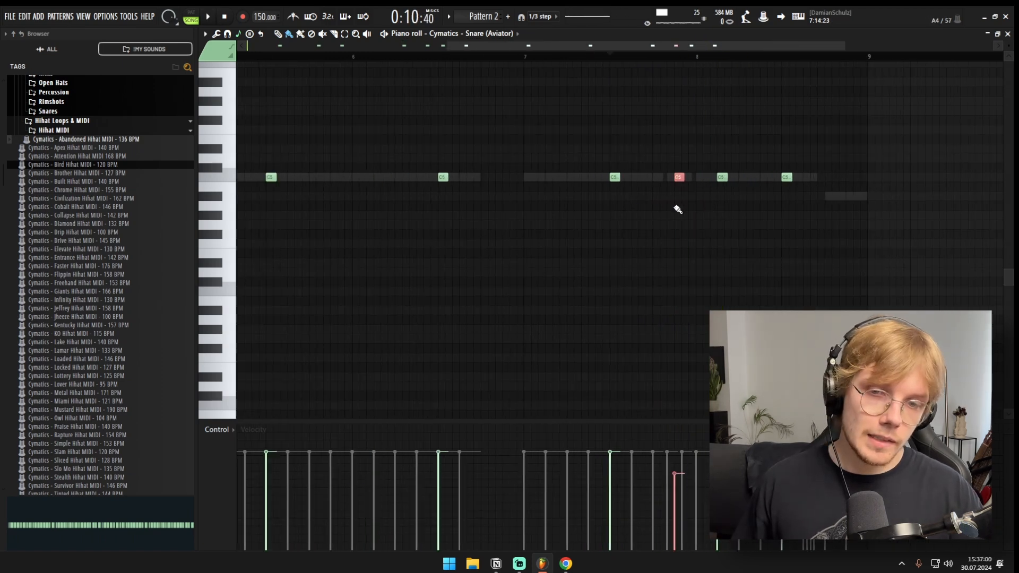
# Step: Place three consecutive soft snare hits at the end of bar 8 and play the pattern
pyautogui.scroll(4, 738, 186)
pyautogui.click(706, 178)
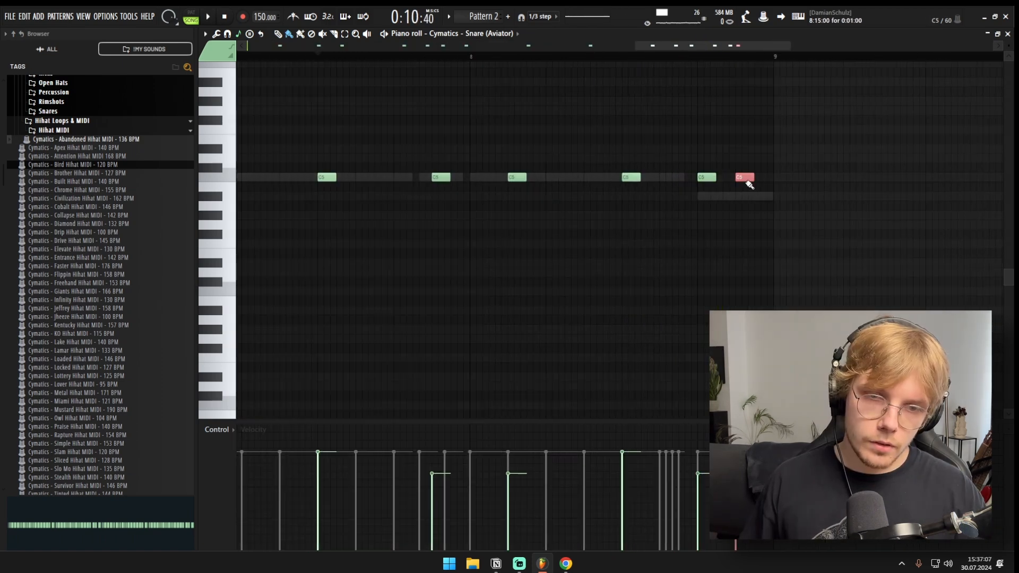
pyautogui.press('space')
pyautogui.scroll(-4, 750, 185)
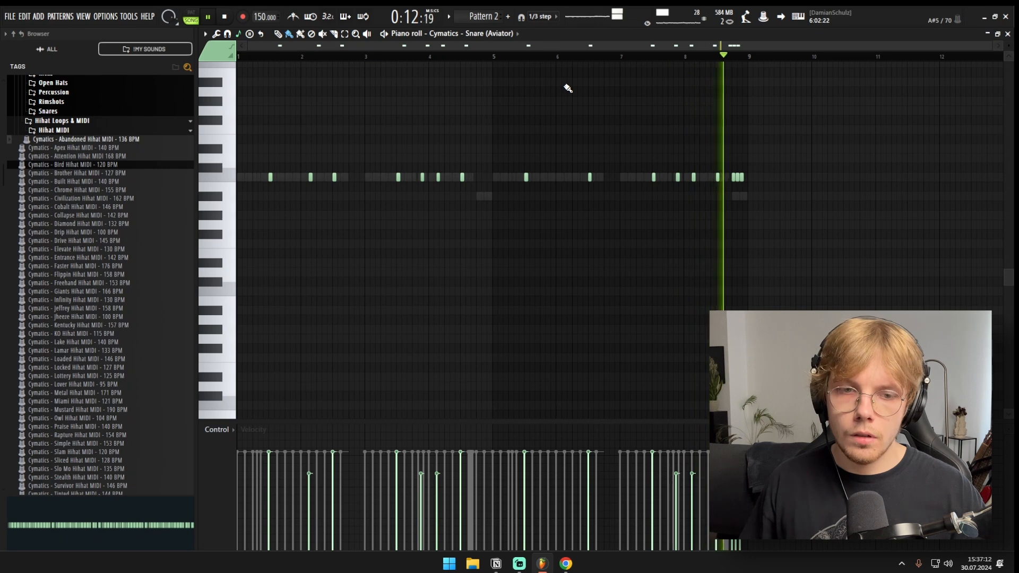
pyautogui.press('space')
pyautogui.press('F5')
pyautogui.press('F7')
pyautogui.moveTo(732, 154); pyautogui.dragTo(649, 194)
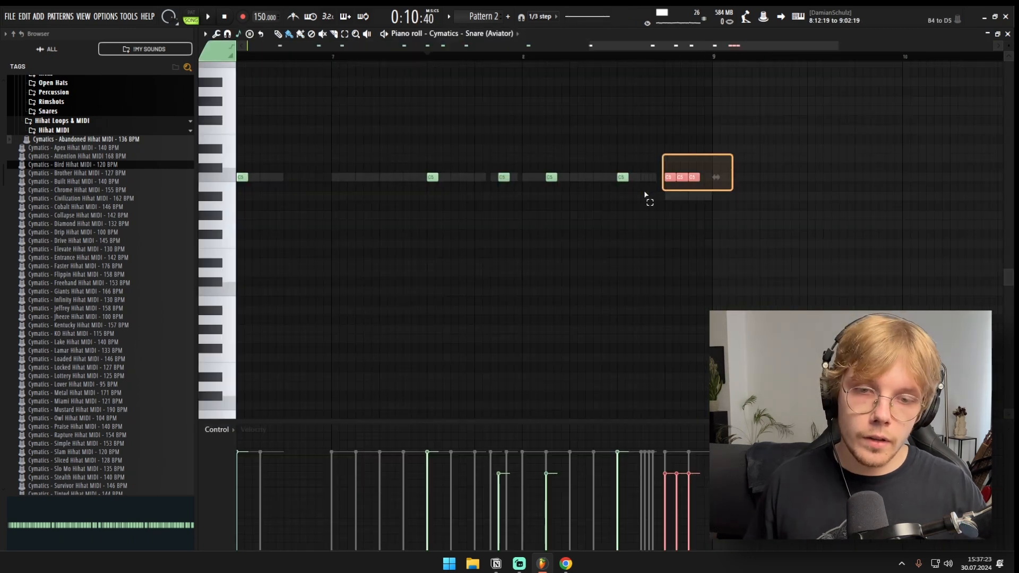
pyautogui.keyDown('ctrl'); pyautogui.click(615, 208); pyautogui.keyUp('ctrl')
pyautogui.scroll(-3, 612, 208)
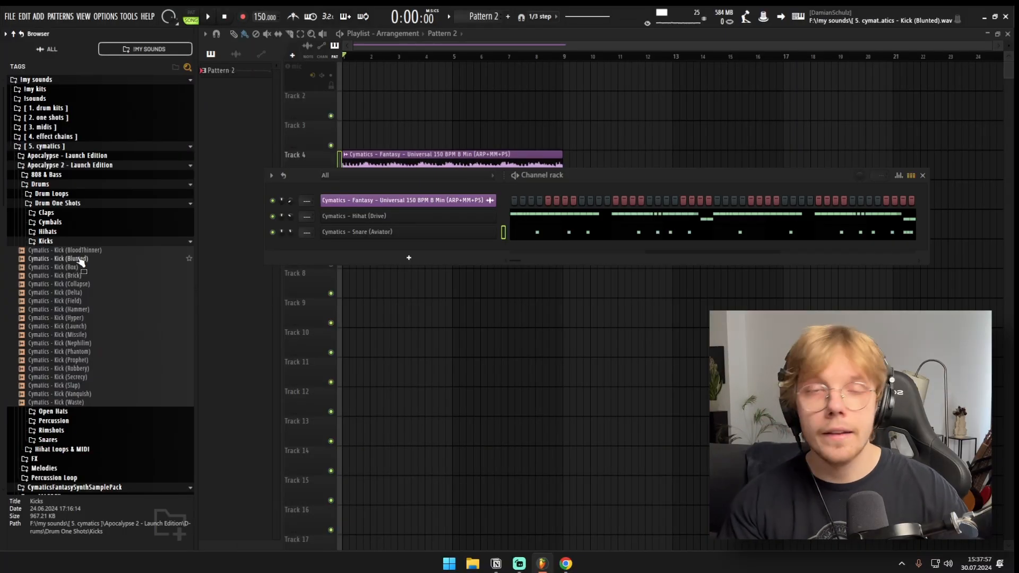
# Step: Load Cymatics - Kick (Secrecy) as a new channel below the snare and open its piano roll
pyautogui.press('space')
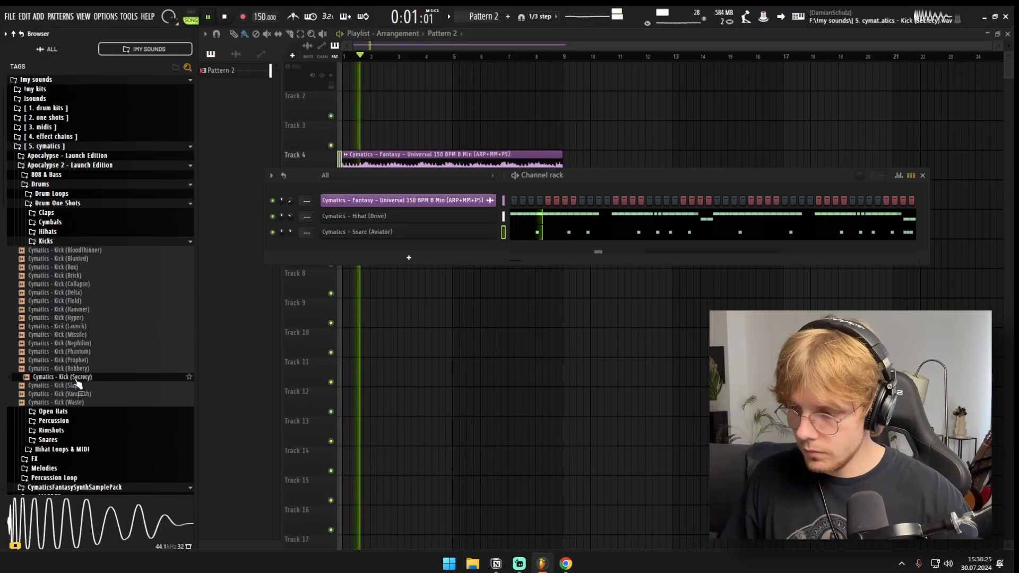
pyautogui.moveTo(61, 377); pyautogui.dragTo(362, 257)
pyautogui.press('space')
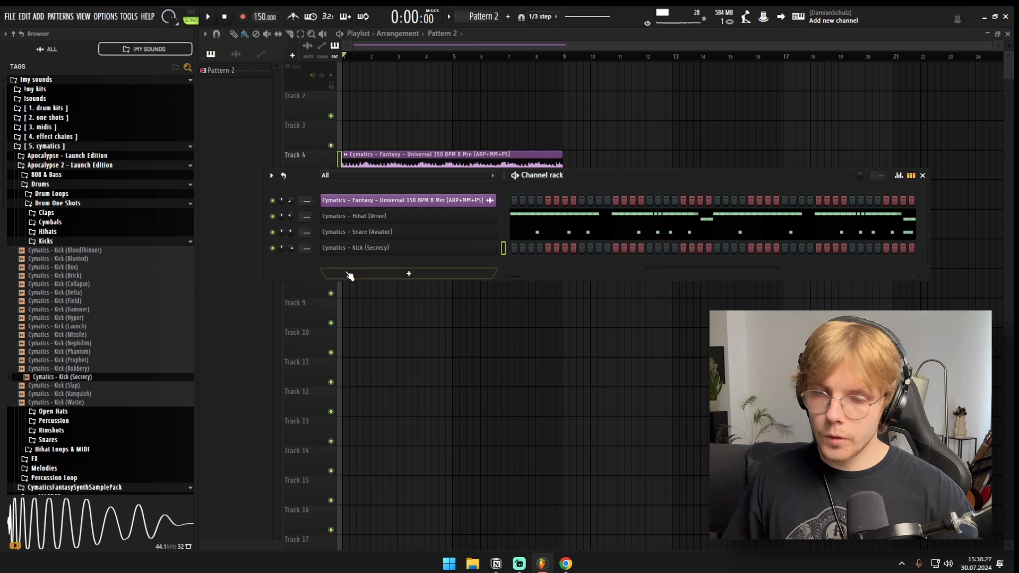
pyautogui.rightClick(435, 248)
pyautogui.click(513, 247)
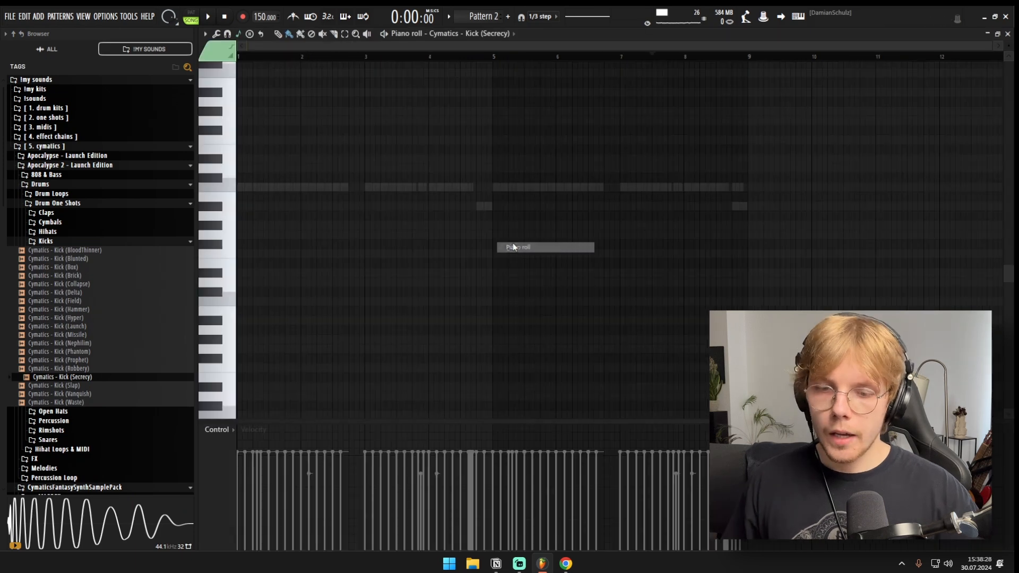
# Step: Place six kick hits over bars 1 to 4, starting on the first downbeat and with three in bar 3, while the pattern plays
pyautogui.scroll(5, 239, 193)
pyautogui.click(249, 188)
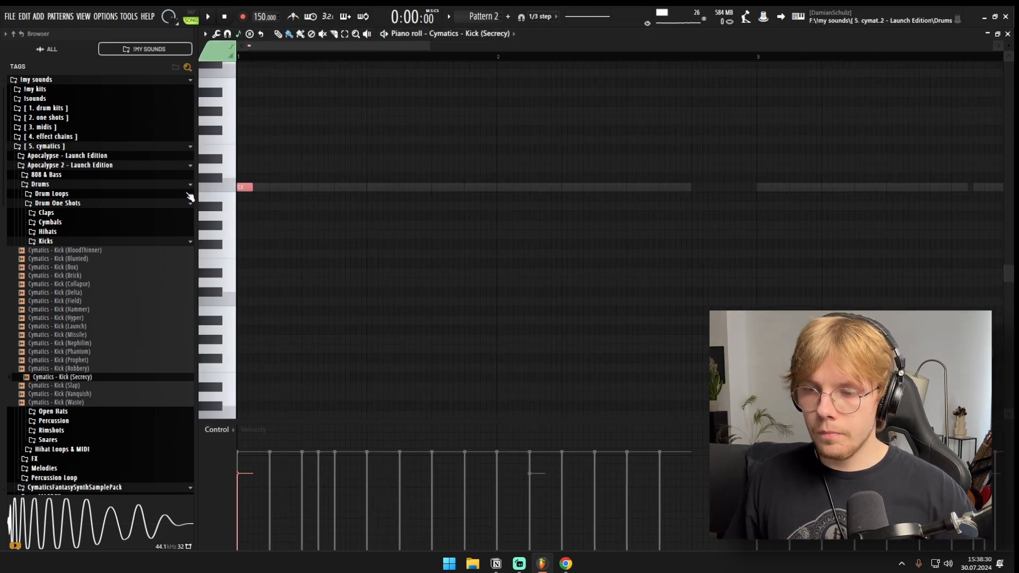
pyautogui.press('space')
pyautogui.click(329, 187)
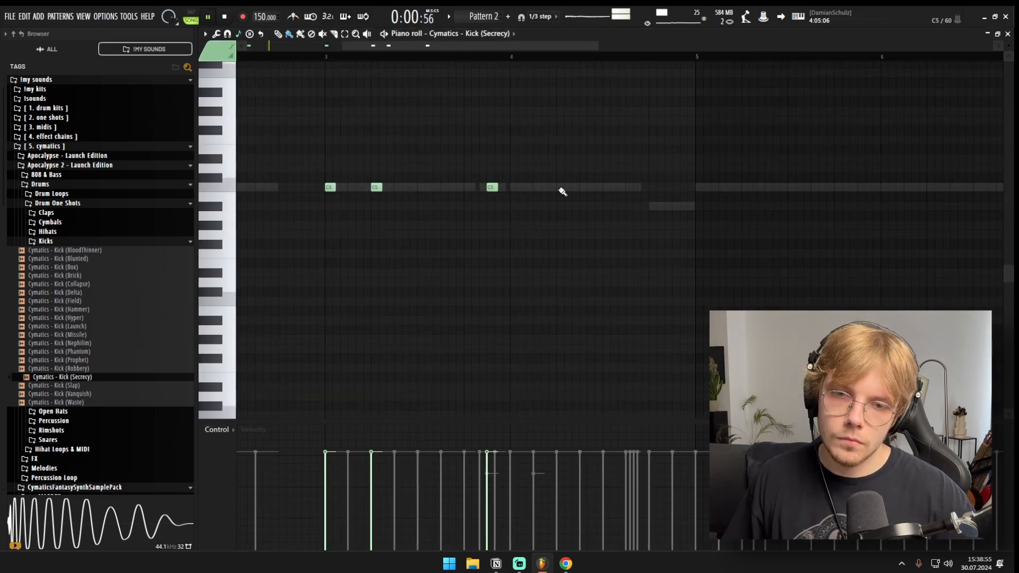
pyautogui.click(561, 188)
pyautogui.scroll(-5, 505, 218)
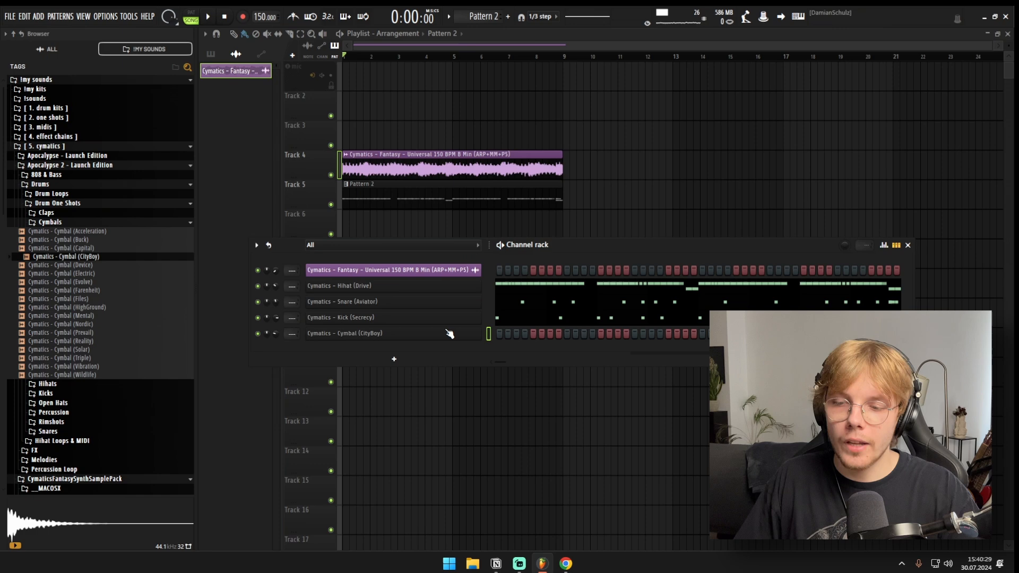
# Step: Load Cymatics - Cymbal (CityBoy) as a new channel, place a hit on its eleventh step, and play the pattern
pyautogui.click(449, 332)
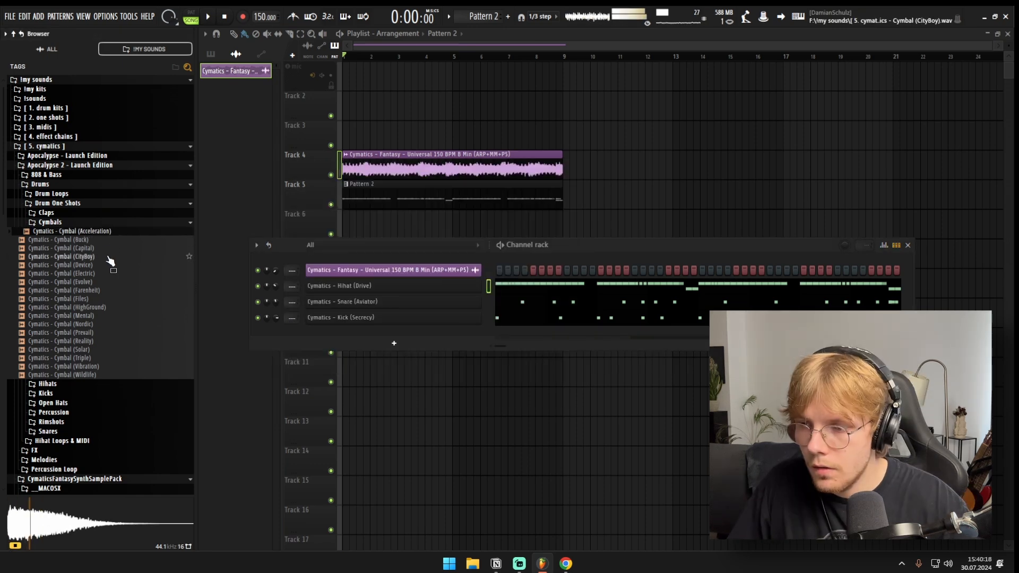
pyautogui.press('space')
pyautogui.moveTo(106, 257); pyautogui.dragTo(298, 333)
pyautogui.click(584, 333)
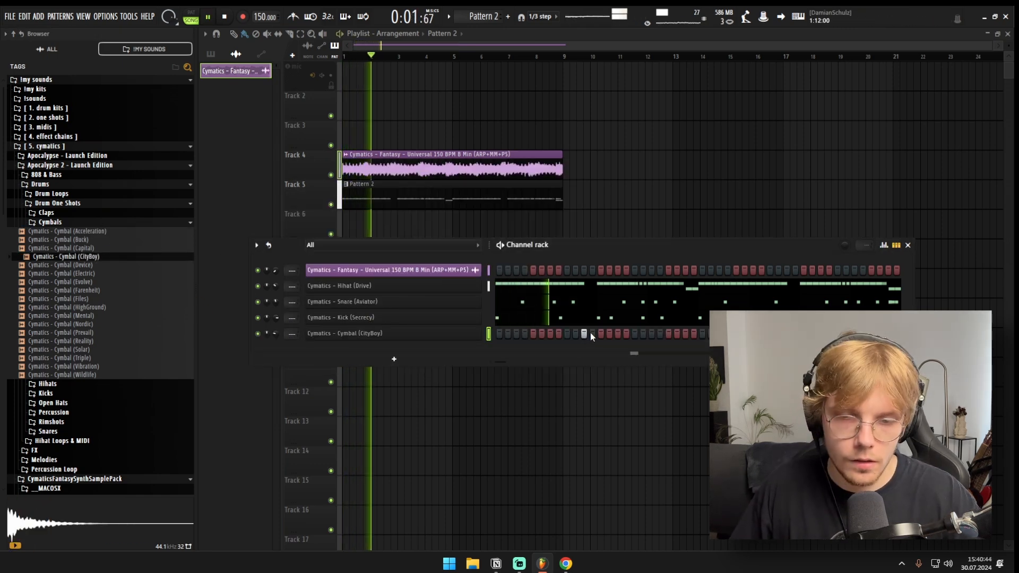
pyautogui.press('space')
# Step: In the cymbal's piano roll, keep hits only in bars 1 and 5, and collapse the Cymbals sample folder
pyautogui.rightClick(449, 334)
pyautogui.click(507, 333)
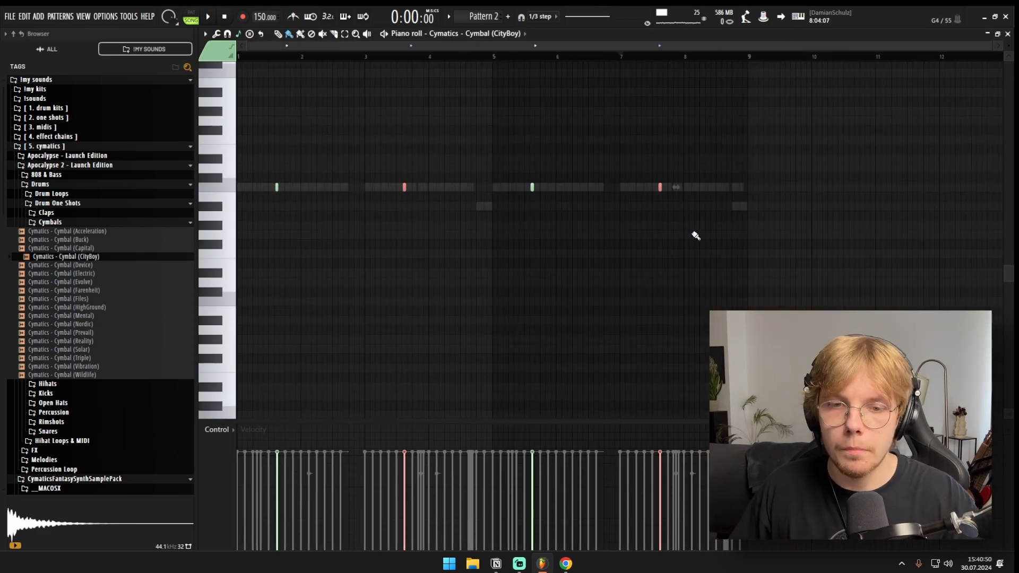
pyautogui.press('F6')
pyautogui.click(82, 223)
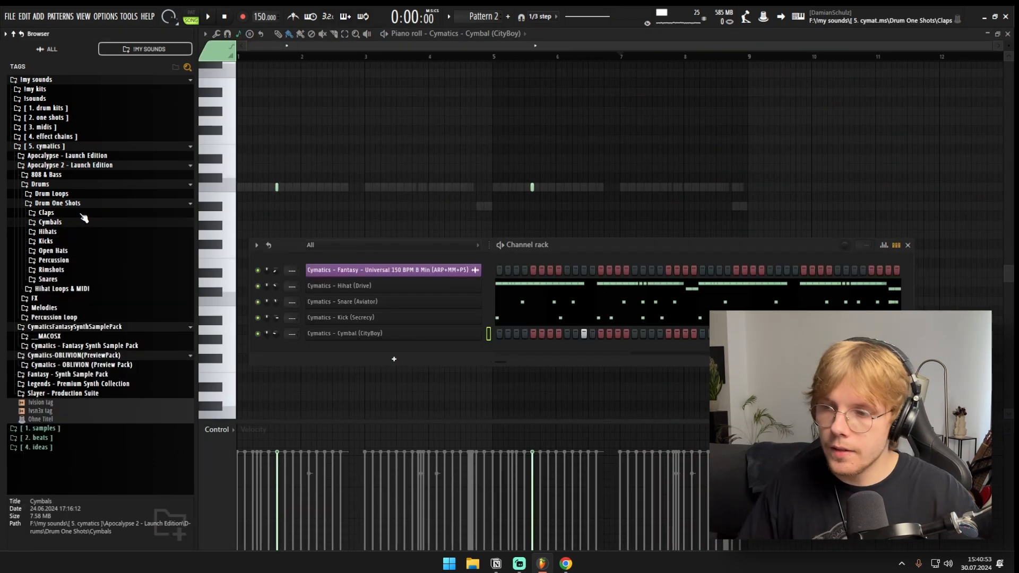
# Step: Load Cymatics - Percussion (Market) as a new channel below the cymbal and place hits on its fifth and seventh steps
pyautogui.click(94, 260)
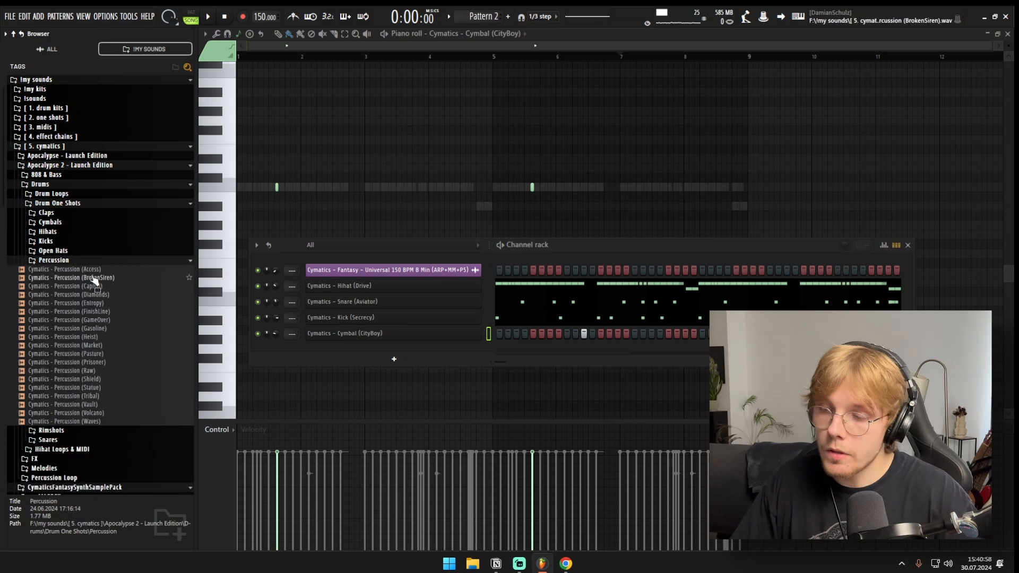
pyautogui.click(94, 278)
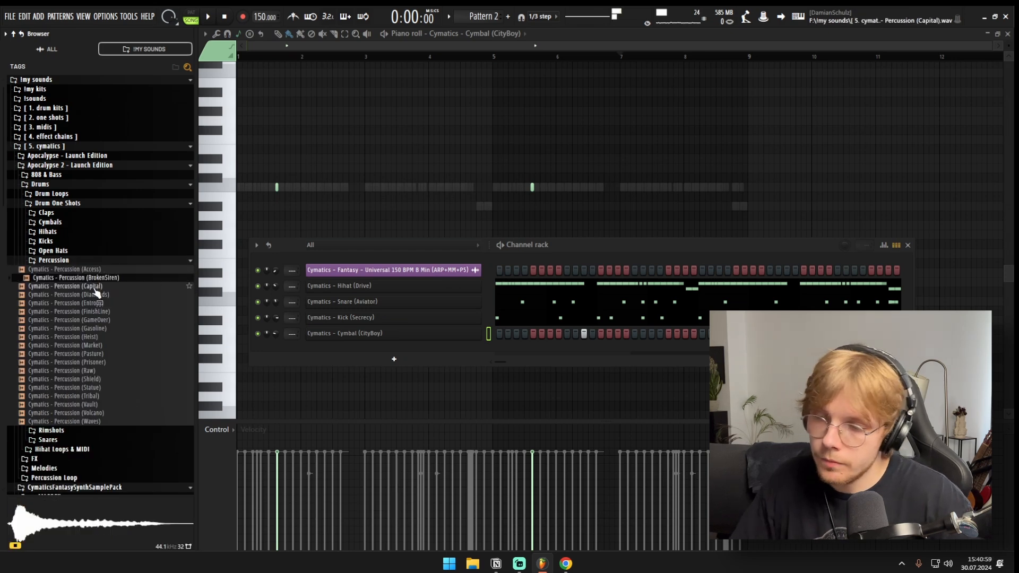
pyautogui.click(102, 346)
pyautogui.moveTo(102, 345); pyautogui.dragTo(533, 354)
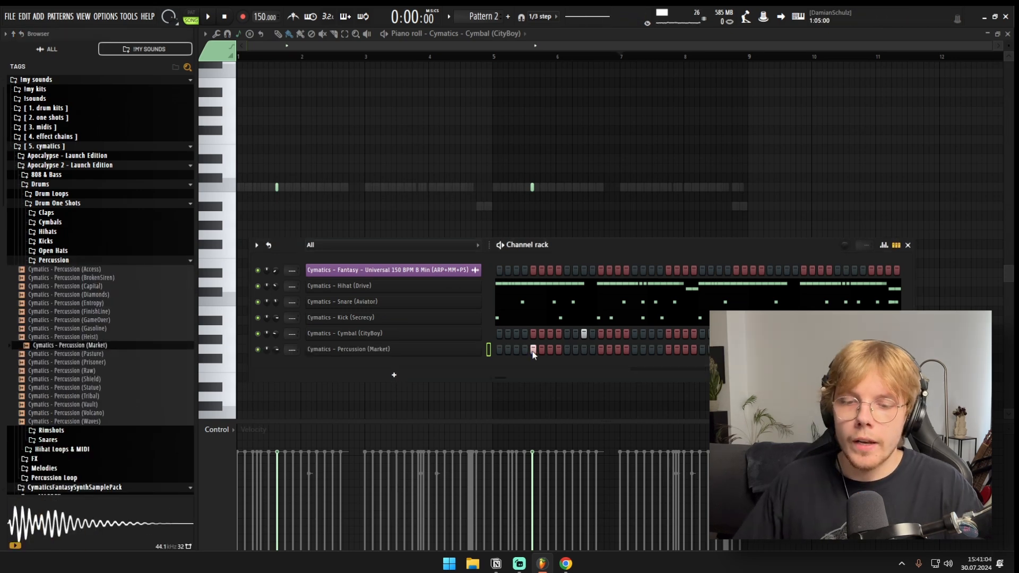
pyautogui.press('space')
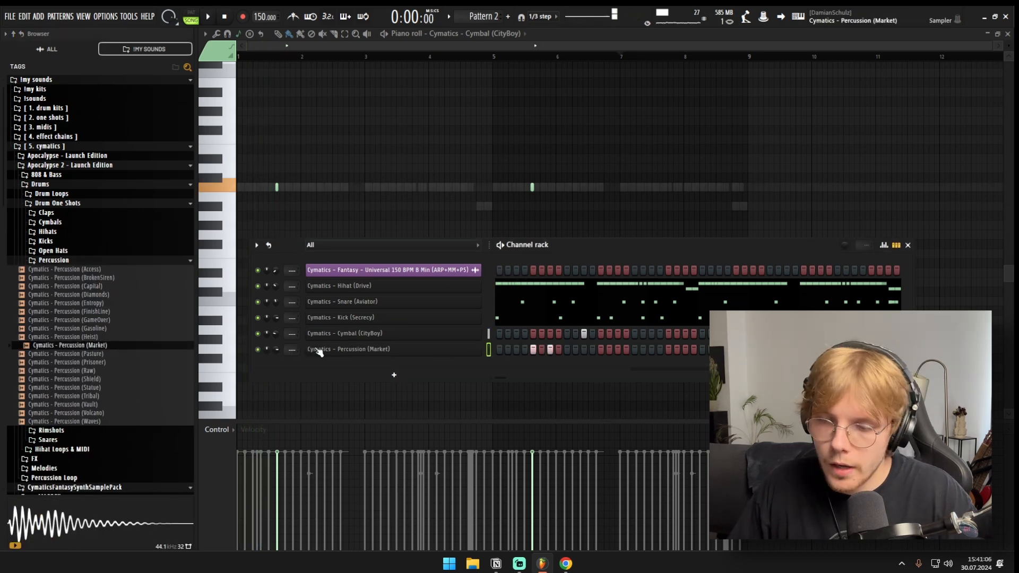
# Step: Load Cymatics - Percussion (FinishLine) as a new channel, place a hit on its nineteenth step, and play the beat
pyautogui.click(74, 311)
pyautogui.press('space')
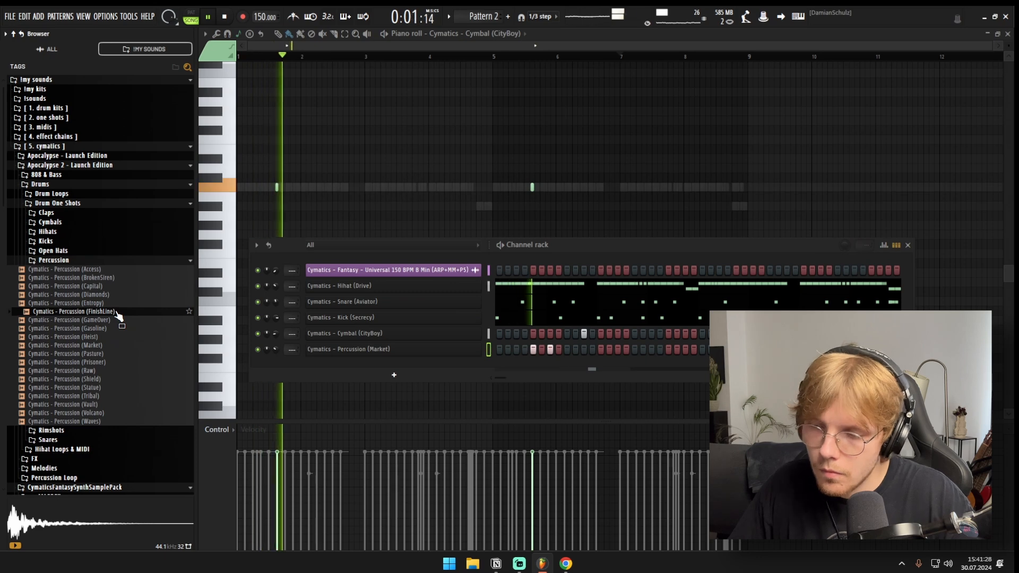
pyautogui.moveTo(118, 317); pyautogui.dragTo(666, 363)
pyautogui.click(652, 365)
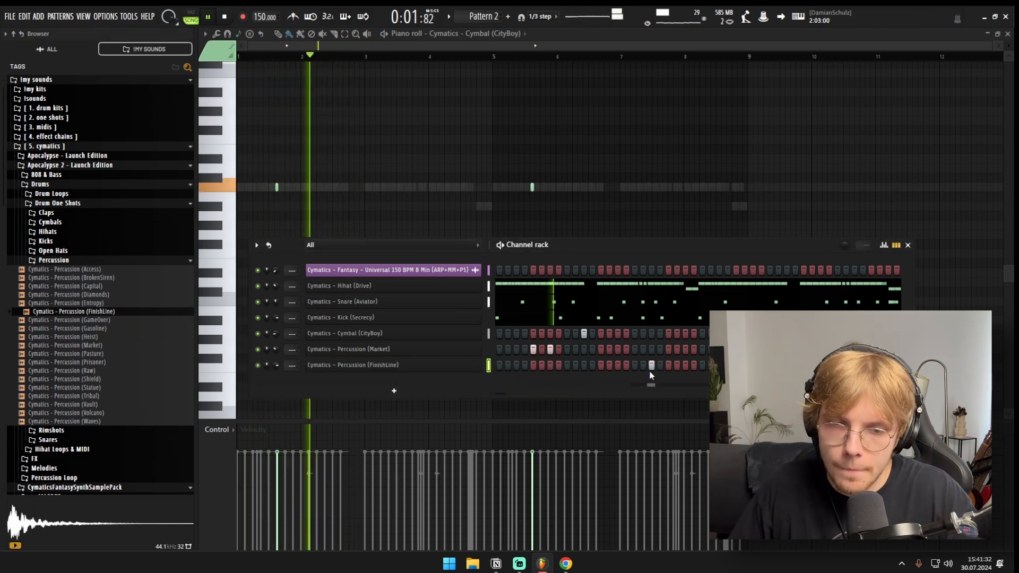
pyautogui.press('space')
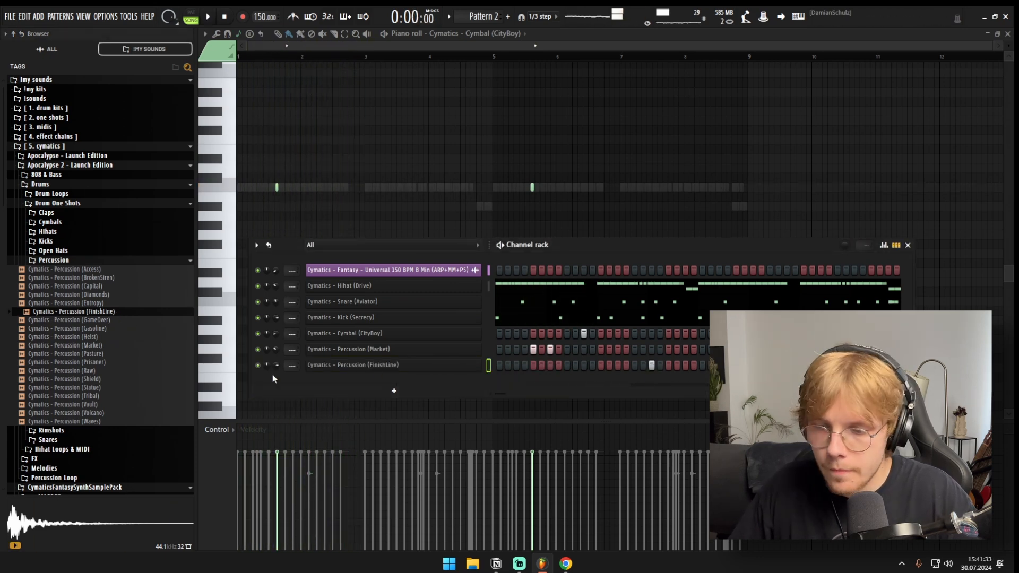
pyautogui.click(649, 306)
pyautogui.press('space')
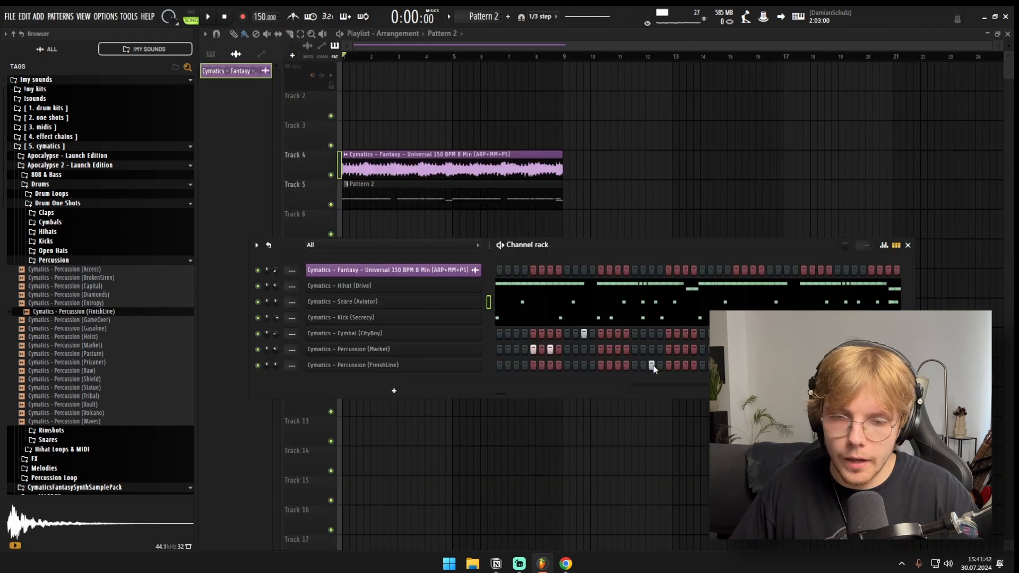
pyautogui.click(343, 366)
pyautogui.press('Escape')
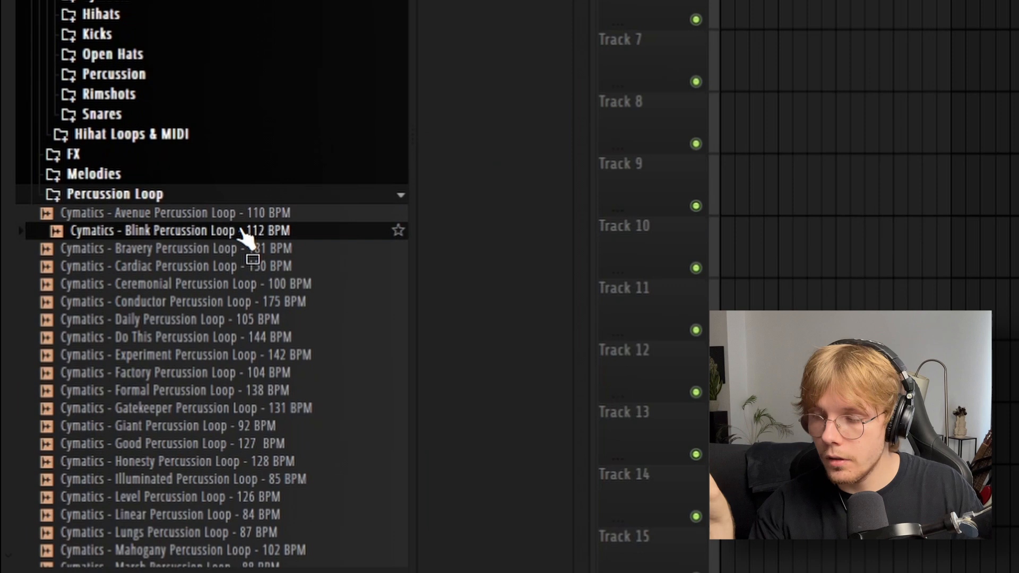
# Step: Preview the Cymatics percussion loops and place Notary Percussion Loop - 158 BPM on Track 6 from bar 1
pyautogui.scroll(-2, 258, 231)
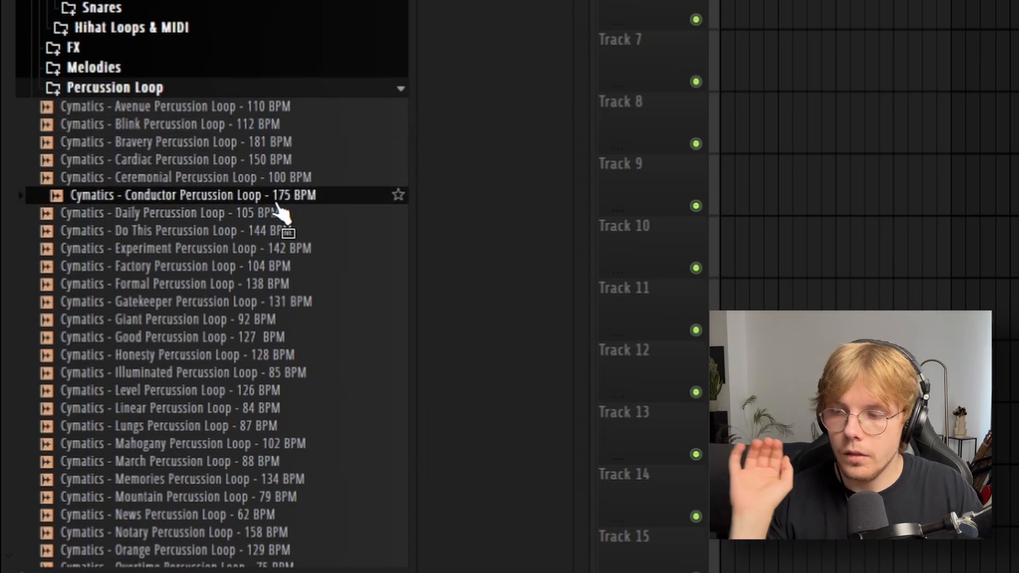
pyautogui.click(315, 282)
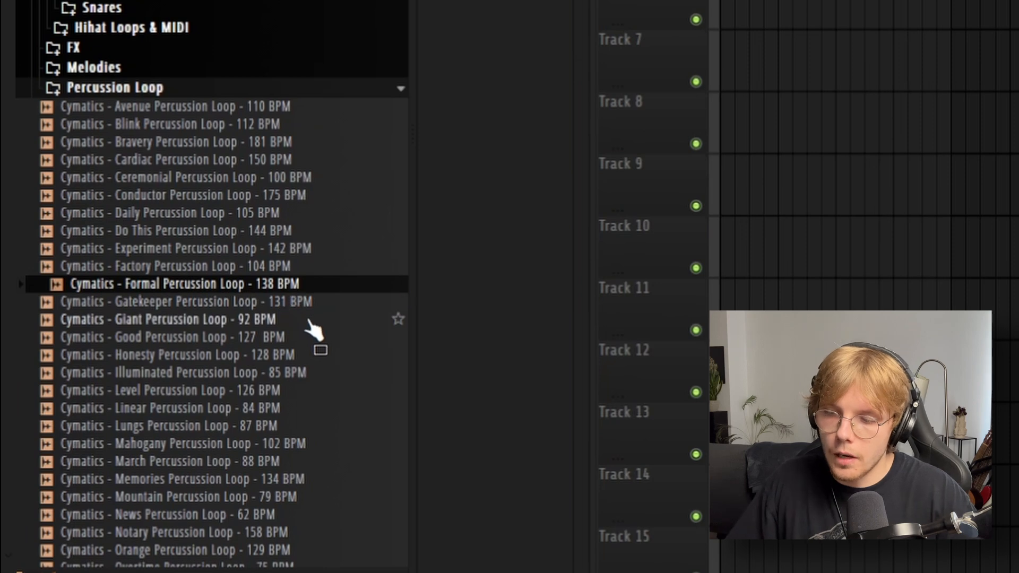
pyautogui.scroll(-4, 300, 345)
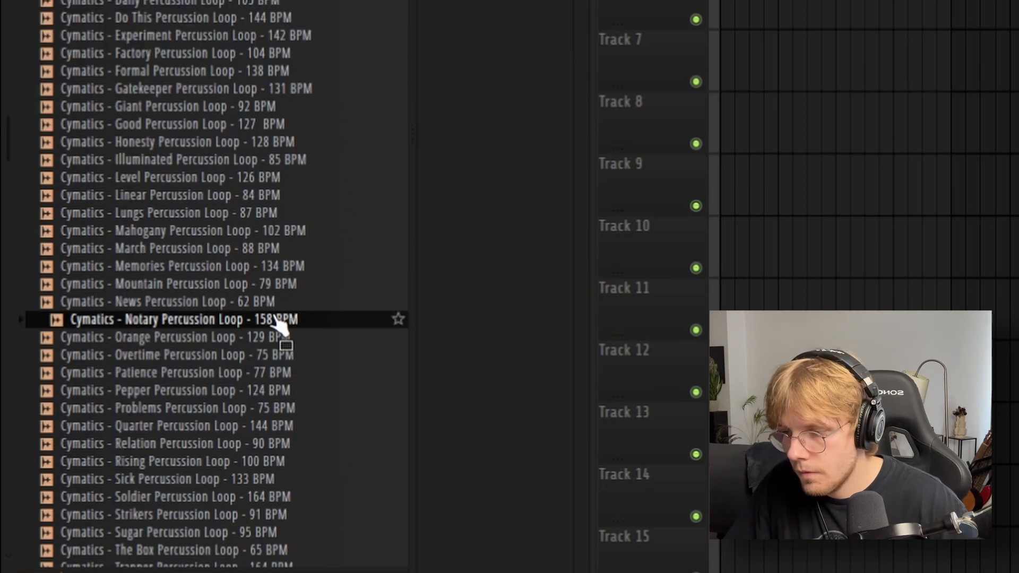
pyautogui.moveTo(274, 317); pyautogui.dragTo(372, 353)
pyautogui.moveTo(475, 357); pyautogui.dragTo(311, 298)
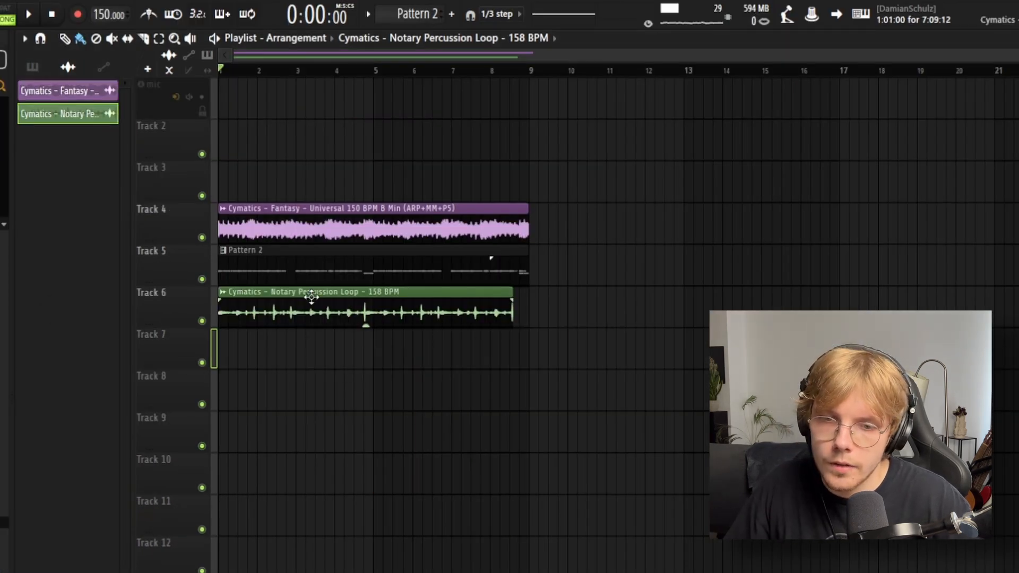
# Step: Time-stretch the Notary percussion loop to eight bars and play it with the Fantasy loop while Track 5 is muted
pyautogui.doubleClick(332, 290)
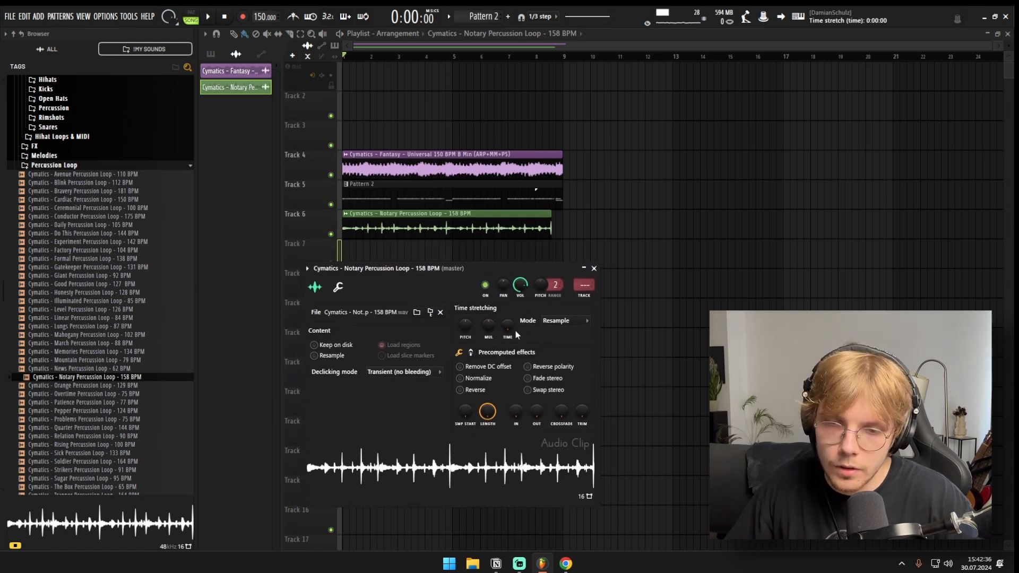
pyautogui.moveTo(508, 325); pyautogui.dragTo(508, 303)
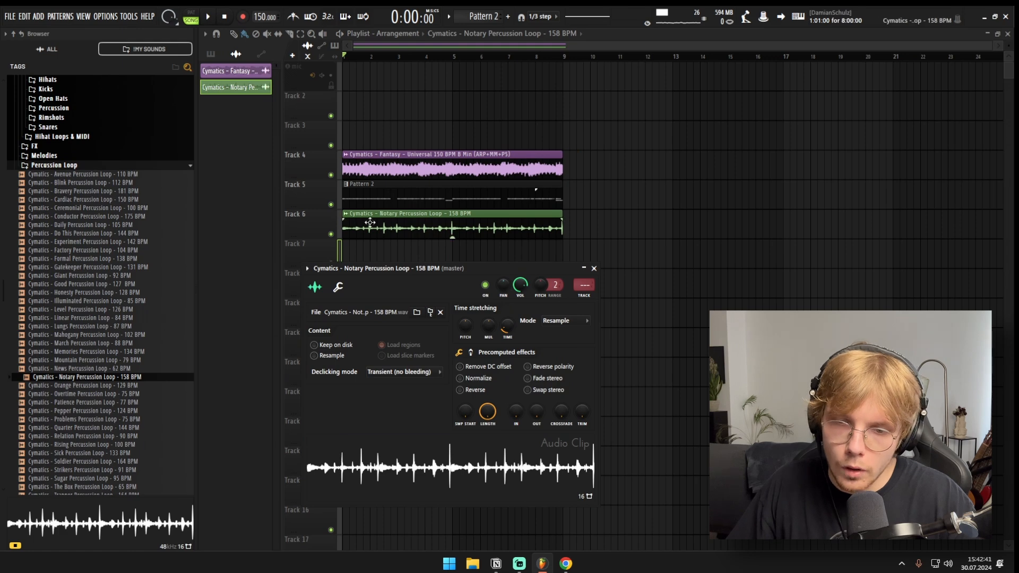
pyautogui.click(467, 326)
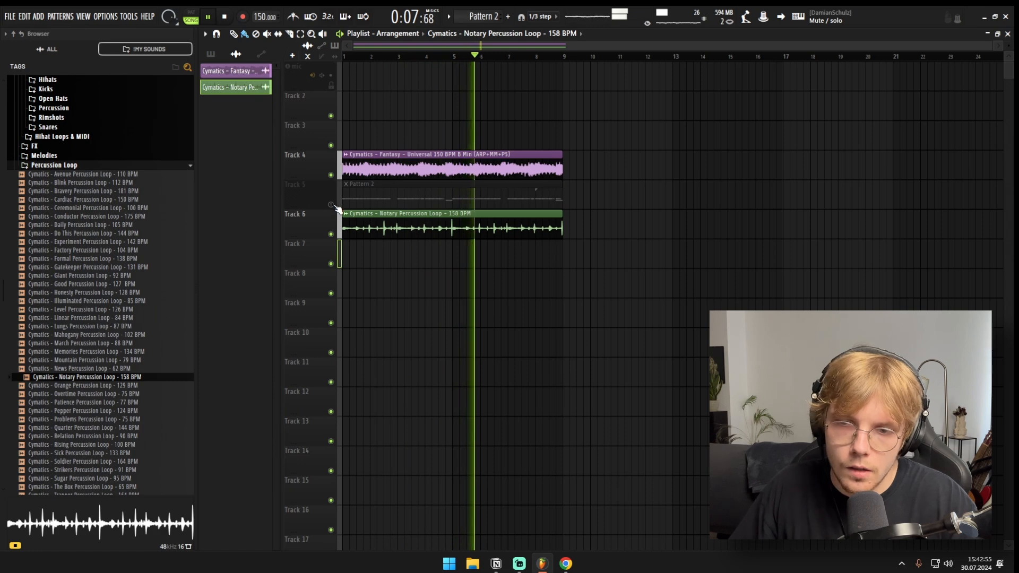
pyautogui.scroll(1, 416, 262)
pyautogui.scroll(2, 439, 253)
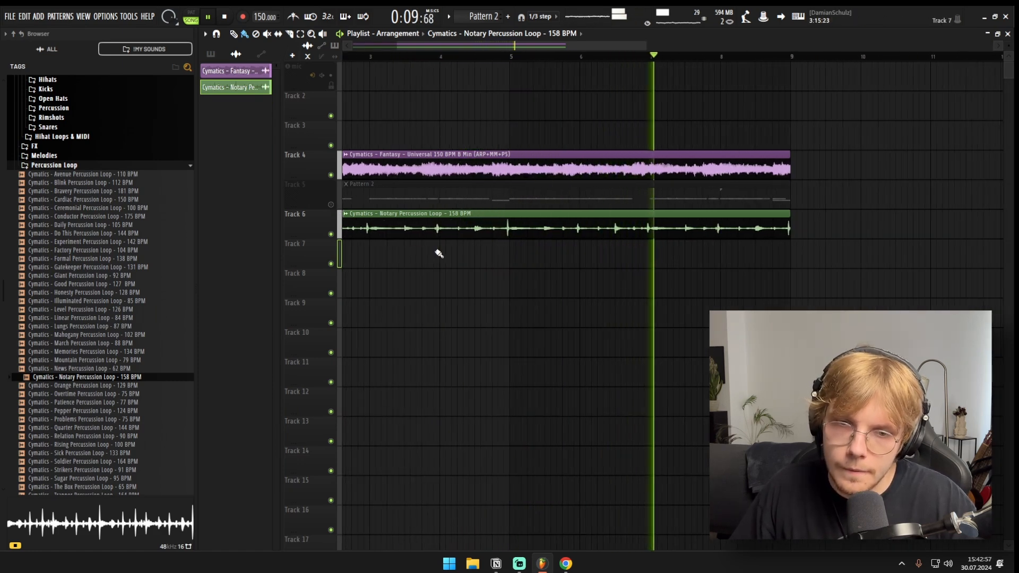
pyautogui.scroll(-2, 439, 253)
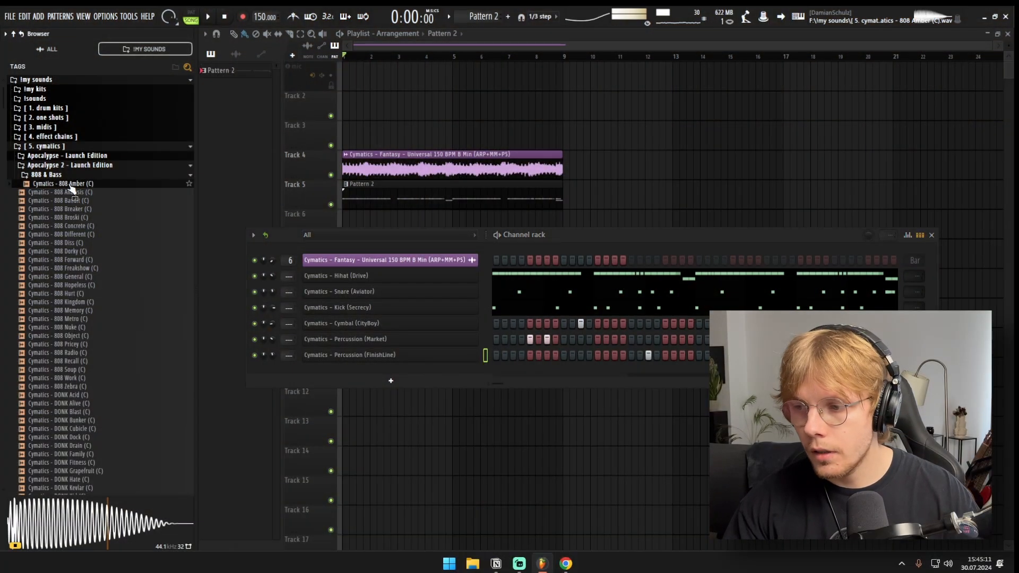
# Step: Load Cymatics - 808 Amber (C) as a new channel below Percussion (FinishLine)
pyautogui.moveTo(71, 189); pyautogui.dragTo(411, 365)
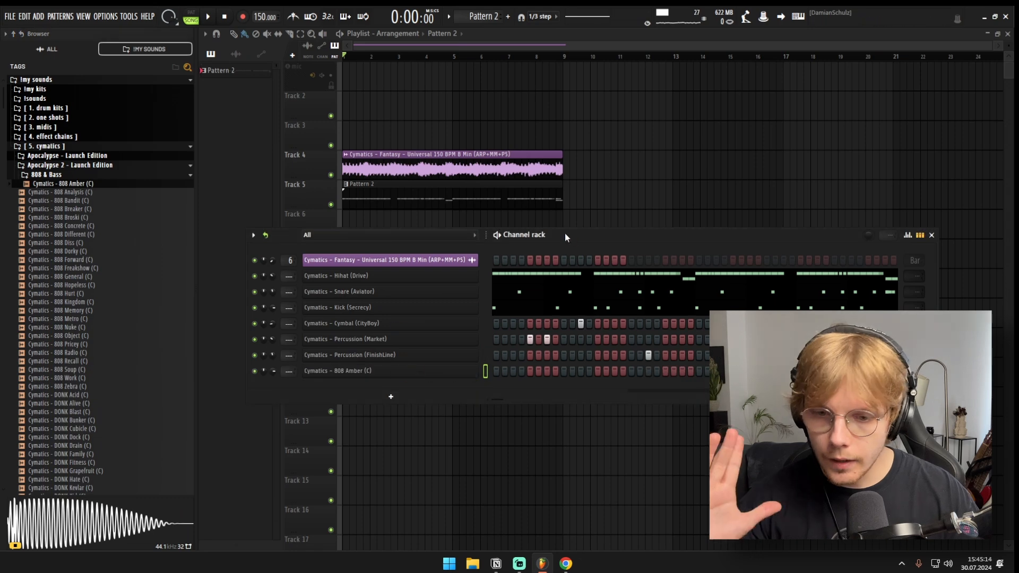
pyautogui.moveTo(565, 238); pyautogui.dragTo(592, 230)
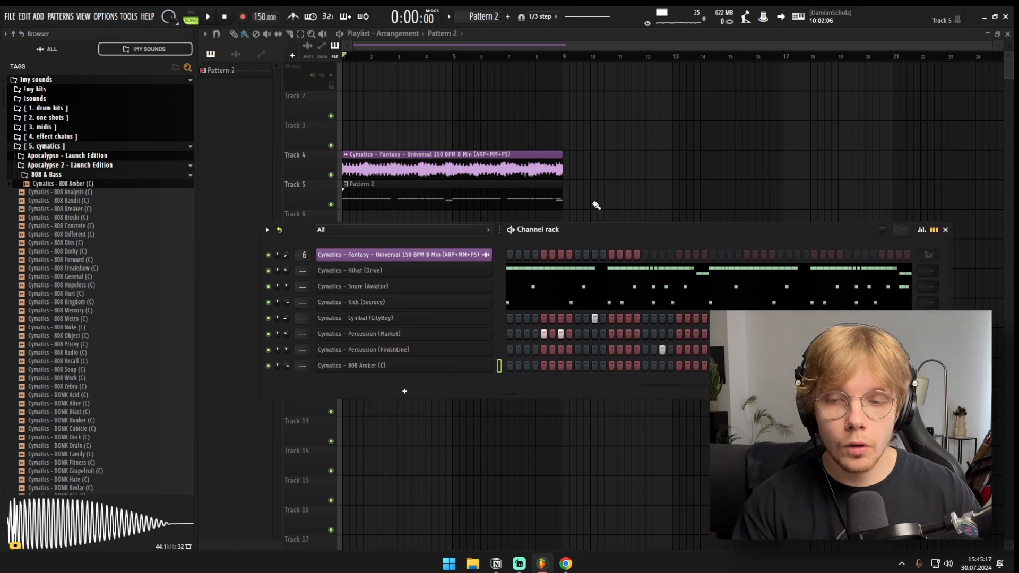
pyautogui.moveTo(628, 151); pyautogui.dragTo(291, 158)
pyautogui.press('F6')
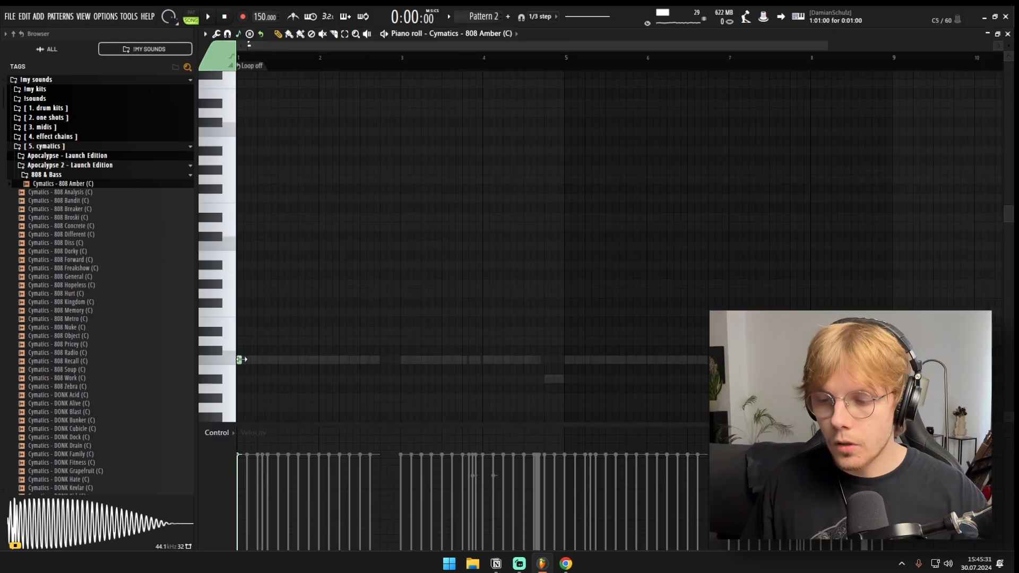
# Step: In the 808's piano roll, lay out one-bar C minor and F minor chords in bars 1 and 2 and single out their roots, C5 and F5
pyautogui.scroll(3, 219, 359)
pyautogui.moveTo(243, 359)
pyautogui.mouseDown()
pyautogui.moveTo(218, 359)
pyautogui.moveTo(164, 330)
pyautogui.mouseUp()
pyautogui.moveTo(242, 294); pyautogui.dragTo(200, 292)
pyautogui.scroll(-1, 425, 307)
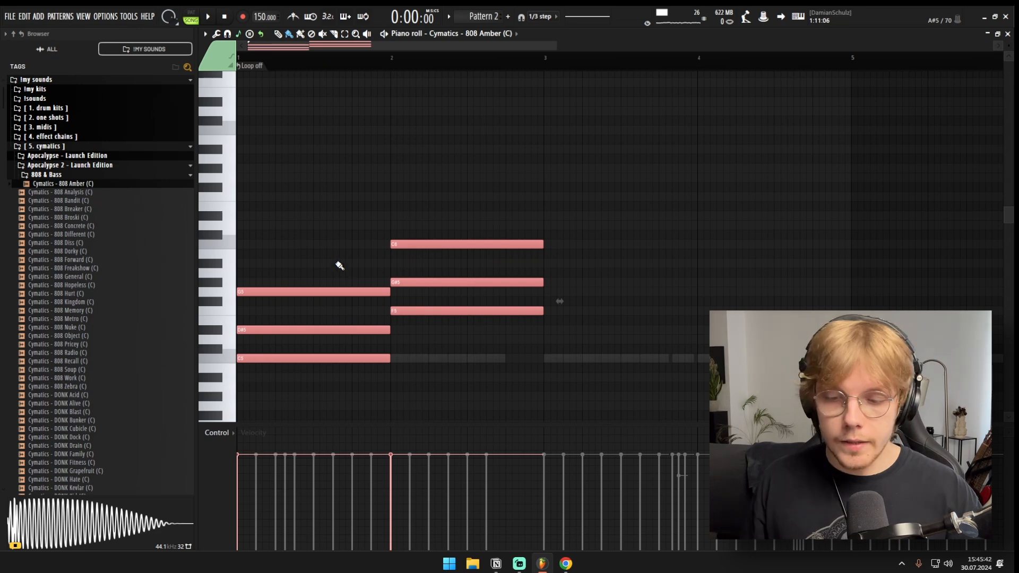
pyautogui.moveTo(384, 338); pyautogui.dragTo(410, 366)
pyautogui.moveTo(431, 301); pyautogui.dragTo(435, 334)
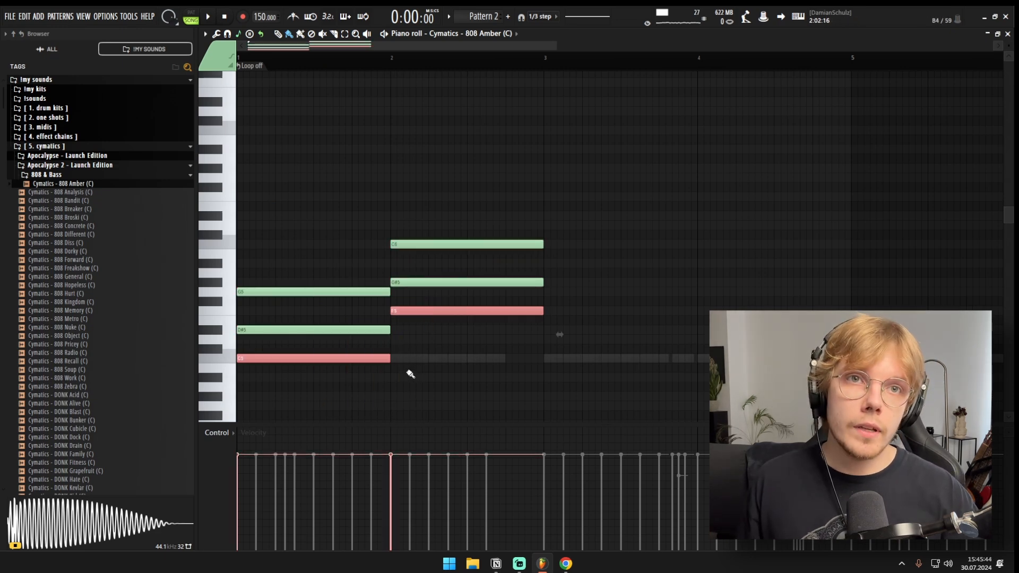
pyautogui.click(295, 358)
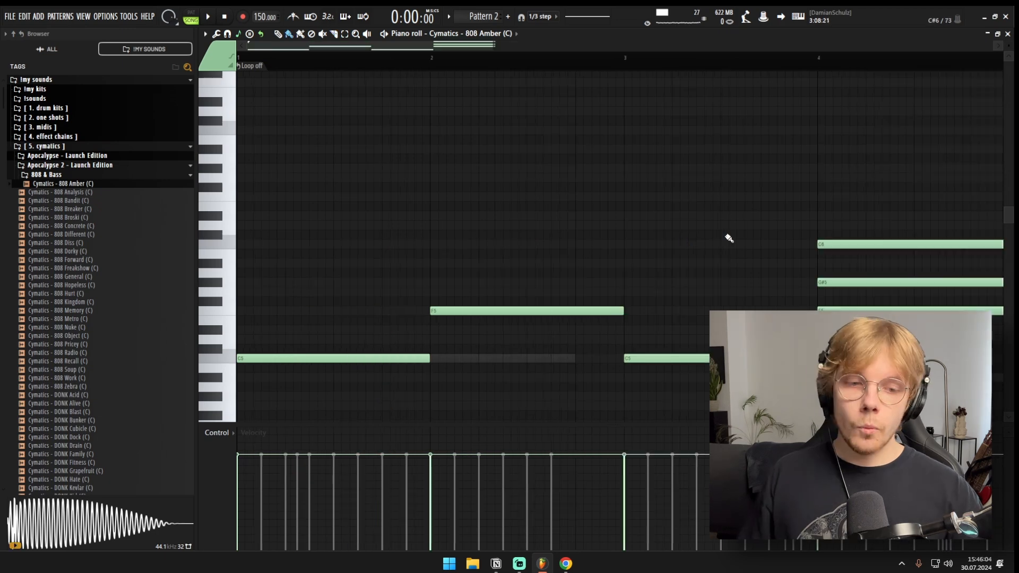
# Step: Delete all example notes from the 808's piano roll and return to the playlist
pyautogui.hotkey('ctrl', 'a')
pyautogui.press('Delete')
pyautogui.press('F5')
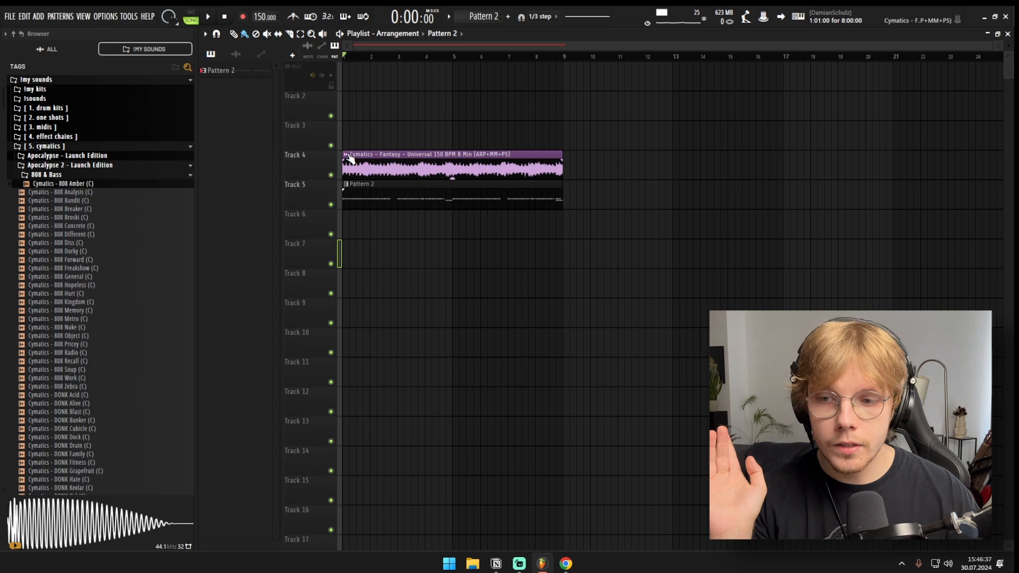
# Step: Open the Fantasy loop clip on Track 4 in Newtone with pitch-correct sample and examine its detected notes
pyautogui.rightClick(347, 156)
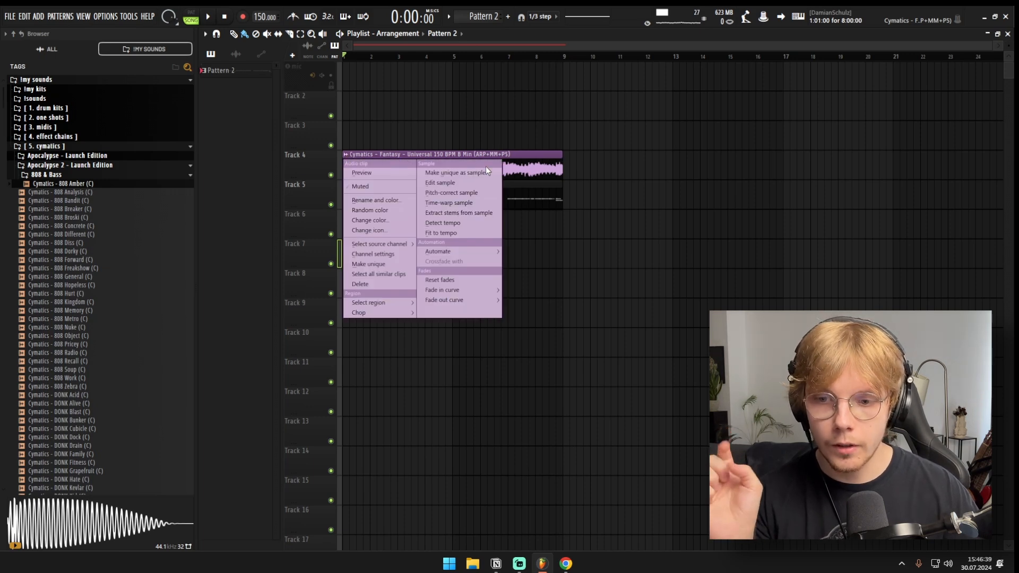
pyautogui.click(461, 192)
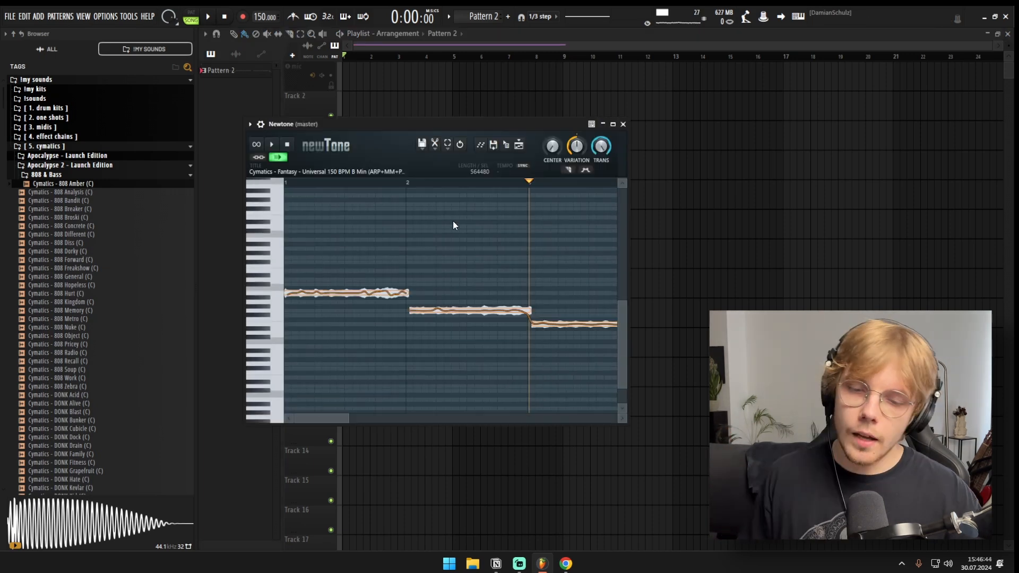
pyautogui.scroll(6, 385, 235)
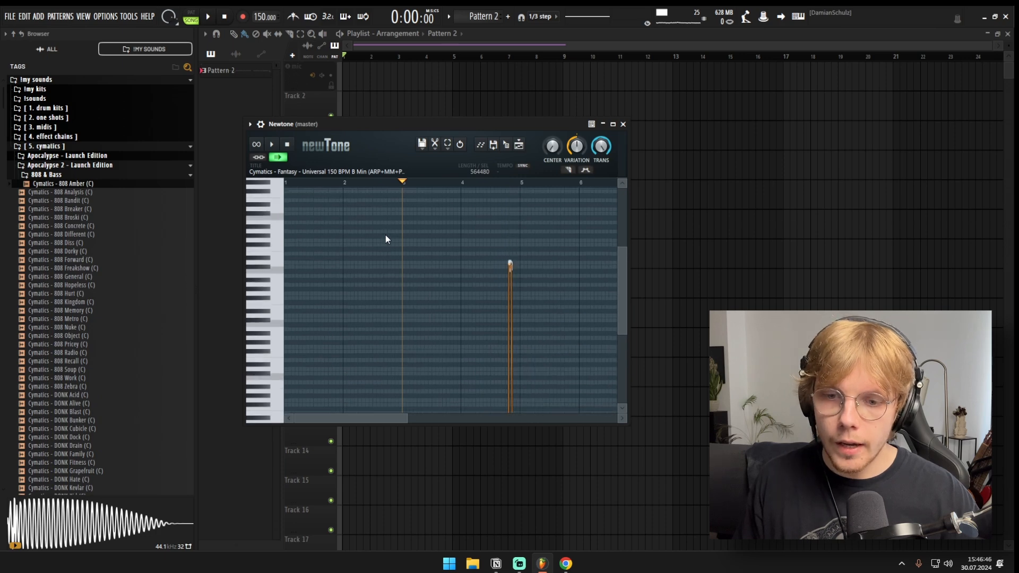
pyautogui.scroll(-6, 386, 232)
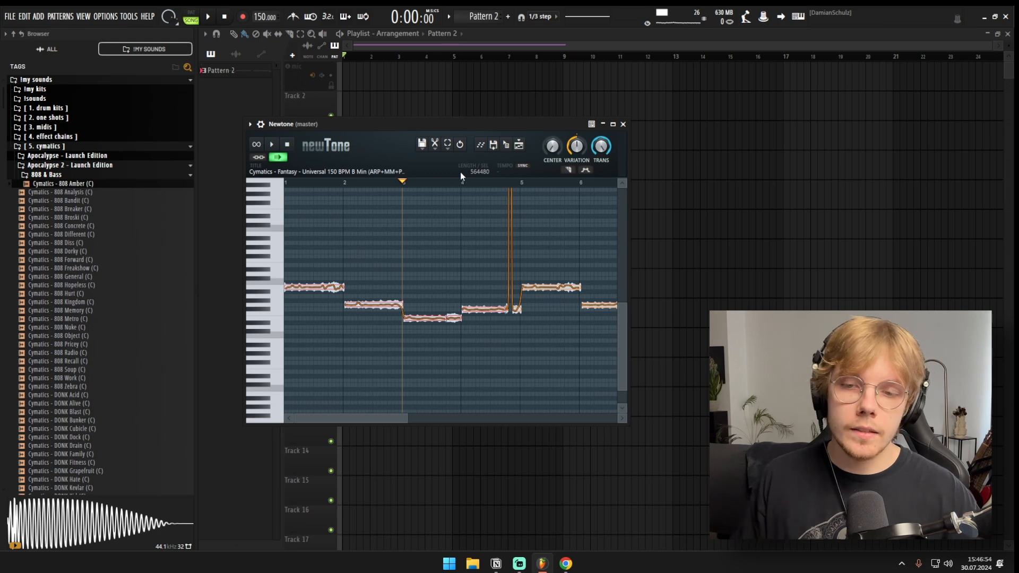
# Step: Send the loop's detected notes from Newtone to the 808 Amber channel and open that channel's piano roll
pyautogui.press('F6')
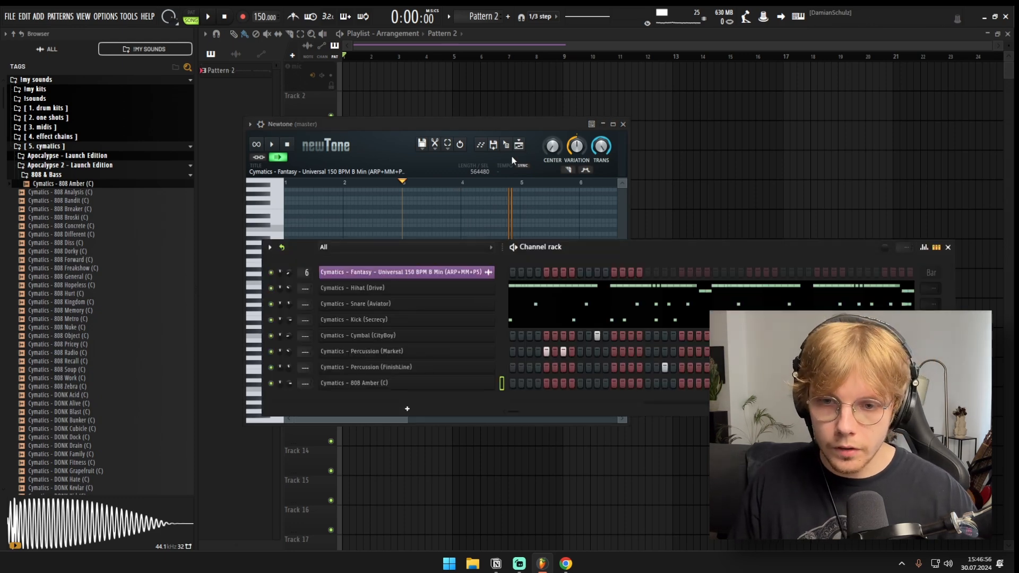
pyautogui.moveTo(584, 242); pyautogui.dragTo(670, 213)
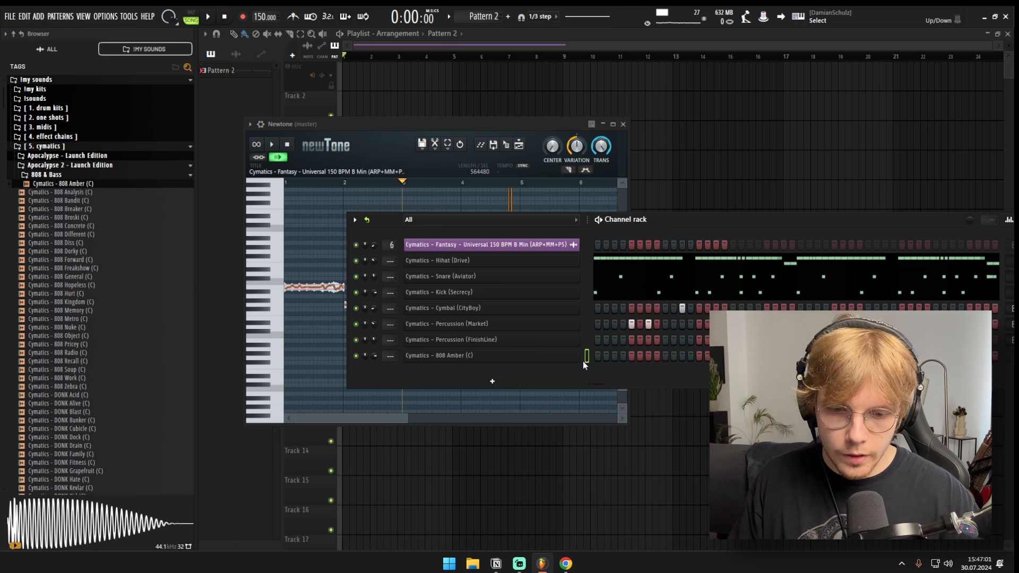
pyautogui.click(483, 152)
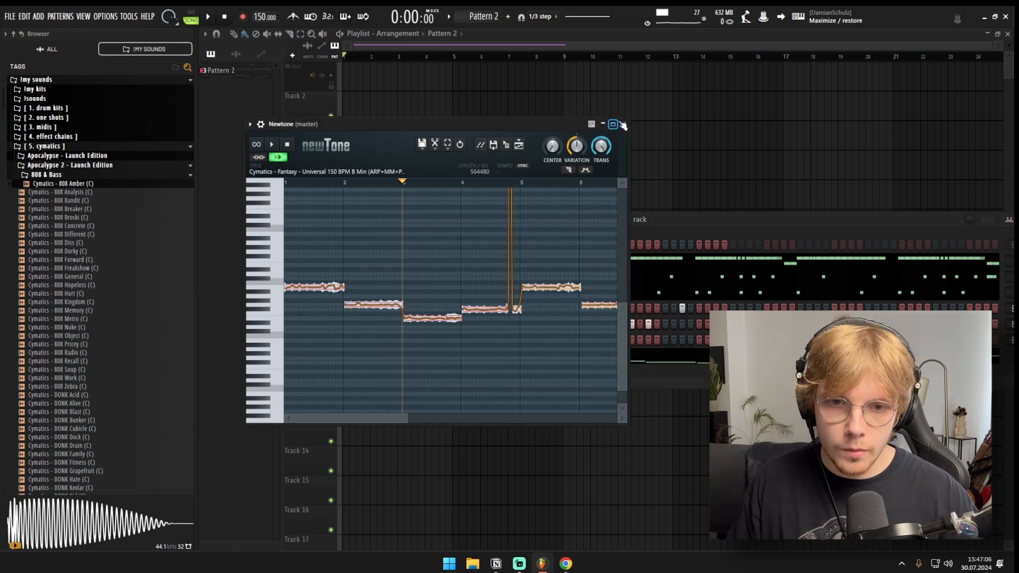
pyautogui.click(623, 123)
pyautogui.click(630, 355)
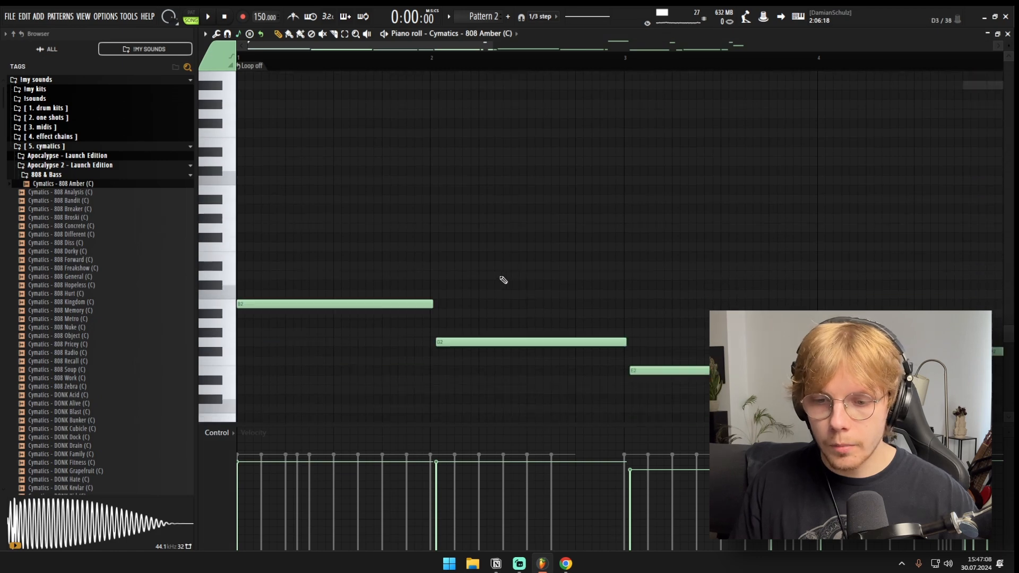
# Step: Delete the stray detected notes lying far above the bass line in the 808's piano roll
pyautogui.scroll(5, 458, 241)
pyautogui.moveTo(714, 212); pyautogui.dragTo(816, 271)
pyautogui.press('Delete')
pyautogui.scroll(-2, 775, 254)
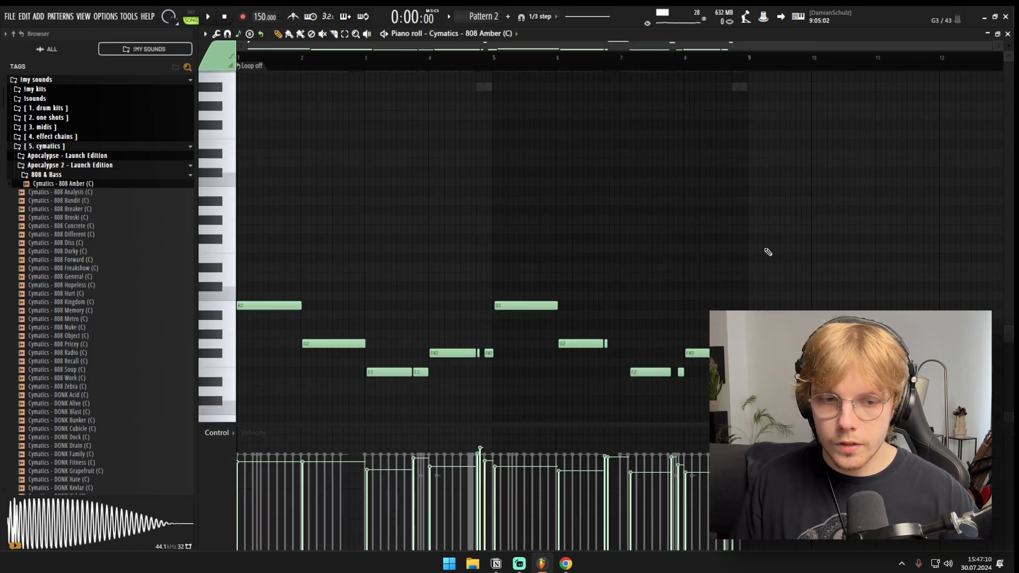
pyautogui.scroll(5, 767, 252)
pyautogui.moveTo(422, 125); pyautogui.dragTo(908, 280)
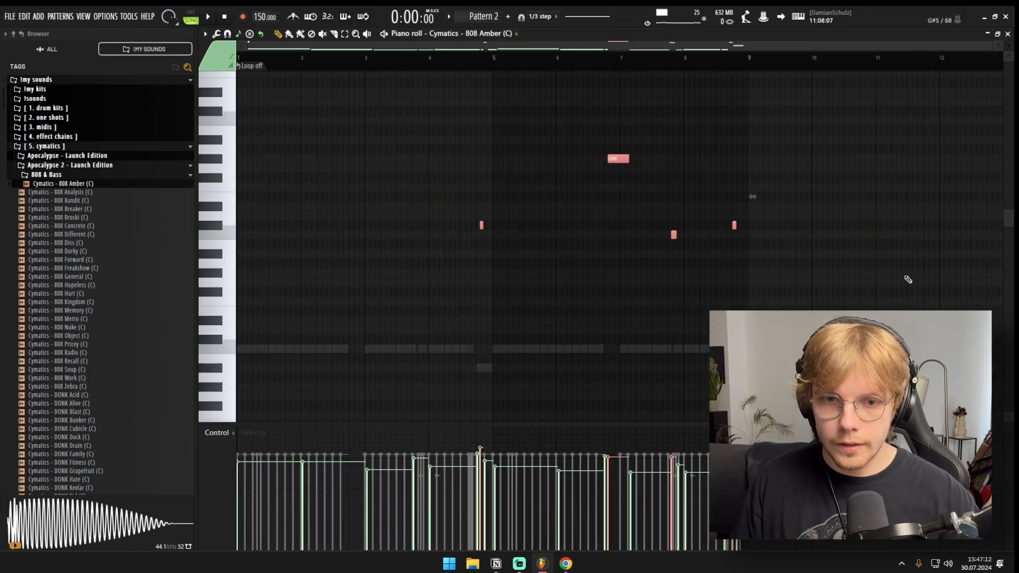
pyautogui.press('Delete')
pyautogui.scroll(-5, 796, 255)
# Step: Raise all 808 notes by octaves until the first note sits on C6, and clear the selection
pyautogui.hotkey('ctrl', 'a')
pyautogui.hotkey('ctrl', 'Up')
pyautogui.hotkey('ctrl', 'Up')
pyautogui.hotkey('ctrl', 'Up')
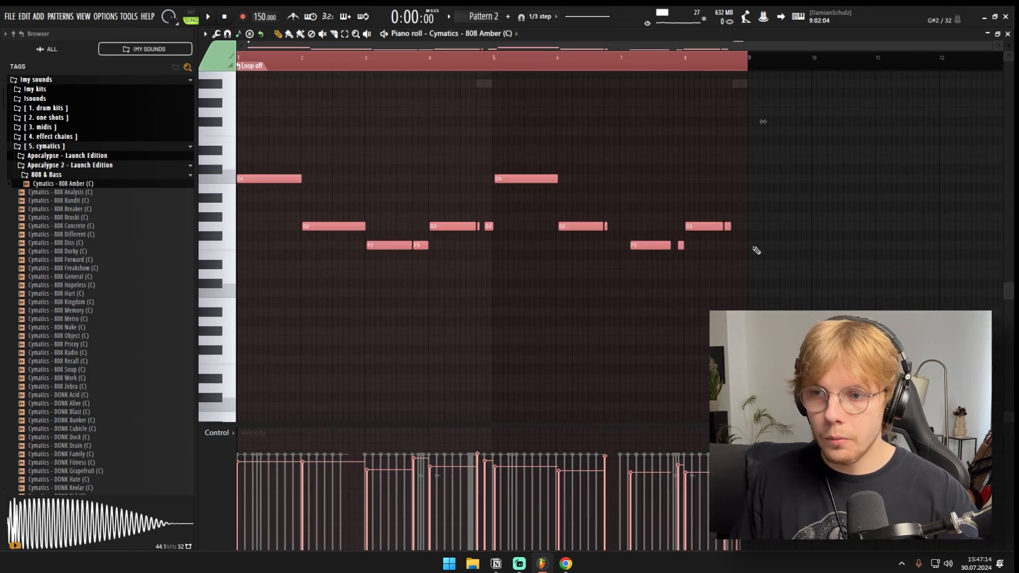
pyautogui.hotkey('ctrl', 'Down')
pyautogui.hotkey('ctrl', 'Up')
pyautogui.hotkey('ctrl', 'd')
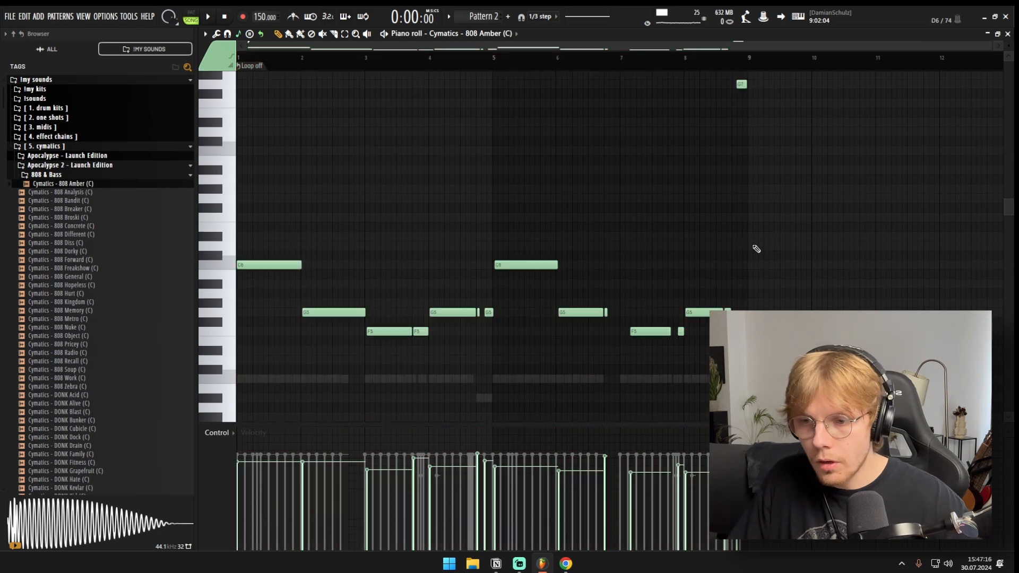
# Step: Quantize the 808 notes and extend them end to end to close the gaps in the bass line
pyautogui.scroll(-2, 372, 166)
pyautogui.scroll(-3, 249, 221)
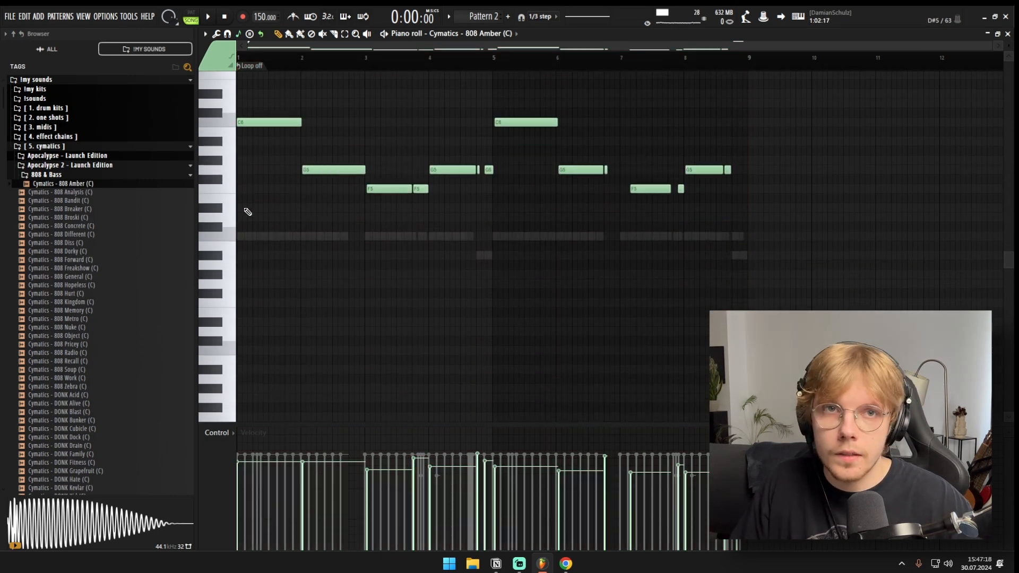
pyautogui.keyDown('ctrl'); pyautogui.scroll(3, 241, 211); pyautogui.keyUp('ctrl')
pyautogui.hotkey('alt', 'q')
pyautogui.press('Escape')
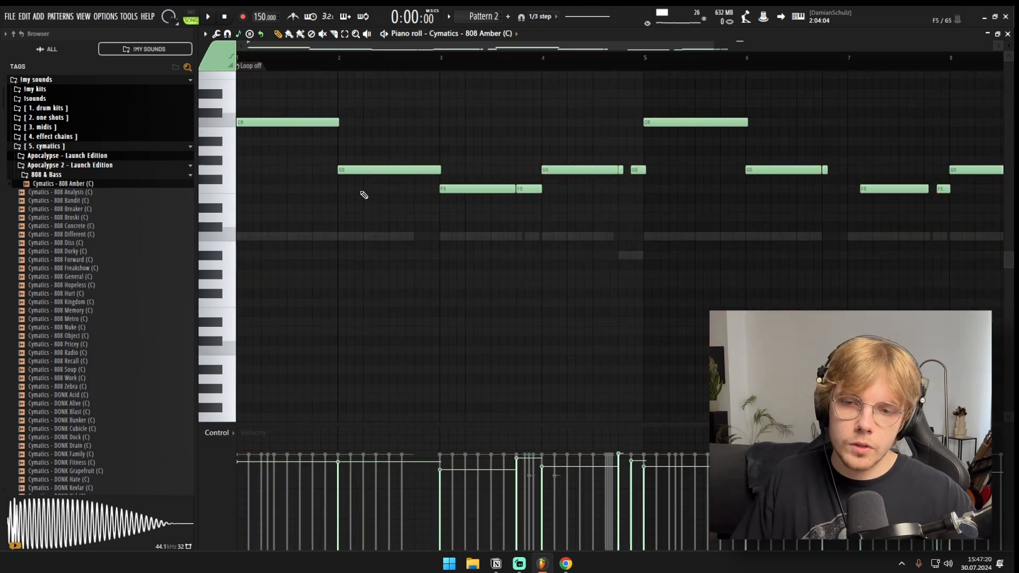
pyautogui.keyDown('ctrl'); pyautogui.scroll(-3, 471, 127); pyautogui.keyUp('ctrl')
pyautogui.scroll(9, 431, 256)
pyautogui.scroll(-5, 552, 196)
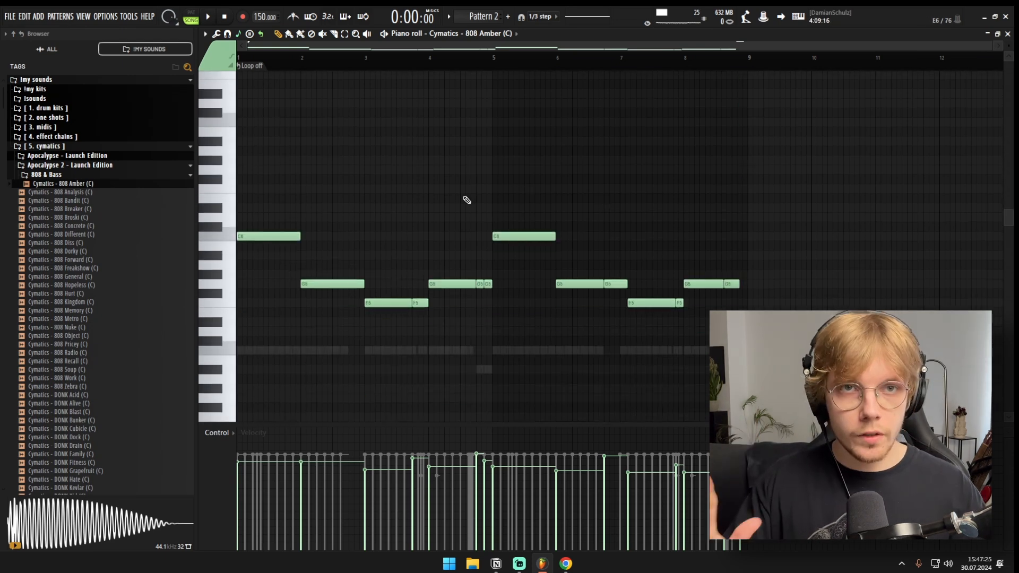
# Step: Level the 808 note velocities and lower the two C6 notes in bars 1 and 5 to C5 while auditioning the bass line
pyautogui.press('space')
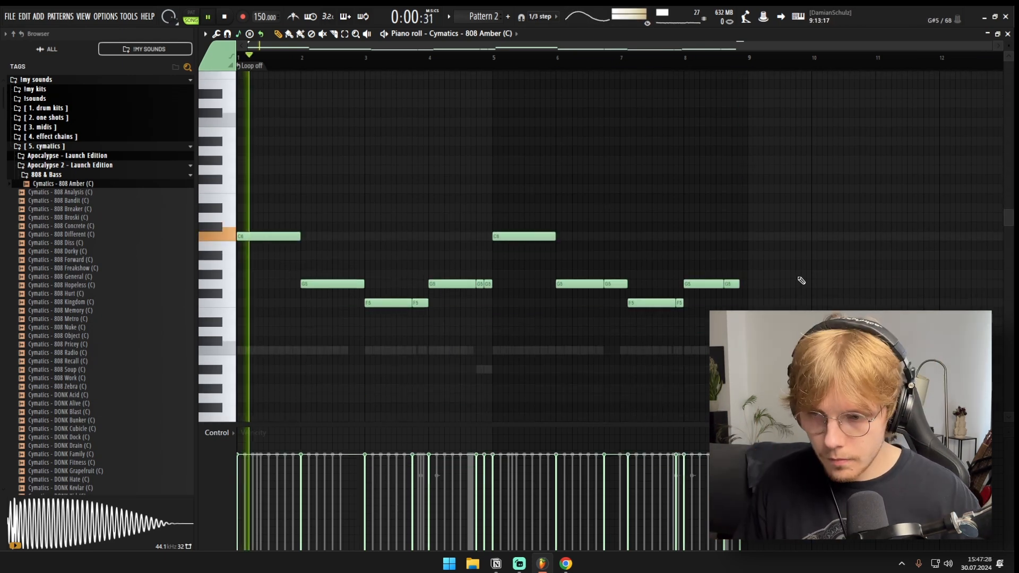
pyautogui.scroll(-3, 630, 296)
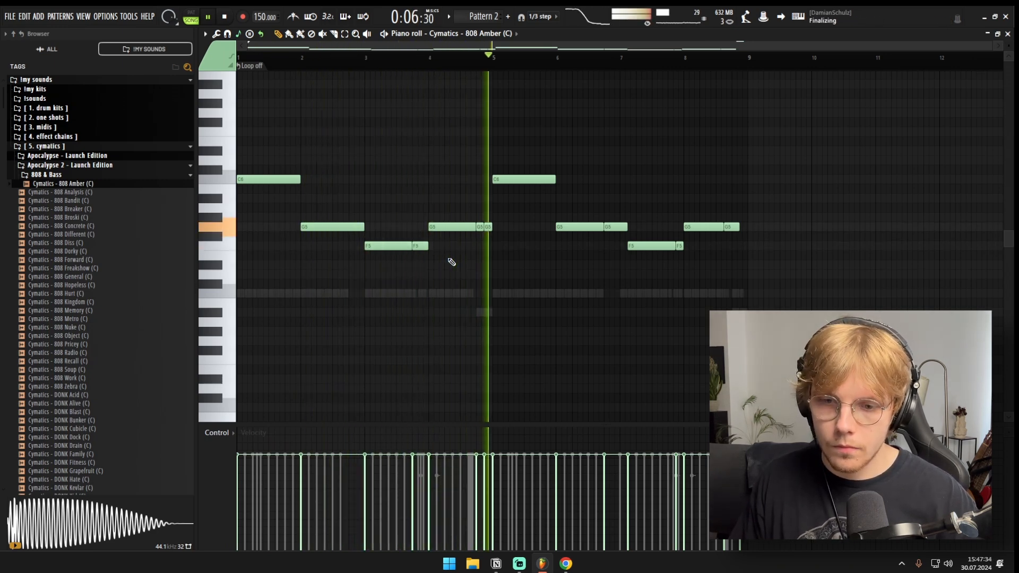
pyautogui.moveTo(714, 130); pyautogui.dragTo(278, 189)
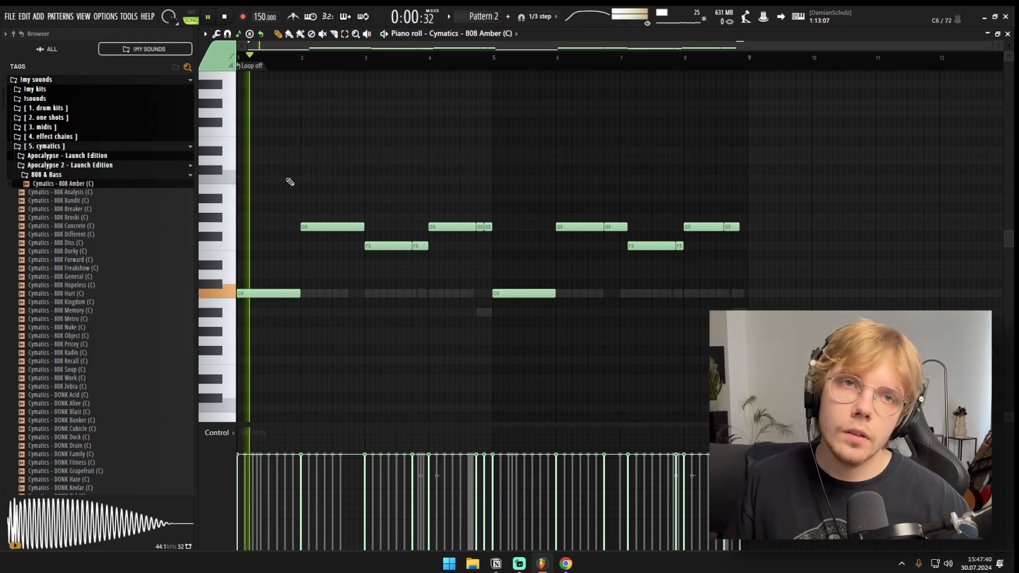
pyautogui.press('space')
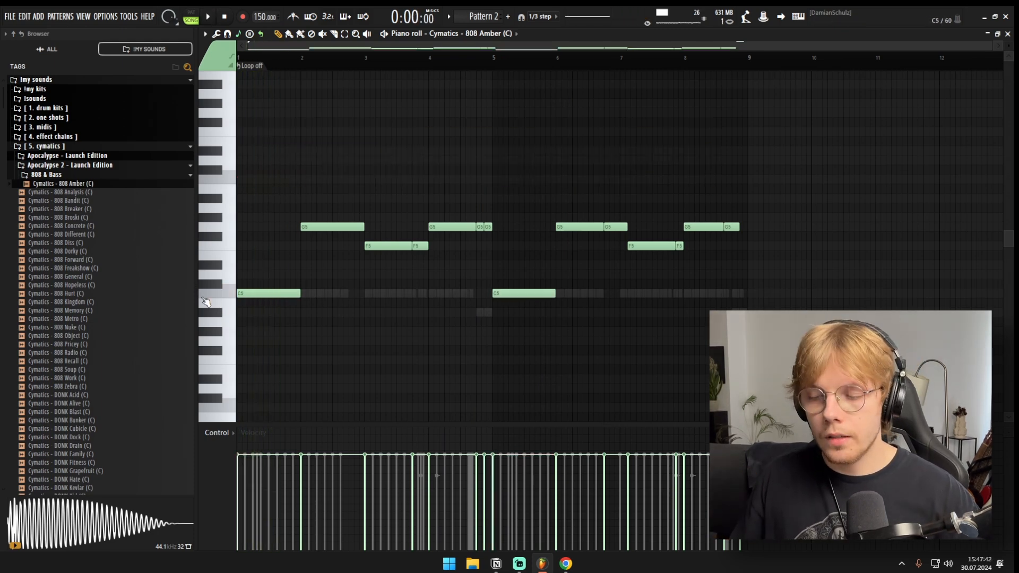
# Step: Slice the first C5 note in bar 1 and the short F5 note at the end of bar 3, auditioning the pattern
pyautogui.scroll(3, 202, 302)
pyautogui.scroll(1, 219, 310)
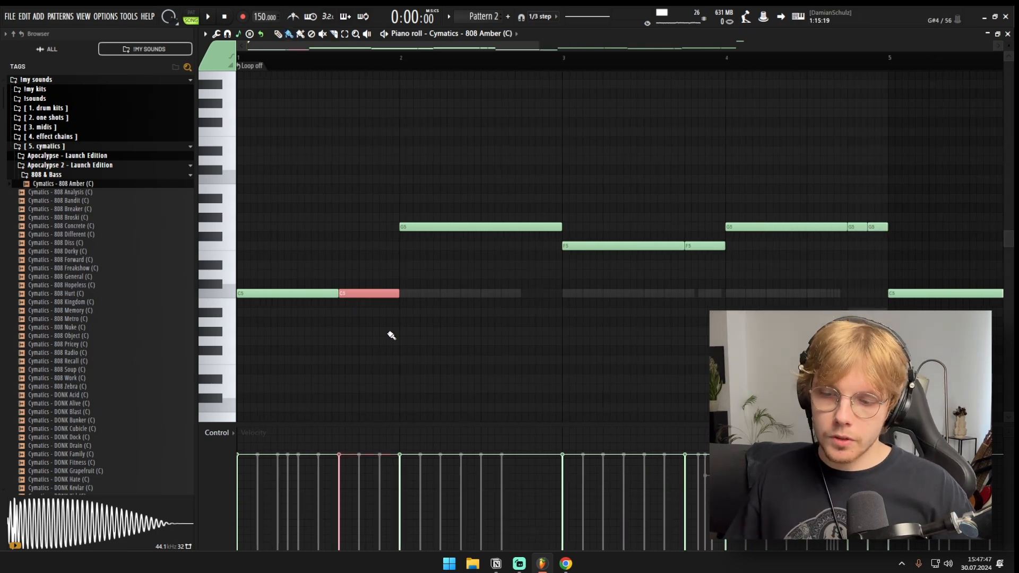
pyautogui.press('space')
pyautogui.scroll(-2, 386, 323)
pyautogui.press('d')
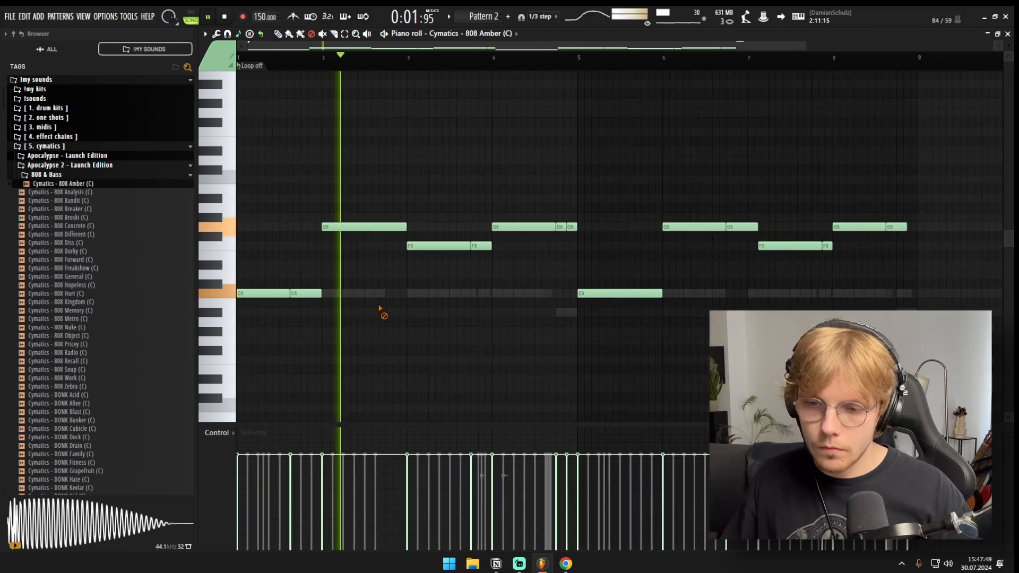
pyautogui.press('c')
pyautogui.scroll(2, 494, 266)
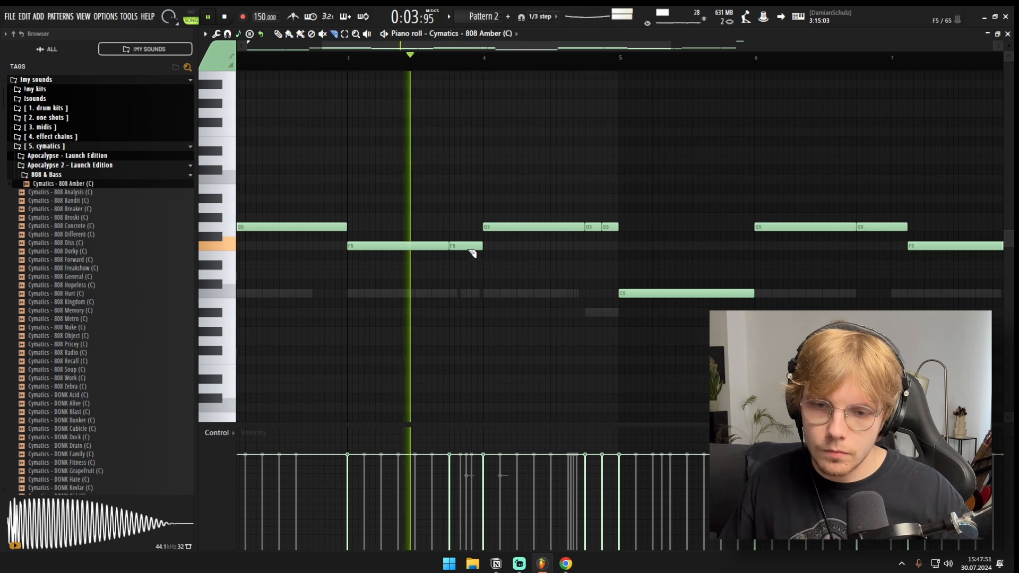
pyautogui.moveTo(473, 253)
pyautogui.mouseDown()
pyautogui.moveTo(480, 278)
pyautogui.moveTo(478, 263)
pyautogui.mouseUp()
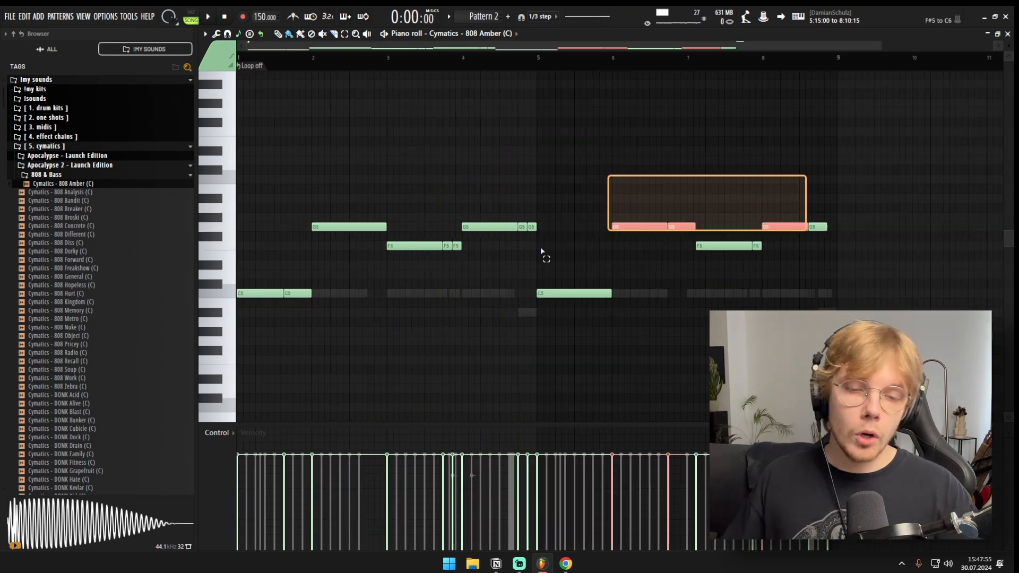
pyautogui.moveTo(541, 251); pyautogui.dragTo(54, 319)
pyautogui.keyDown('ctrl'); pyautogui.click(364, 125); pyautogui.keyUp('ctrl')
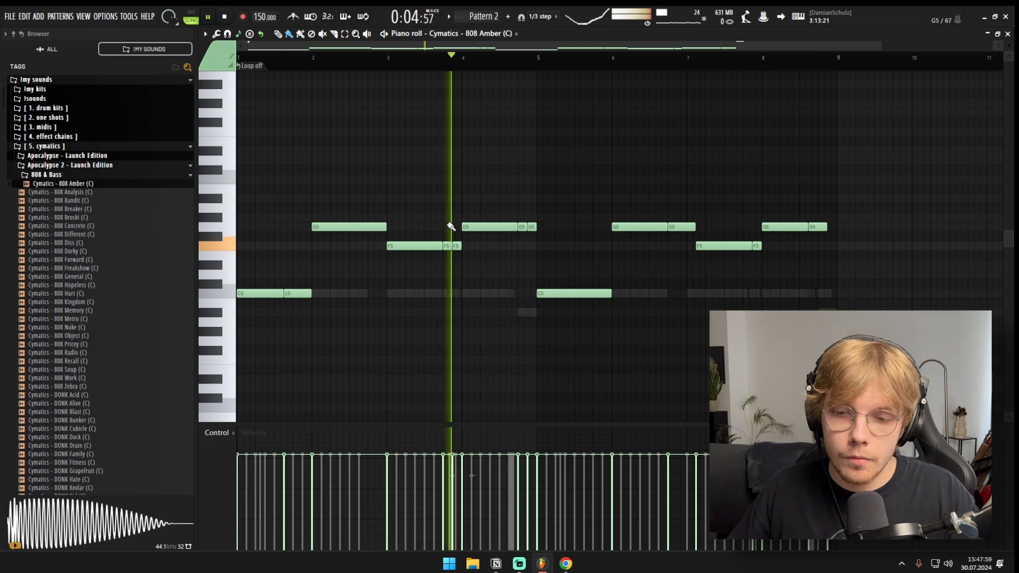
pyautogui.press('space')
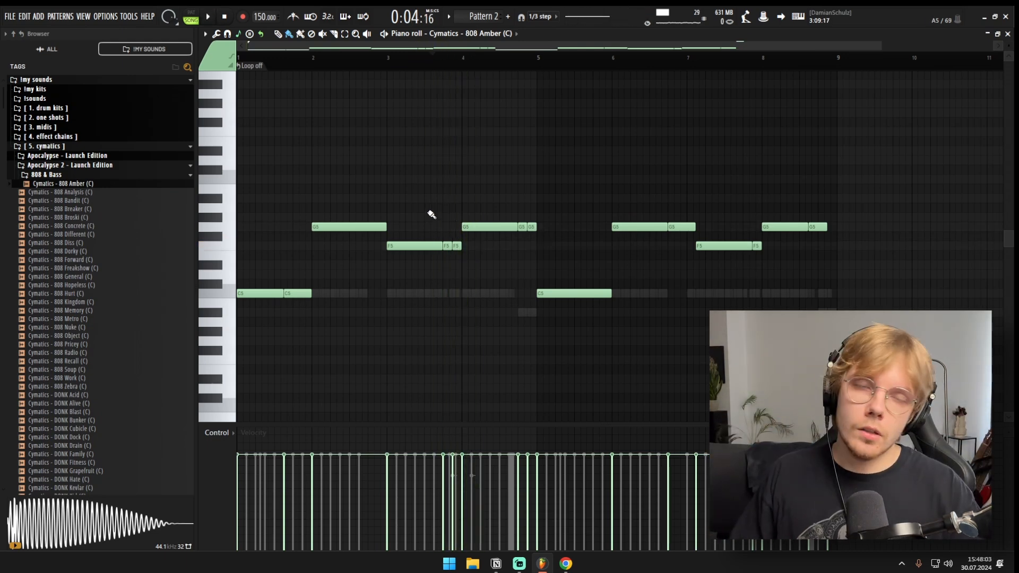
# Step: Set the 808 Amber channel to cut itself so overlapping bass notes stop each other
pyautogui.press('F6')
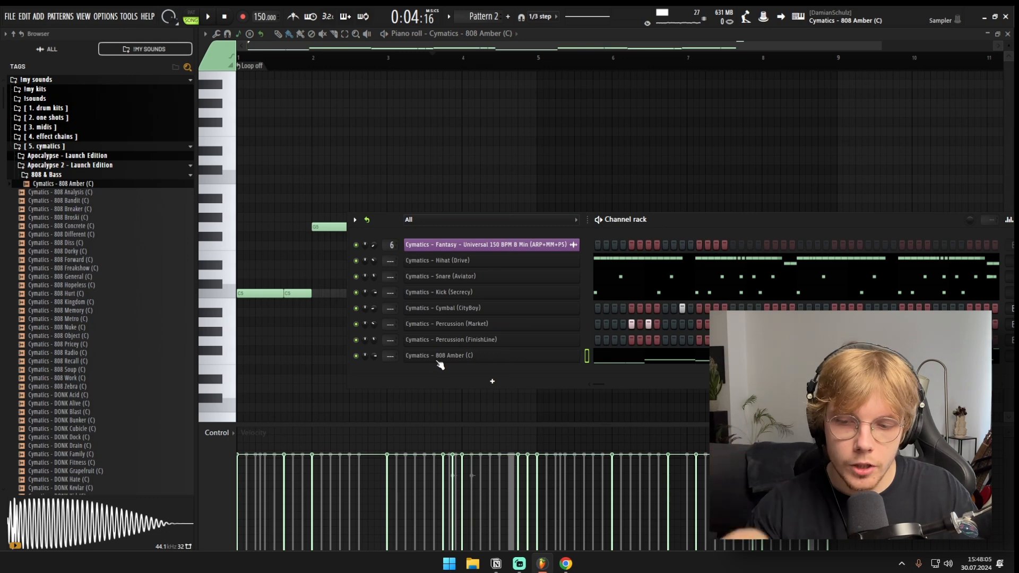
pyautogui.rightClick(579, 356)
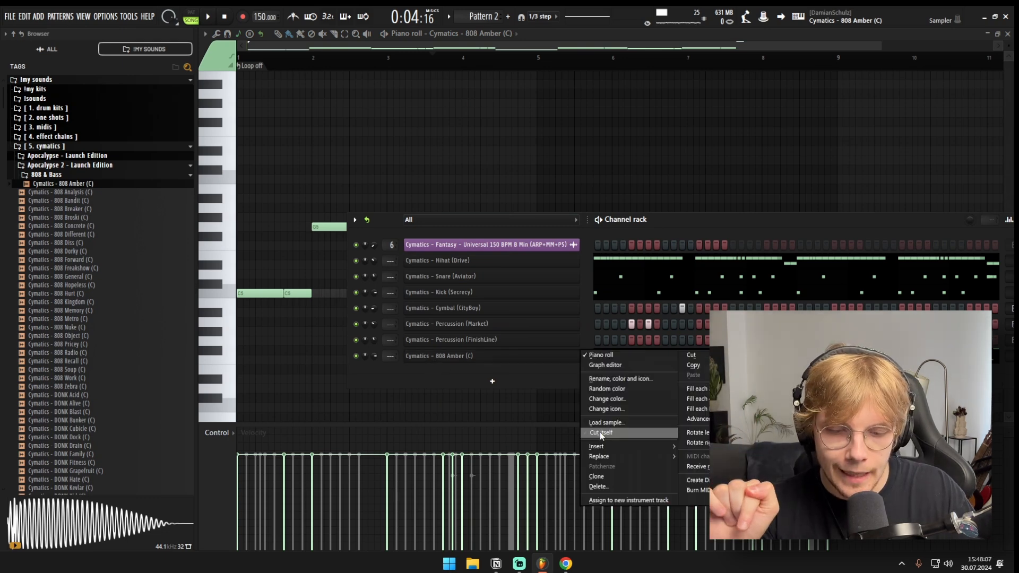
pyautogui.click(601, 432)
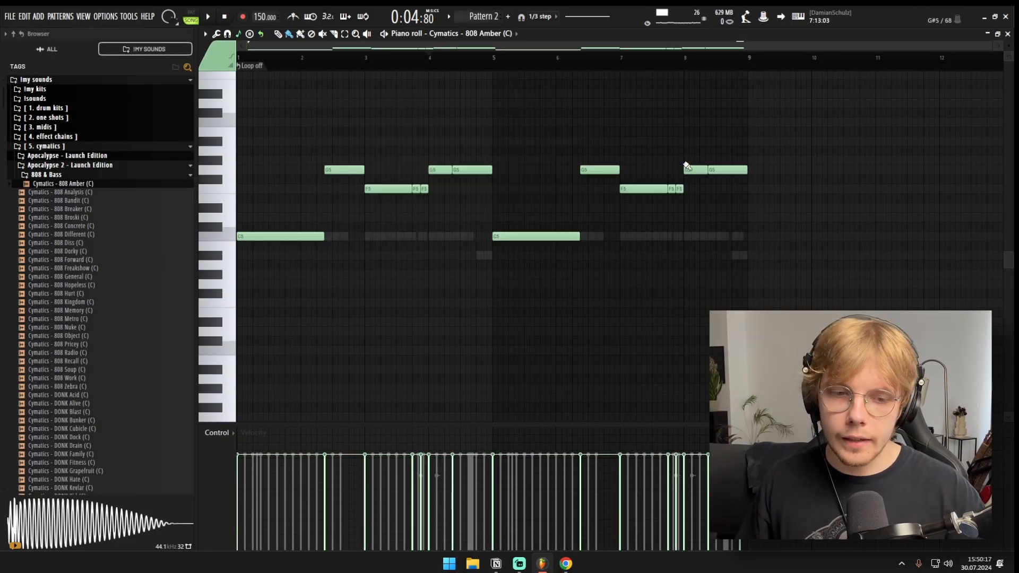
# Step: Slice the last G5 note in the final beat of bar 8 and lower its end piece one octave to G4
pyautogui.scroll(4, 779, 255)
pyautogui.press('c')
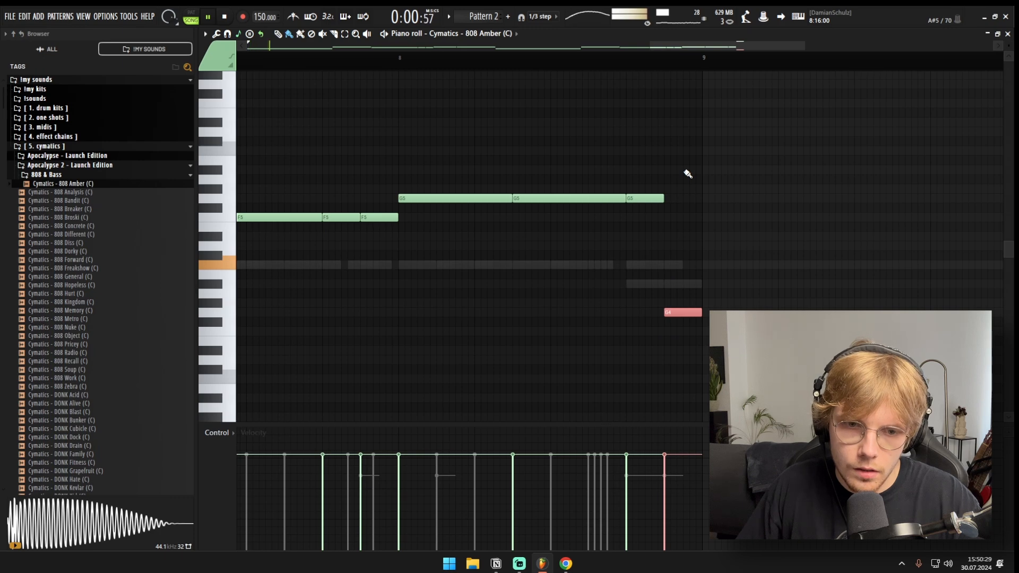
pyautogui.scroll(8, 699, 173)
pyautogui.scroll(-3, 685, 144)
pyautogui.scroll(3, 680, 159)
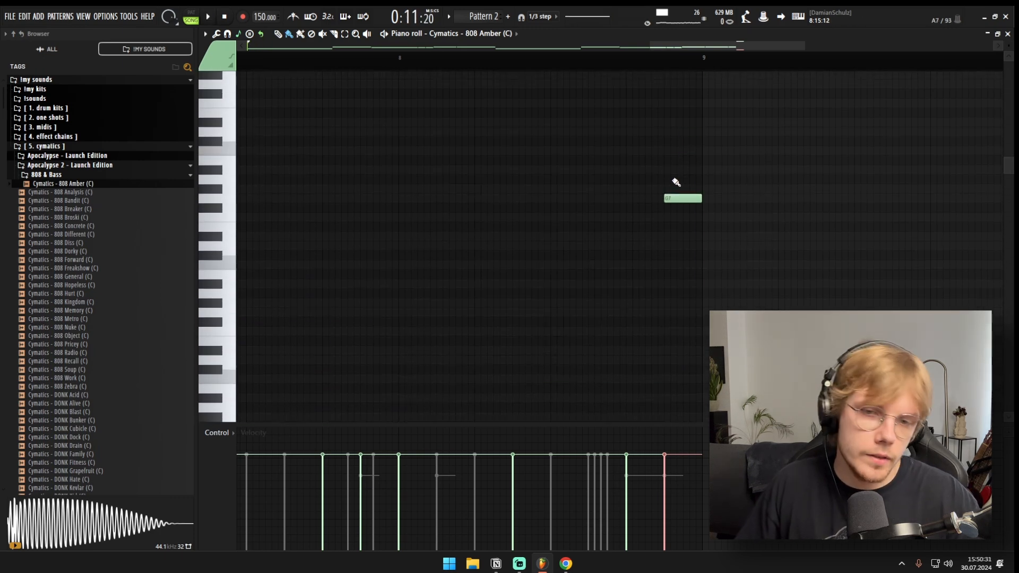
pyautogui.scroll(-4, 671, 176)
pyautogui.scroll(-5, 677, 194)
pyautogui.scroll(4, 655, 329)
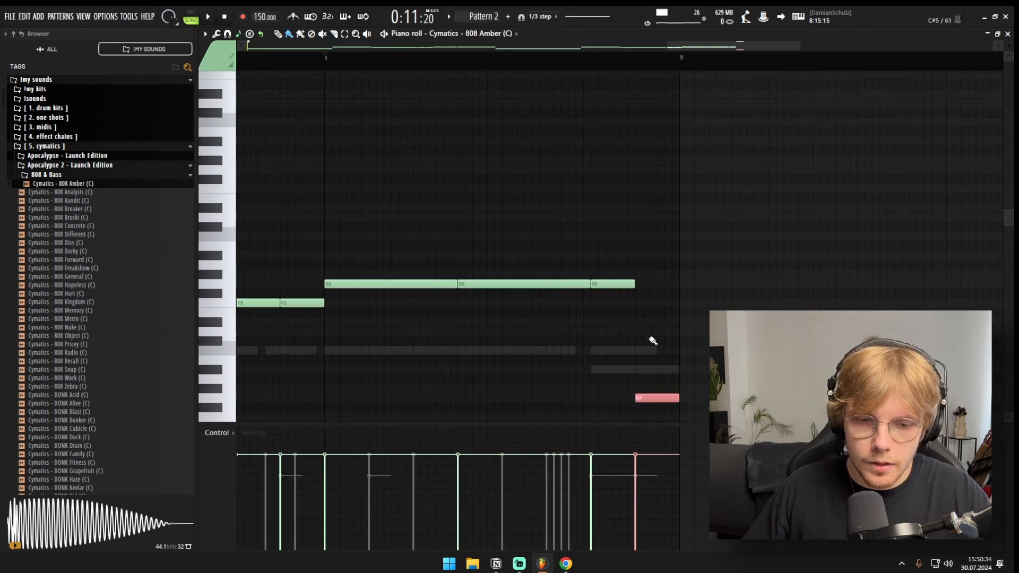
# Step: Try the last 808 note of bar 8 two octaves higher at G6 and bring it back down by octaves
pyautogui.scroll(5, 696, 283)
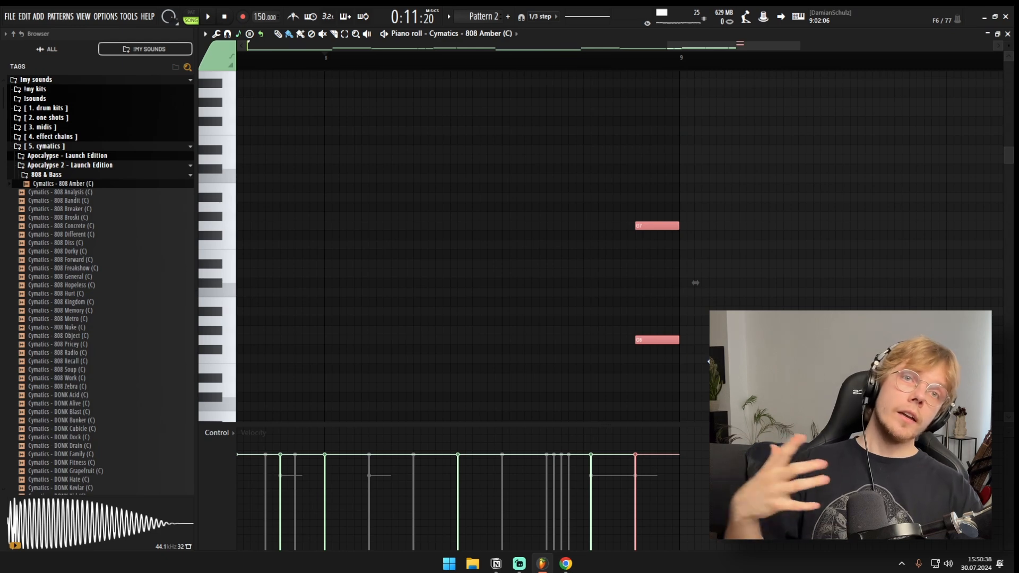
pyautogui.moveTo(595, 186); pyautogui.dragTo(696, 308)
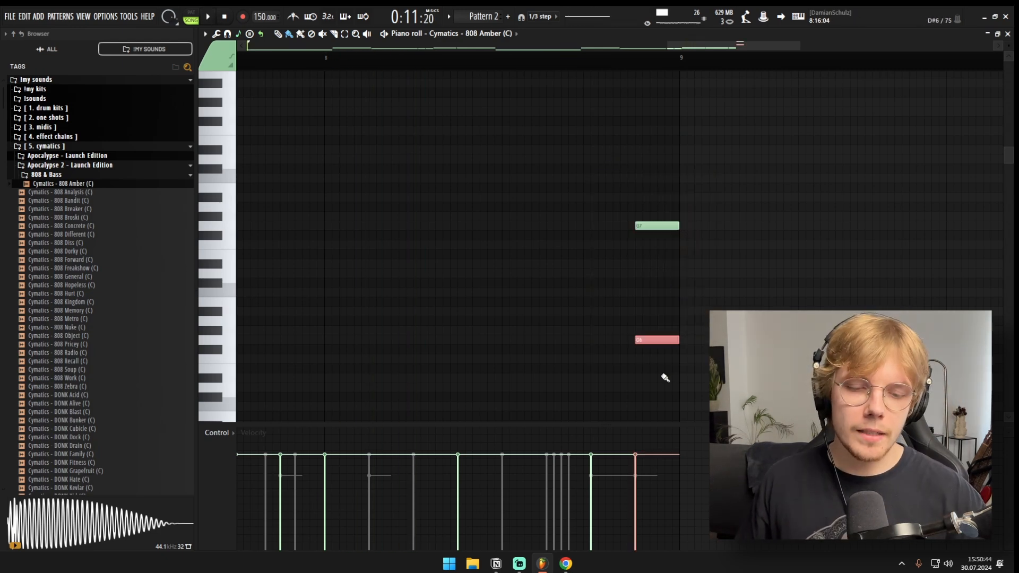
pyautogui.hotkey('ctrl', 'Down')
pyautogui.hotkey('ctrl', 'Down')
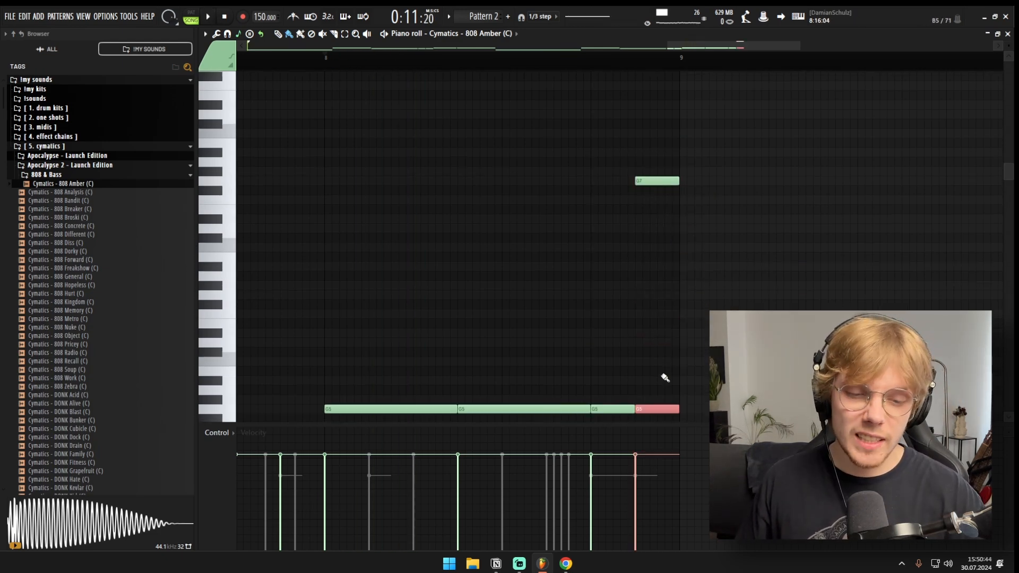
# Step: Play the pattern, save the project, and balance the channel volumes in the channel rack by ear
pyautogui.press('space')
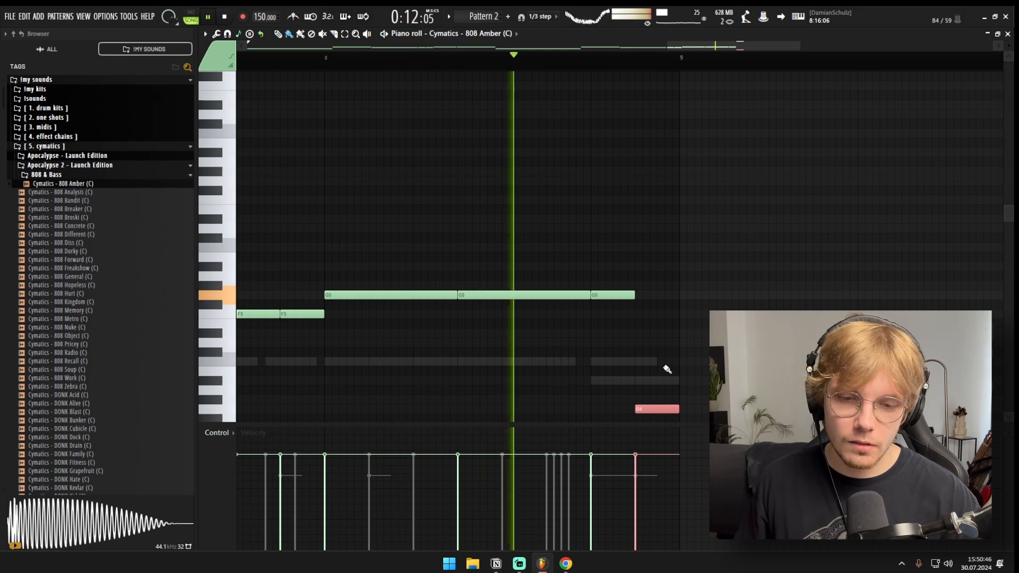
pyautogui.hotkey('ctrl', 's')
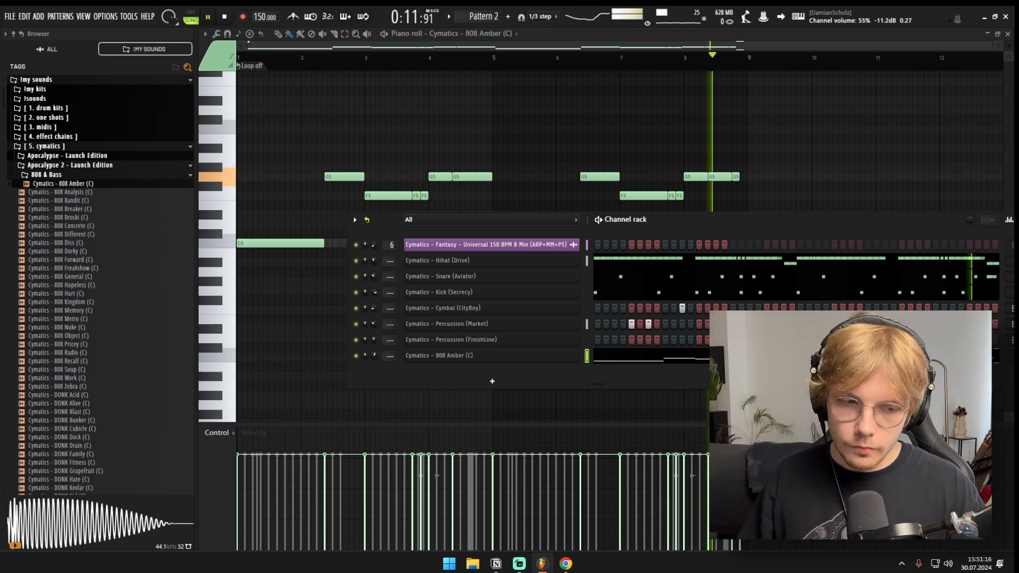
pyautogui.press('space')
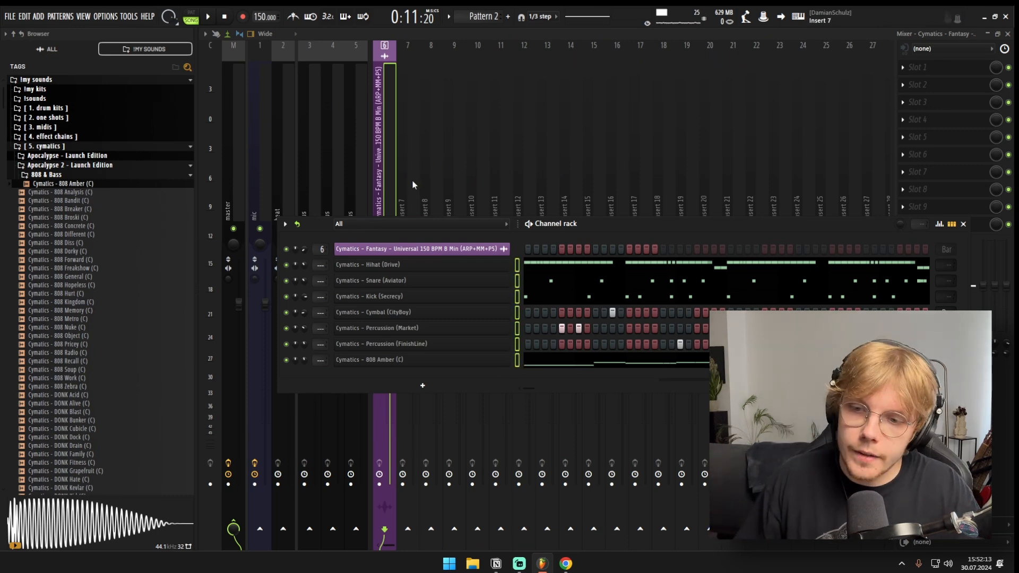
# Step: Route the selected channels from Hihat (Drive) to 808 Amber to consecutive mixer tracks starting at Insert 7, and play the pattern
pyautogui.click(413, 159)
pyautogui.rightClick(417, 159)
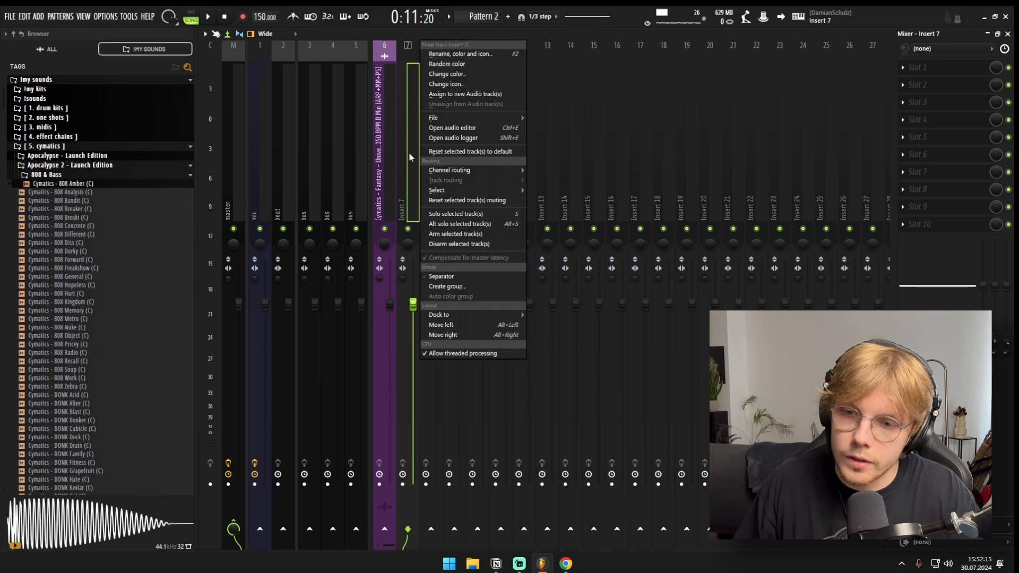
pyautogui.moveTo(470, 169)
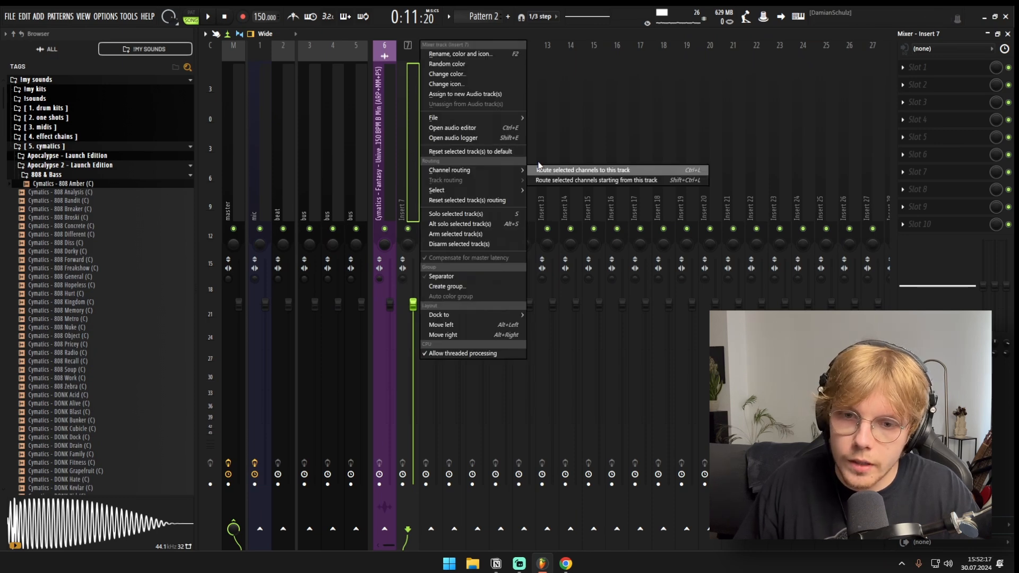
pyautogui.click(609, 180)
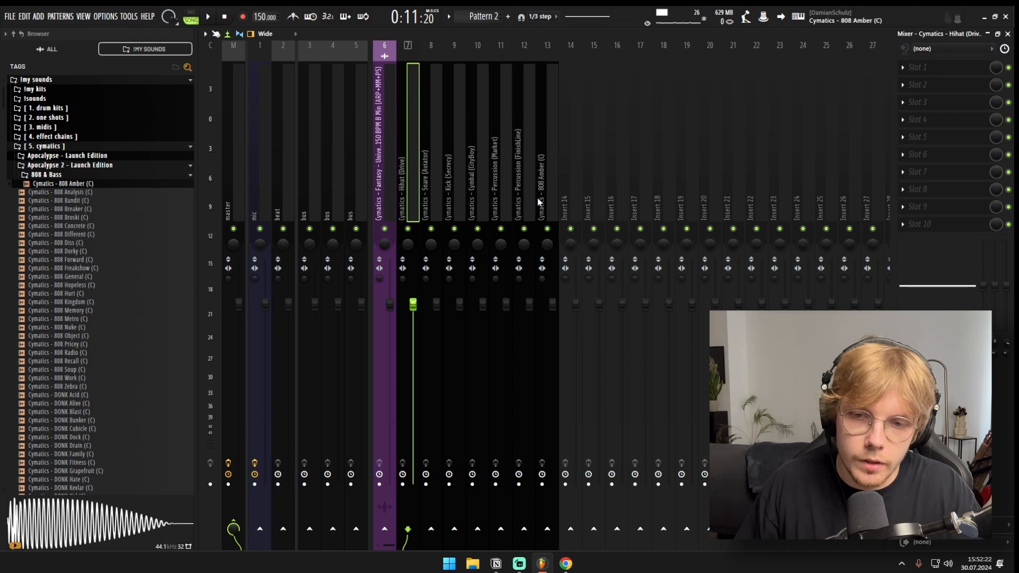
pyautogui.click(389, 195)
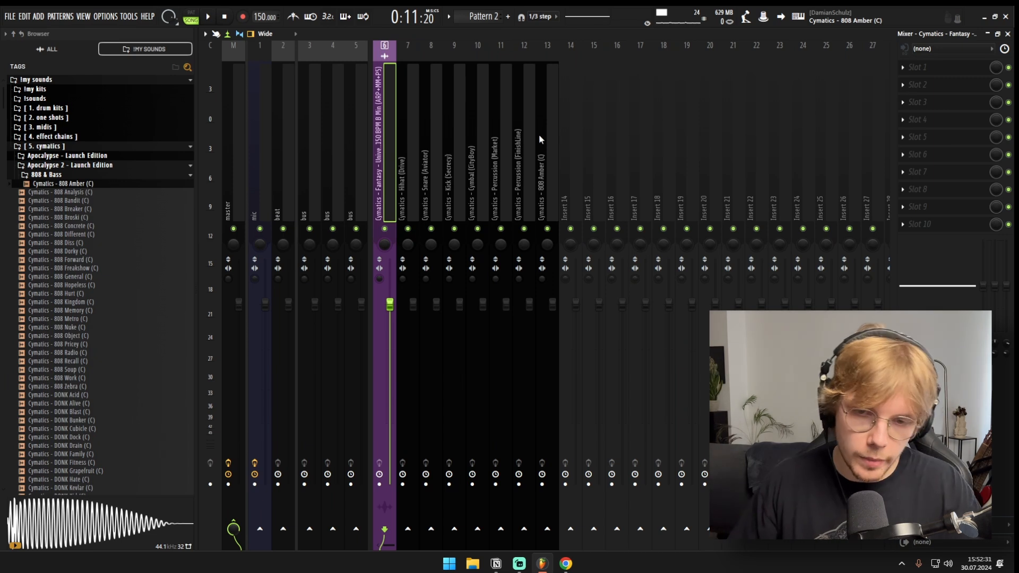
pyautogui.press('space')
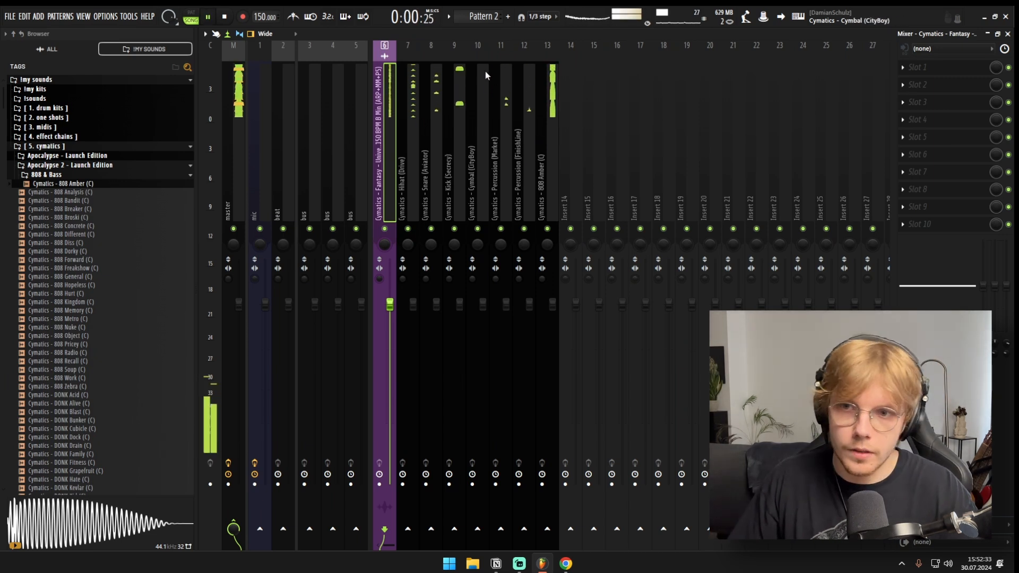
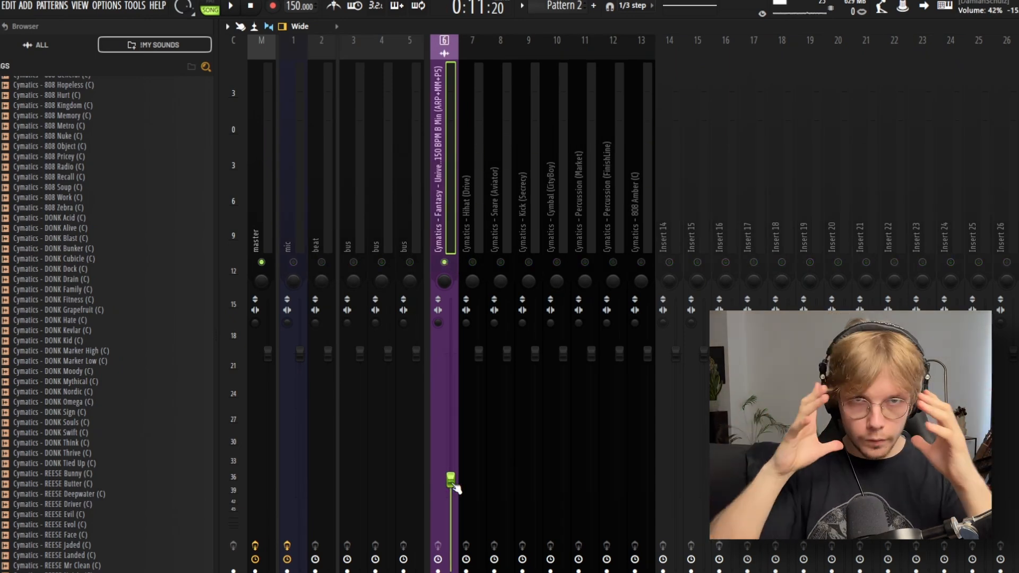
# Step: Lower the Fantasy loop's mixer level to about 30% and unmute the 808 Amber track, balancing it at about 68% during playback
pyautogui.press('space')
pyautogui.moveTo(452, 481)
pyautogui.mouseDown()
pyautogui.moveTo(452, 544)
pyautogui.moveTo(452, 499)
pyautogui.mouseUp()
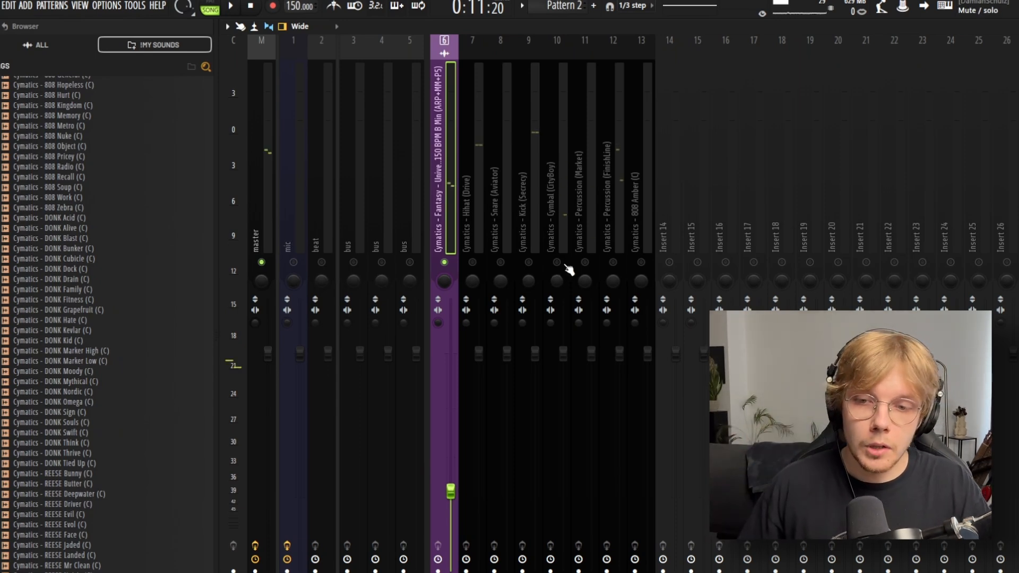
pyautogui.click(646, 262)
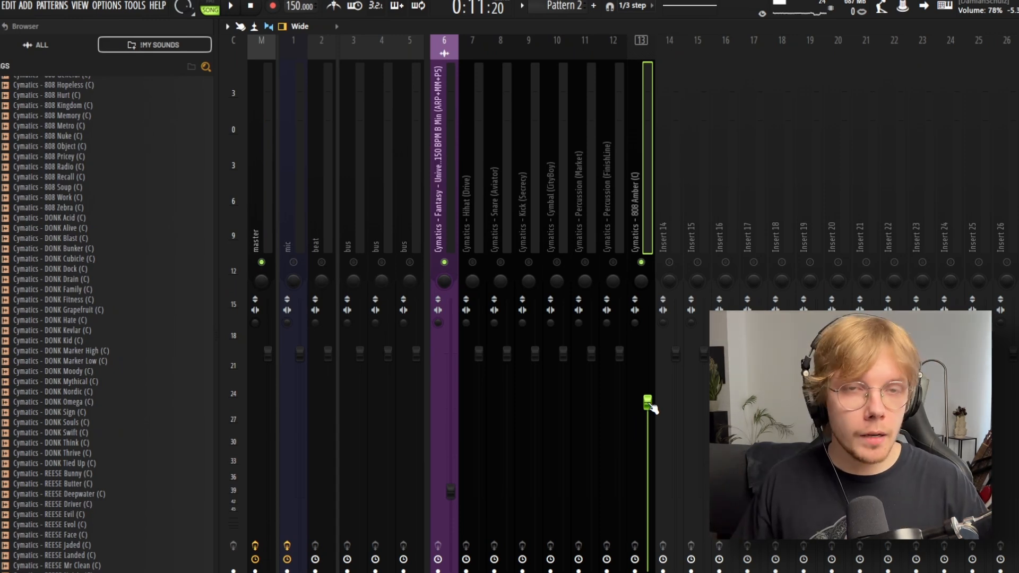
pyautogui.press('space')
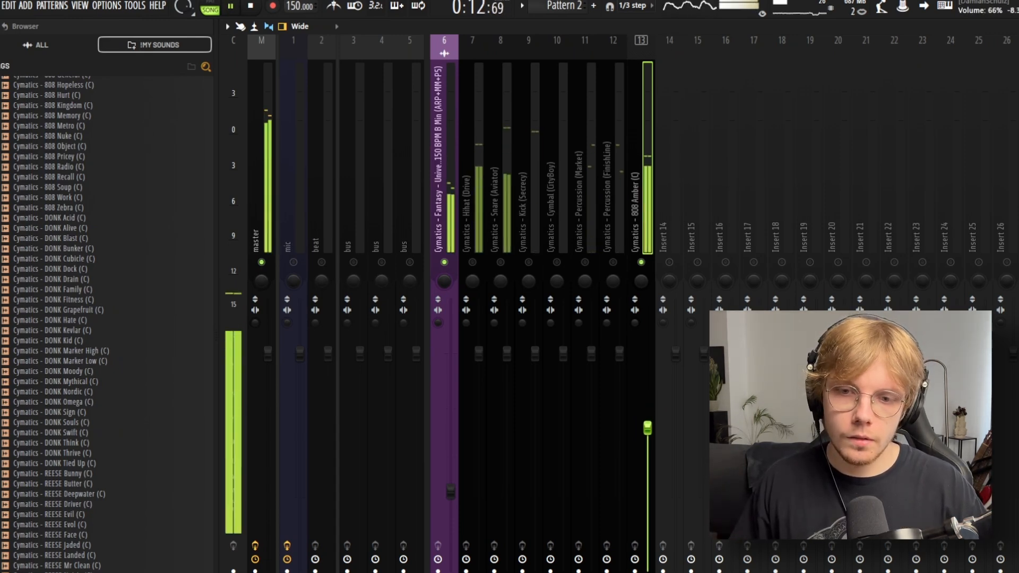
pyautogui.moveTo(647, 428); pyautogui.dragTo(648, 424)
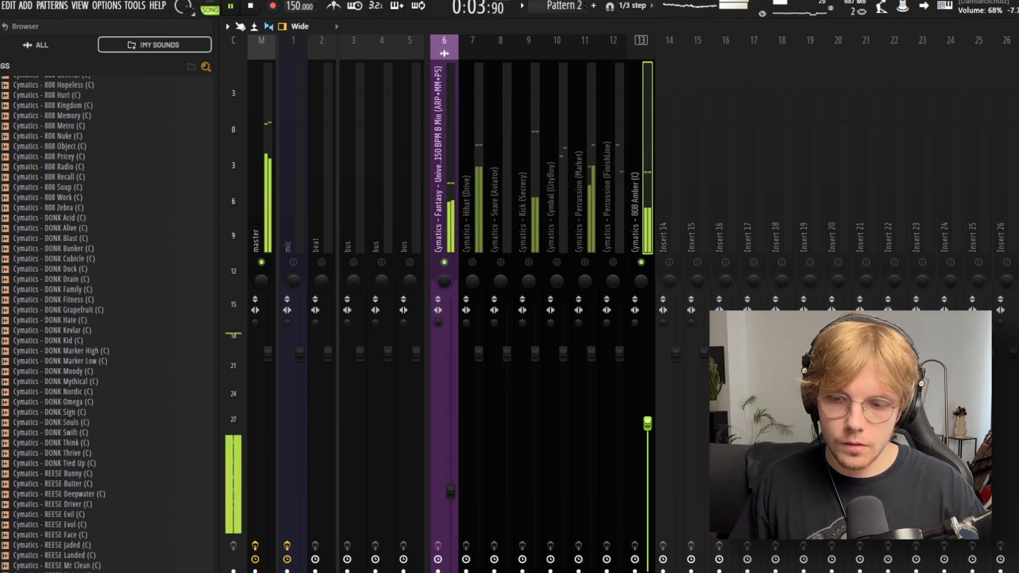
pyautogui.moveTo(451, 492); pyautogui.dragTo(451, 498)
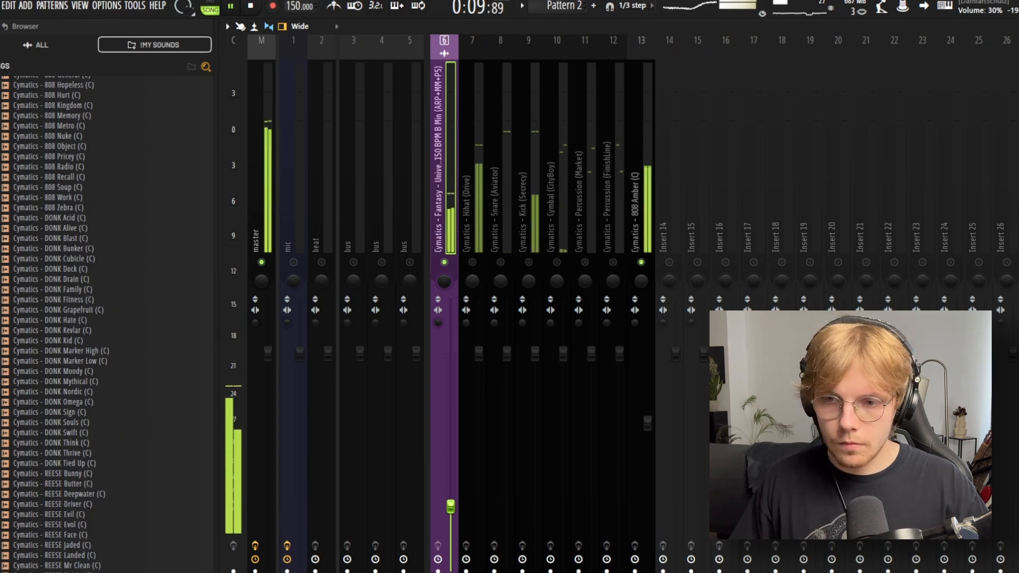
pyautogui.press('space')
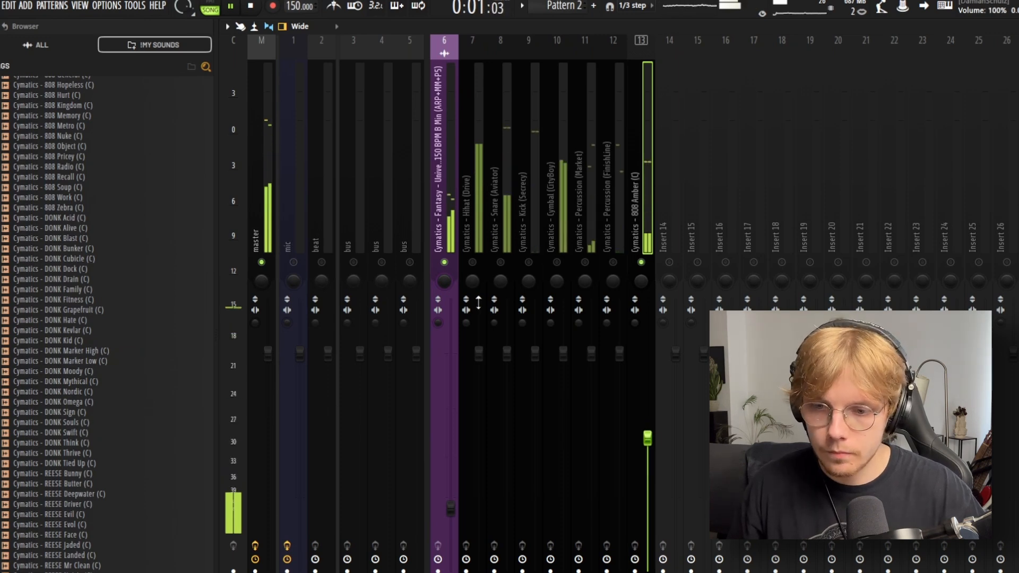
# Step: Unmute the Hihat (Drive) and Snare (Aviator) mixer tracks and lower their levels, with the snare at about 69%
pyautogui.click(476, 240)
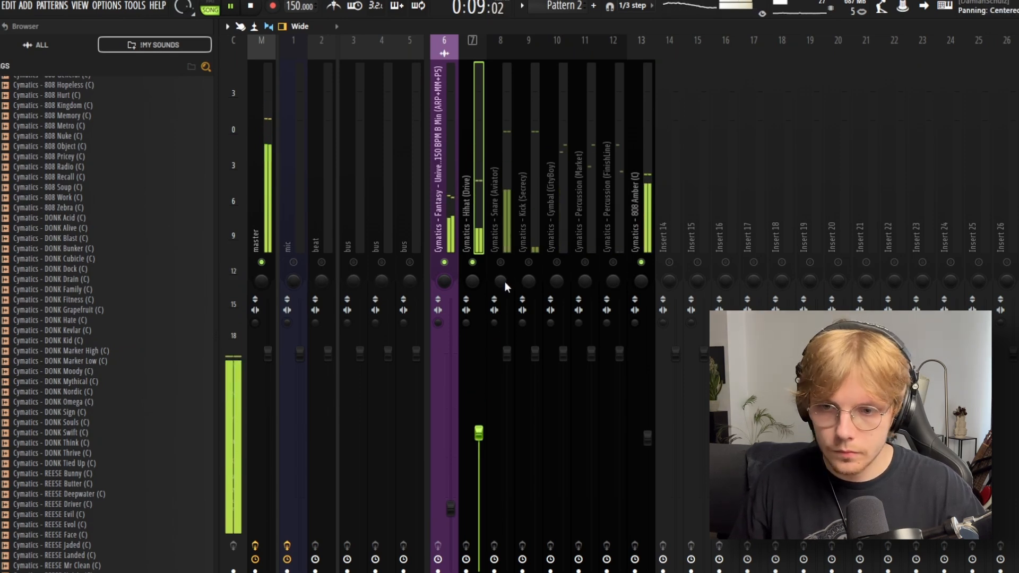
pyautogui.click(489, 233)
pyautogui.moveTo(507, 353); pyautogui.dragTo(508, 422)
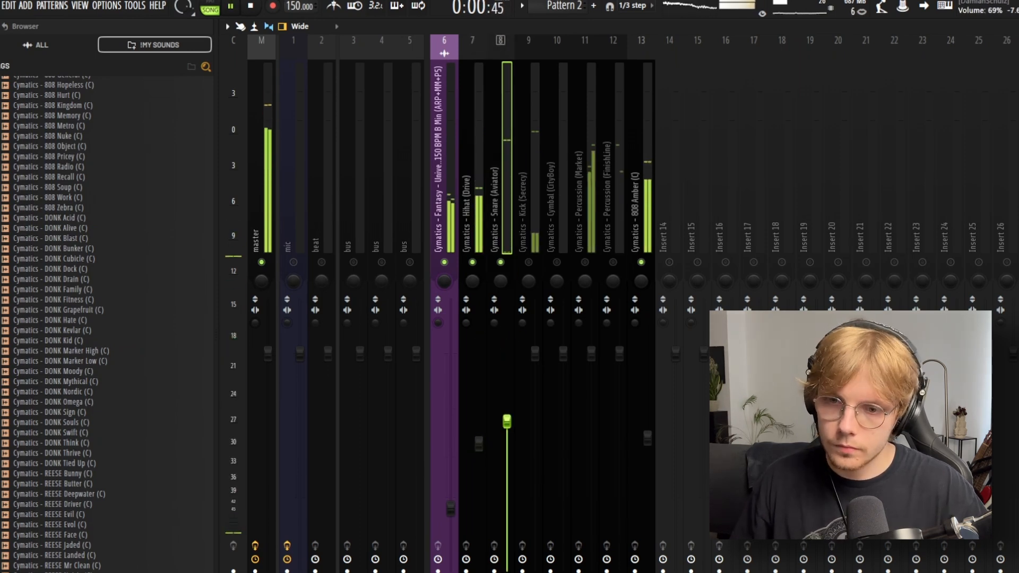
# Step: Unmute the Kick (Secrecy) track at about 94% and reduce the 808 Amber level to about 49%
pyautogui.click(531, 233)
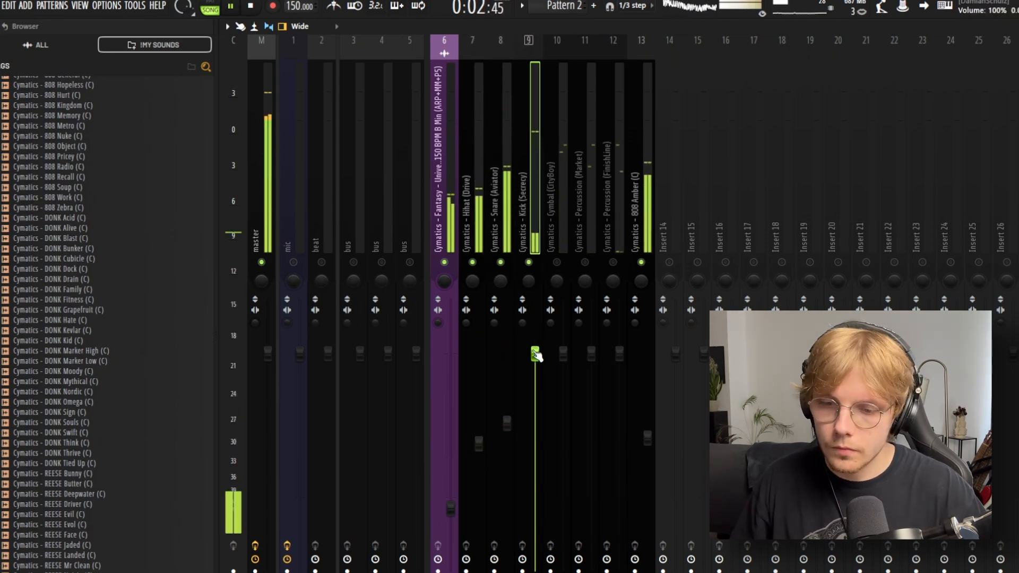
pyautogui.moveTo(535, 362); pyautogui.dragTo(535, 364)
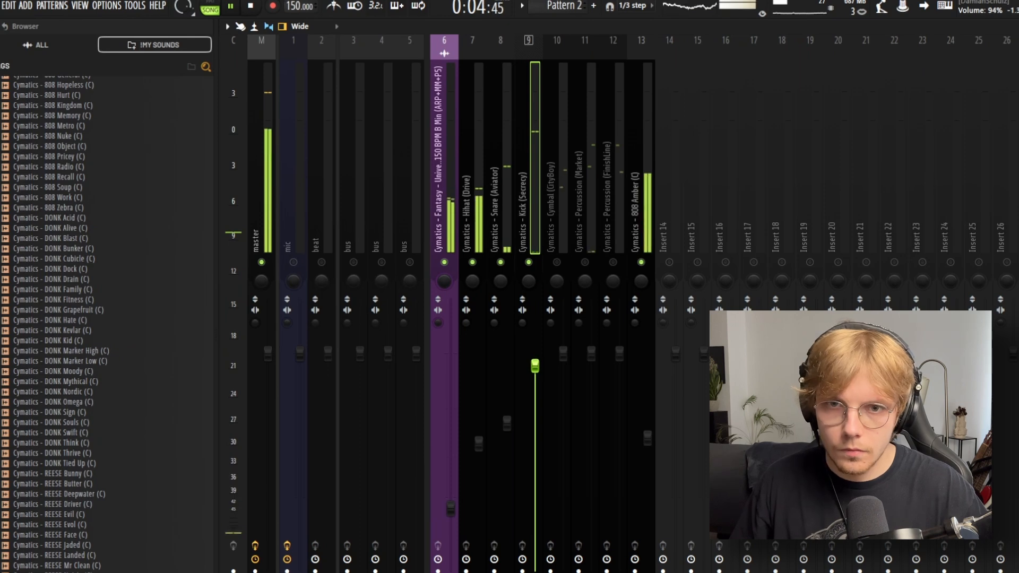
pyautogui.moveTo(647, 438); pyautogui.dragTo(647, 468)
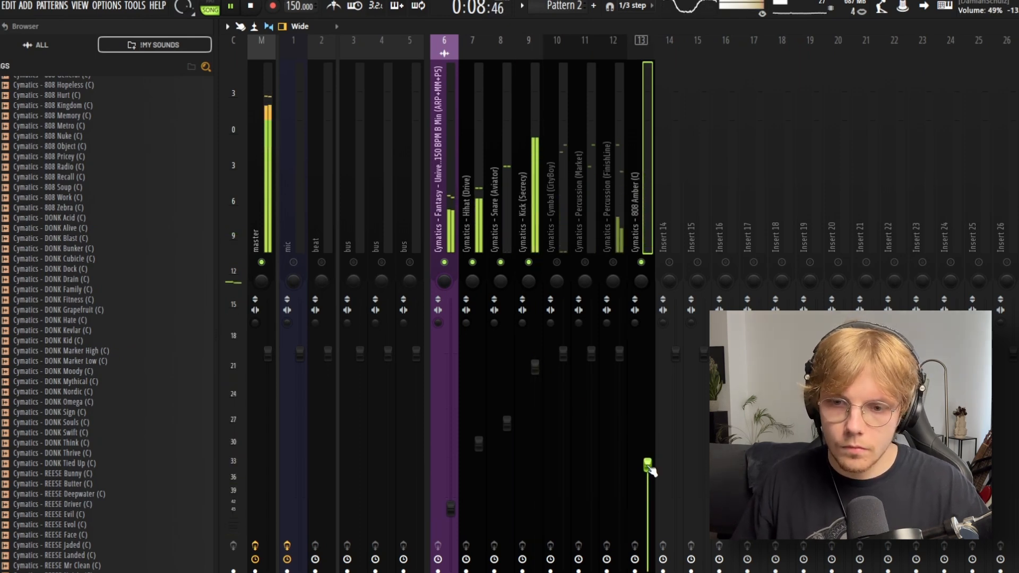
# Step: Unmute the cymbal and percussion mixer tracks, lower their levels by ear, and play the full mix
pyautogui.click(566, 303)
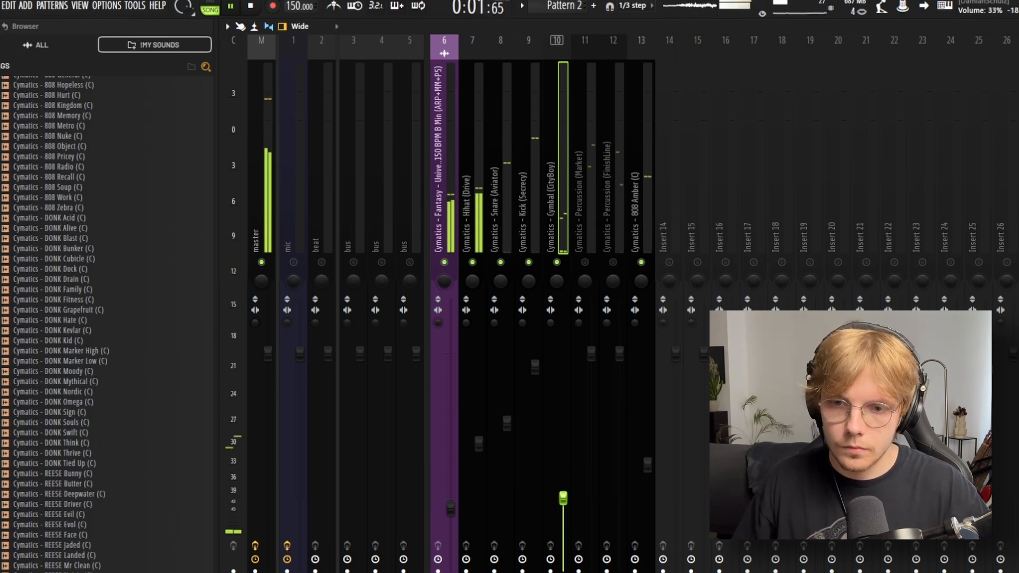
pyautogui.click(584, 264)
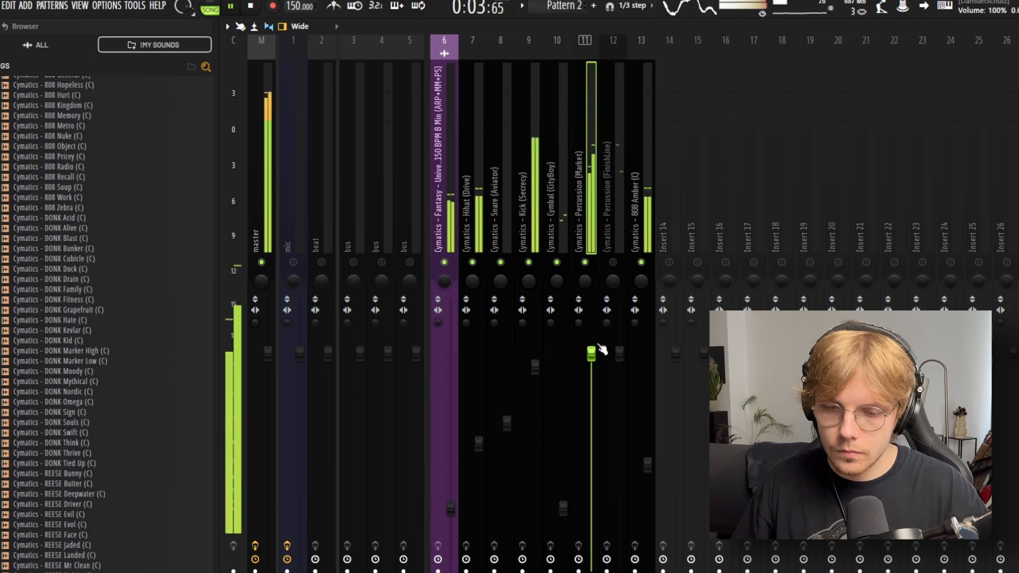
pyautogui.moveTo(591, 353); pyautogui.dragTo(591, 390)
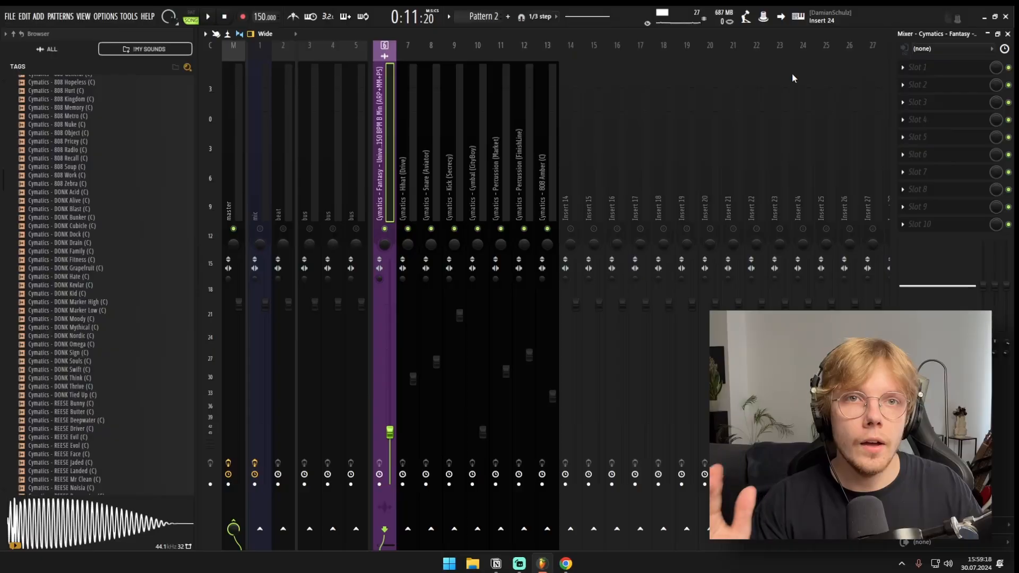
pyautogui.press('space')
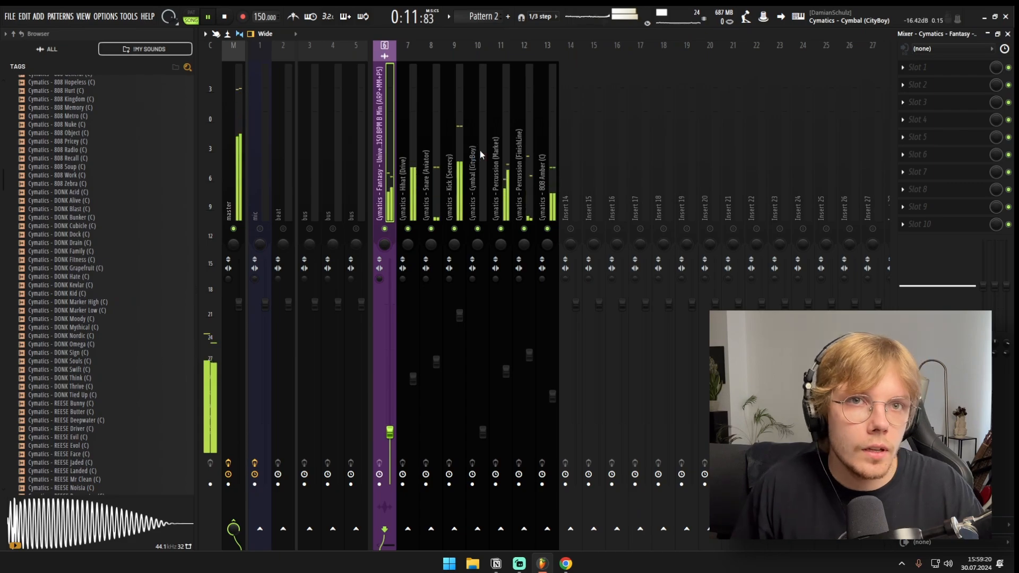
pyautogui.press('space')
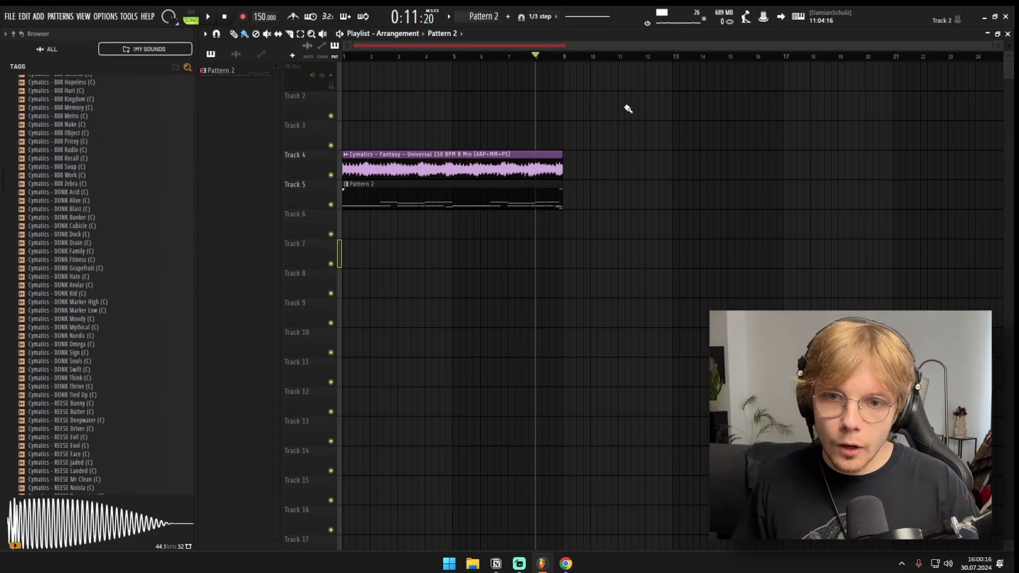
pyautogui.moveTo(626, 109); pyautogui.dragTo(332, 318)
pyautogui.moveTo(576, 130); pyautogui.dragTo(30, 405)
pyautogui.moveTo(568, 106)
pyautogui.mouseDown()
pyautogui.moveTo(302, 335)
pyautogui.moveTo(249, 352)
pyautogui.mouseUp()
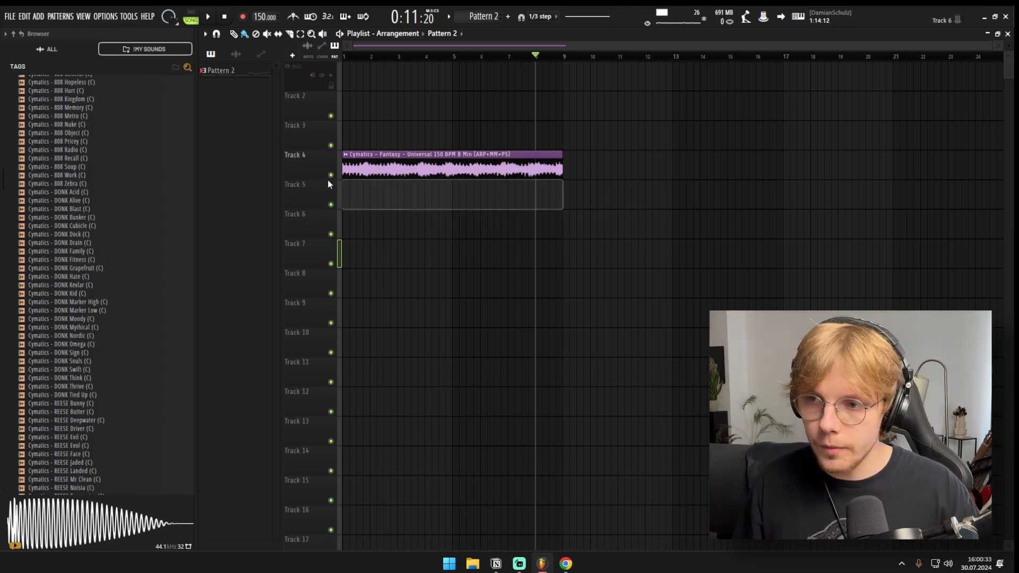
# Step: Split Pattern 2 by channel and place all the resulting patterns from bar 1 on Tracks 5 to 11
pyautogui.rightClick(226, 70)
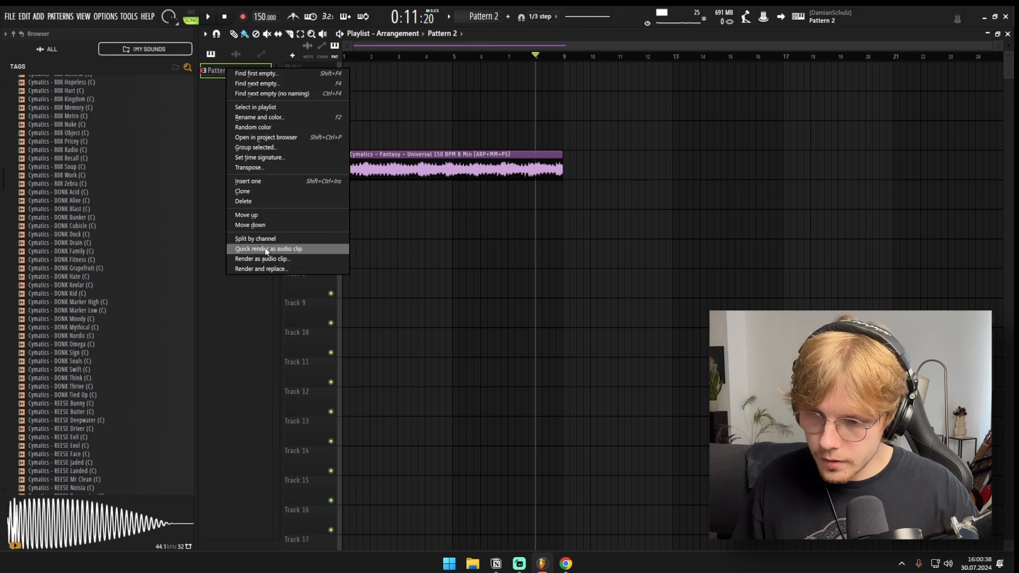
pyautogui.click(246, 240)
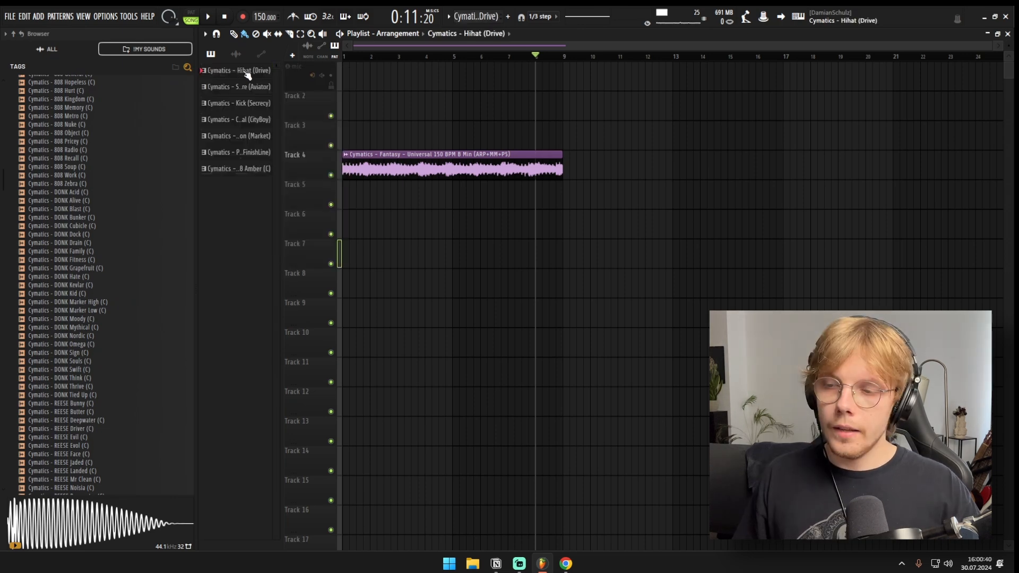
pyautogui.keyDown('shift'); pyautogui.click(239, 170); pyautogui.keyUp('shift')
pyautogui.moveTo(239, 169); pyautogui.dragTo(361, 195)
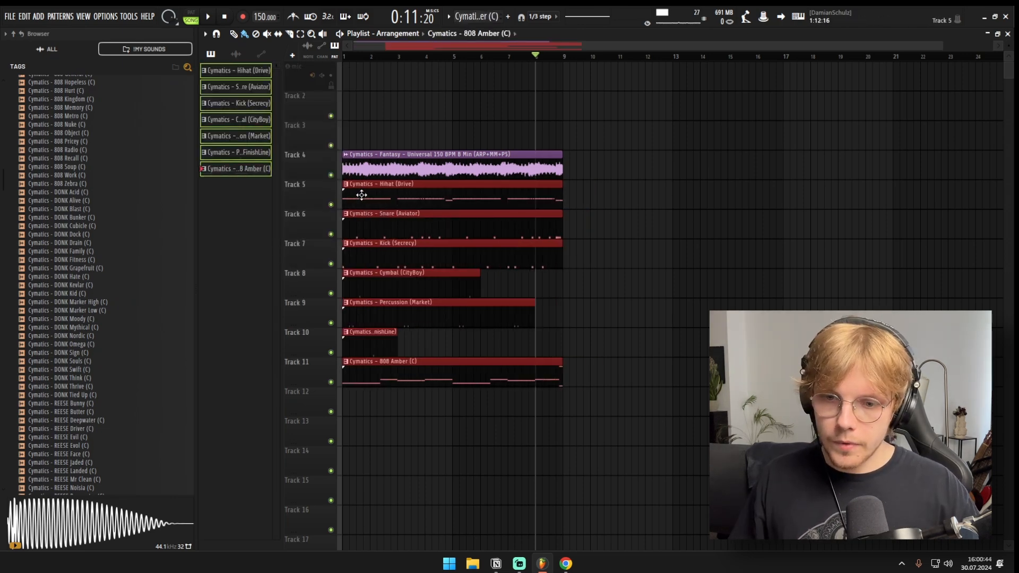
pyautogui.keyDown('ctrl'); pyautogui.click(518, 283); pyautogui.keyUp('ctrl')
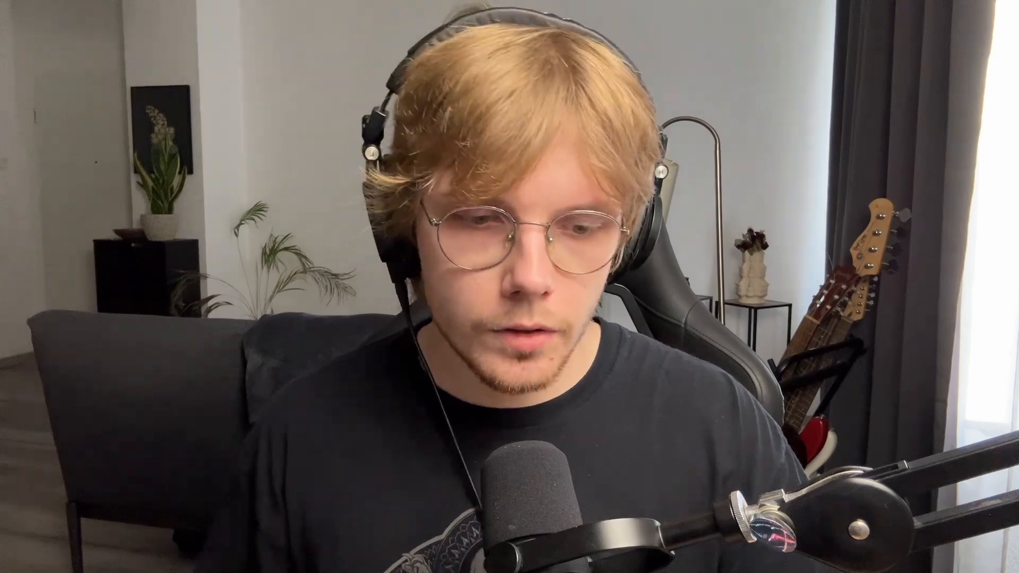
# Step: Select all clips of the eight-bar section and duplicate them five times in a row to fill the playlist up to bar 49
pyautogui.moveTo(276, 402); pyautogui.dragTo(273, 401)
pyautogui.scroll(3, 268, 402)
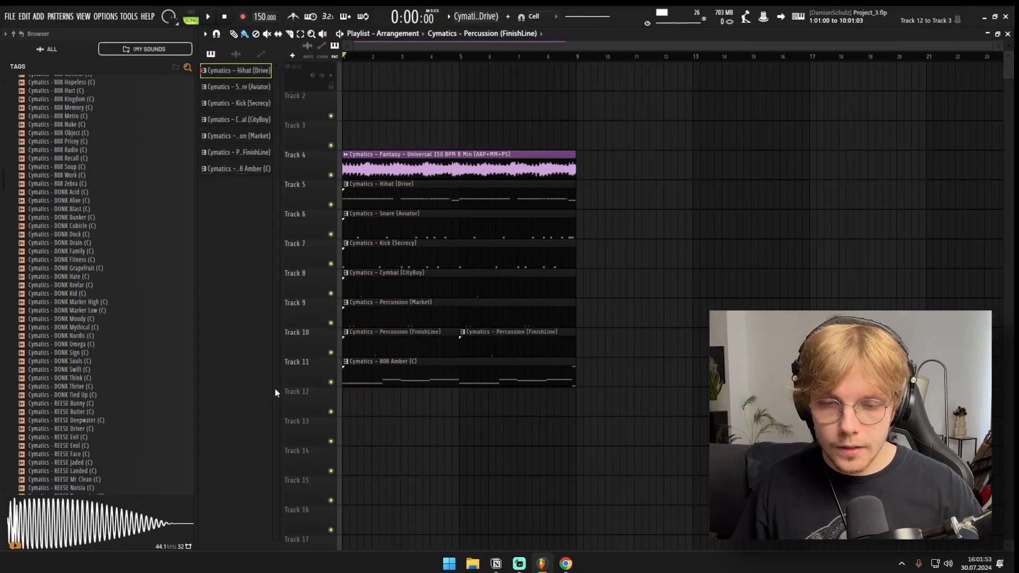
pyautogui.moveTo(659, 100); pyautogui.dragTo(334, 441)
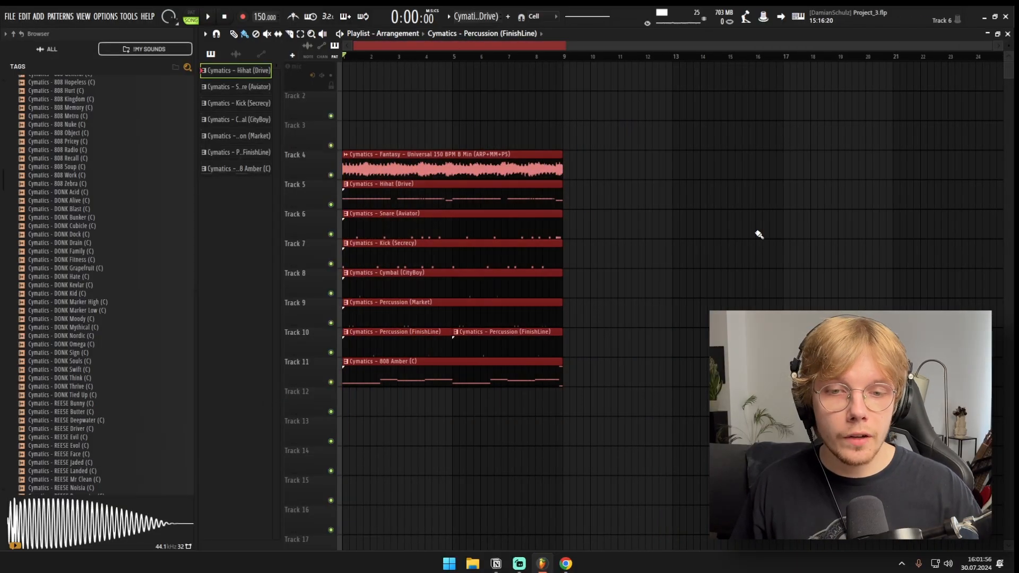
pyautogui.hotkey('ctrl', 'b')
pyautogui.hotkey('ctrl', 'b')
pyautogui.hotkey('ctrl', 'b')
pyautogui.hotkey('ctrl', 'b')
pyautogui.hotkey('ctrl', 'b')
pyautogui.scroll(-3, 469, 322)
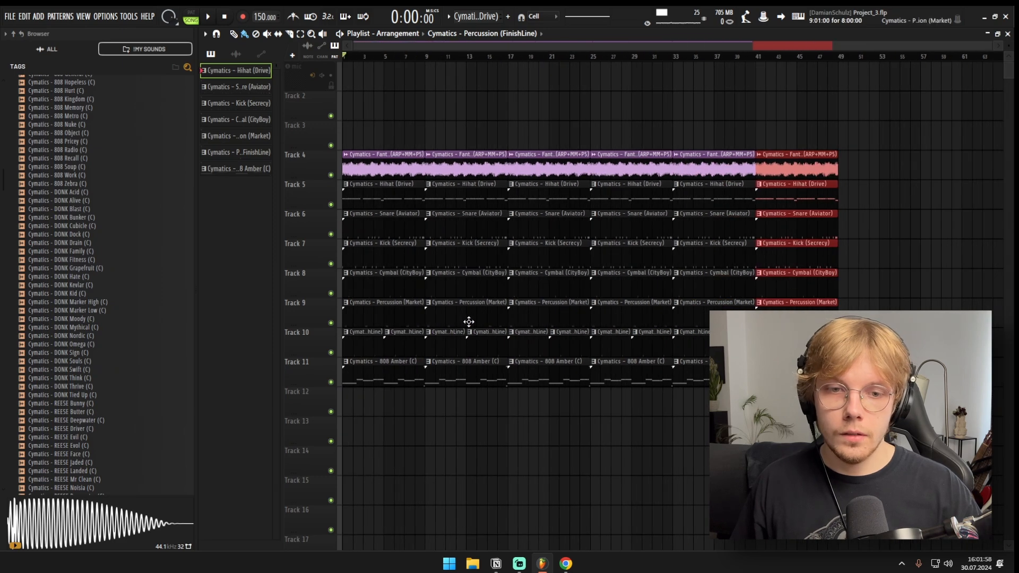
# Step: Remove the drum, percussion and 808 clips from bars 1 to 8 and add an "Intro" marker at bar 1
pyautogui.hotkey('ctrl', 'd')
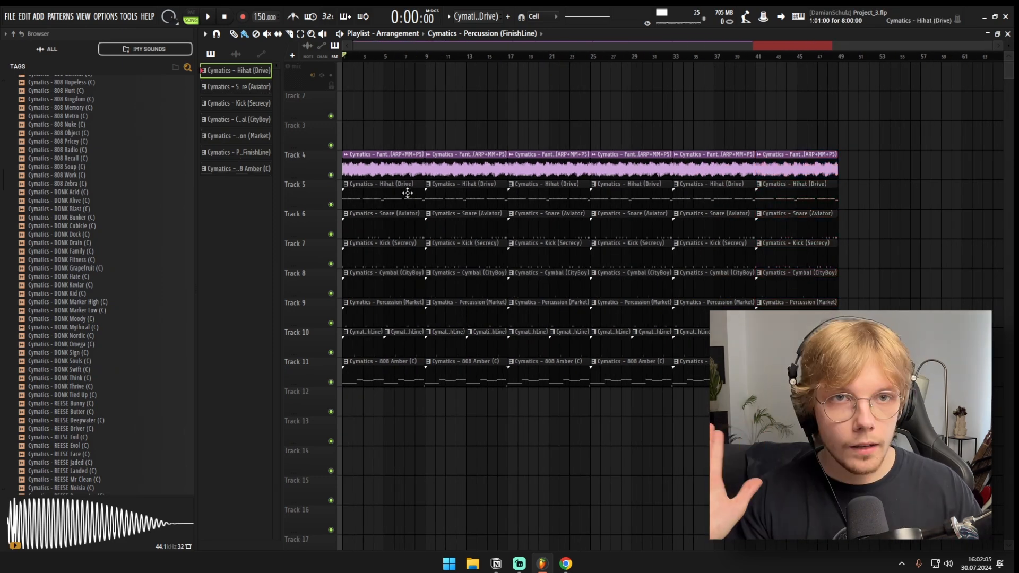
pyautogui.moveTo(407, 193); pyautogui.dragTo(356, 484)
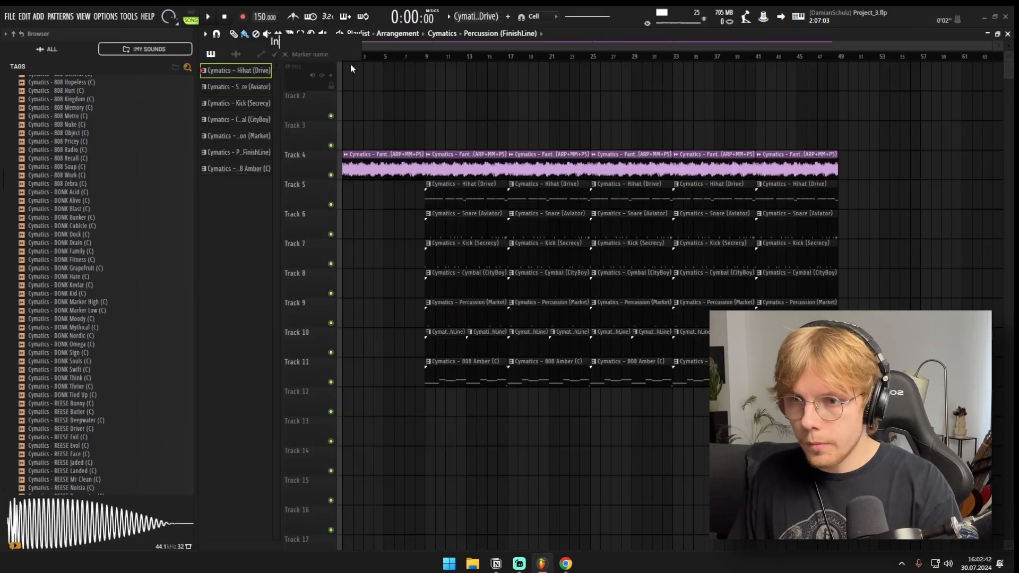
pyautogui.write('tro')
pyautogui.press('Return')
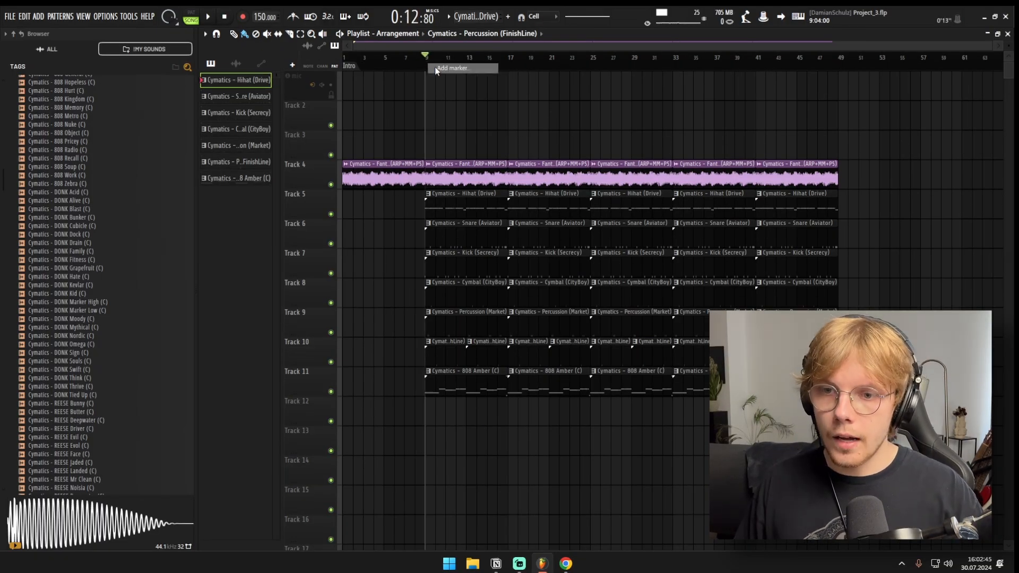
# Step: Add a "Hook A" marker at bar 9 and a "Hook B" marker at bar 17
pyautogui.write('Hook A')
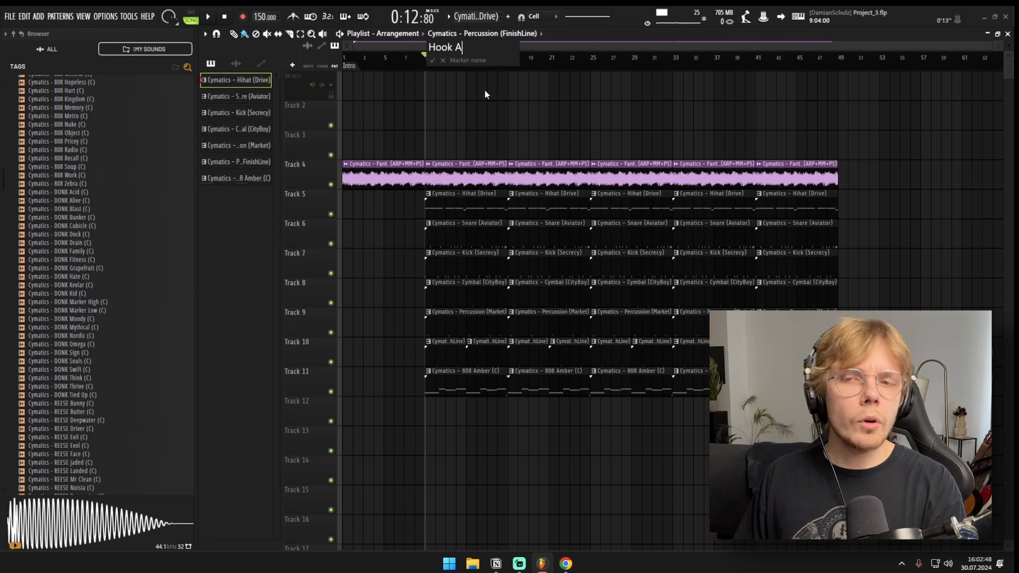
pyautogui.press('Return')
pyautogui.moveTo(578, 152); pyautogui.dragTo(458, 400)
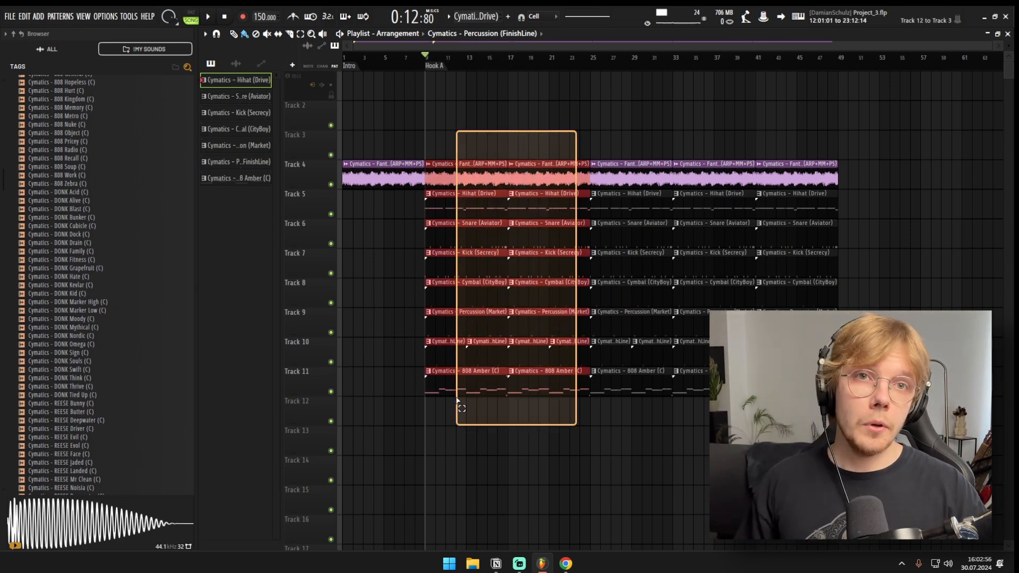
pyautogui.moveTo(458, 406); pyautogui.dragTo(457, 406)
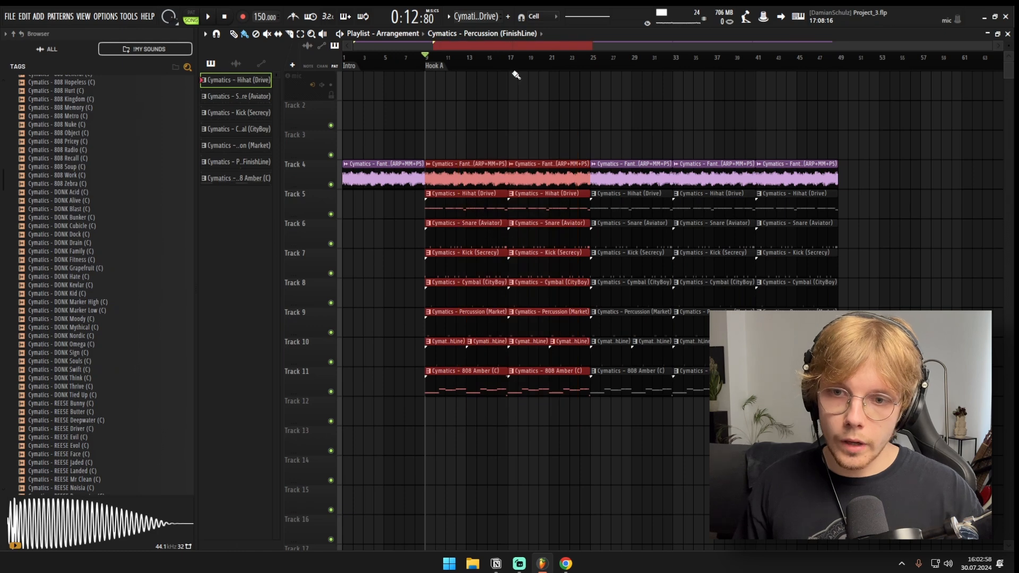
pyautogui.write('Hook B')
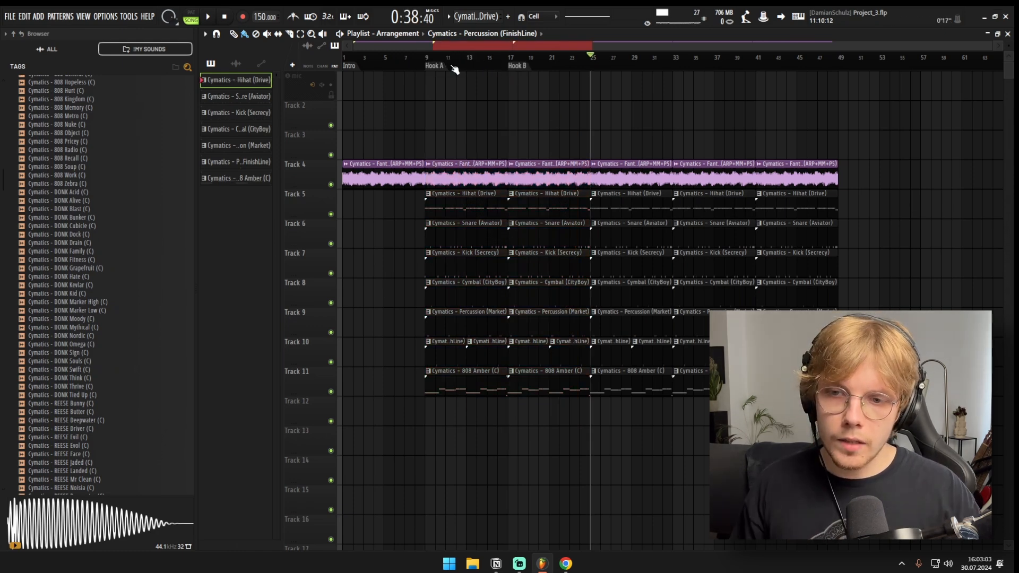
# Step: Remove the 808 Amber clip from the Hook A section
pyautogui.moveTo(452, 67); pyautogui.dragTo(497, 67)
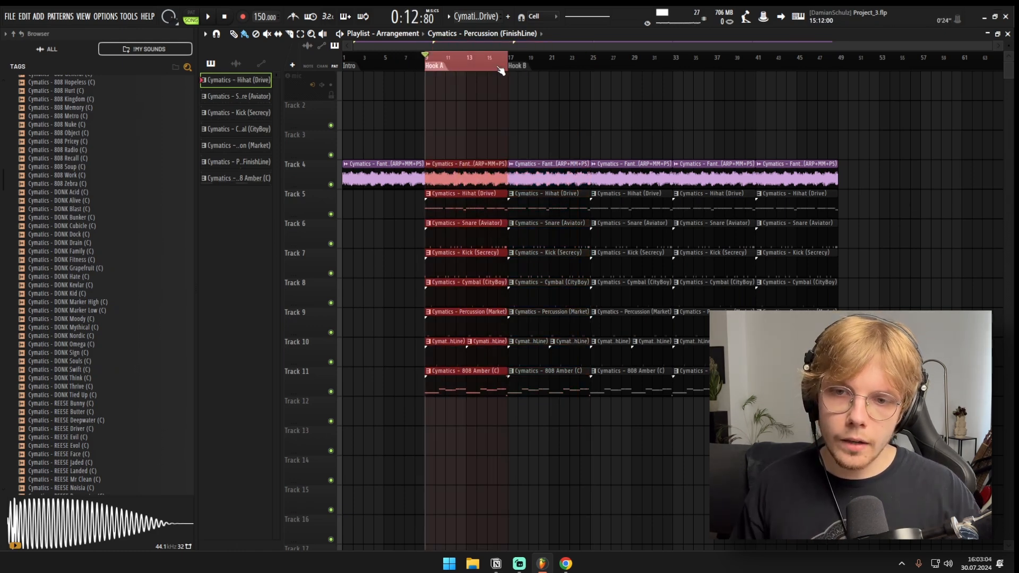
pyautogui.doubleClick(551, 66)
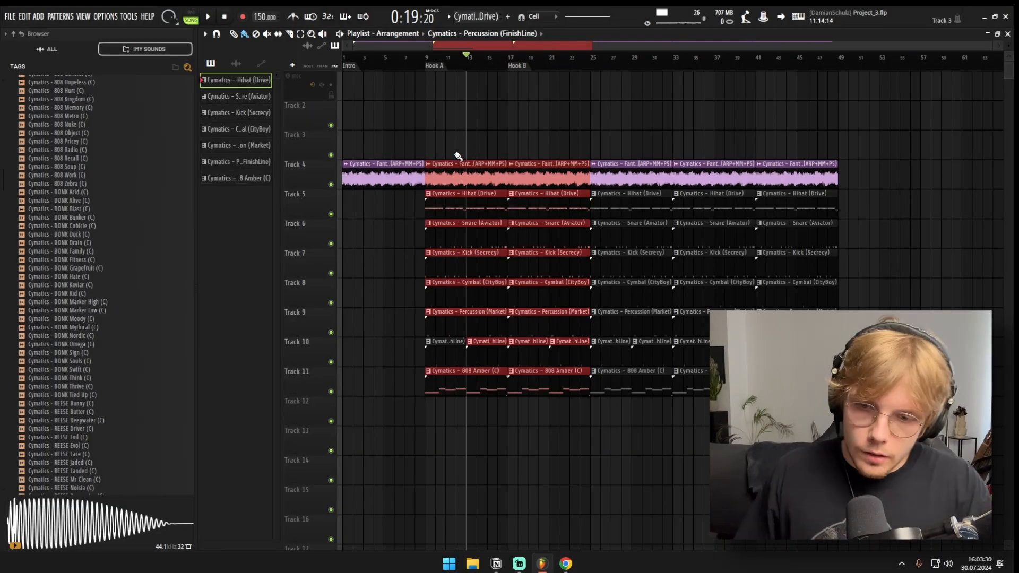
pyautogui.hotkey('ctrl', 'd')
pyautogui.rightClick(461, 386)
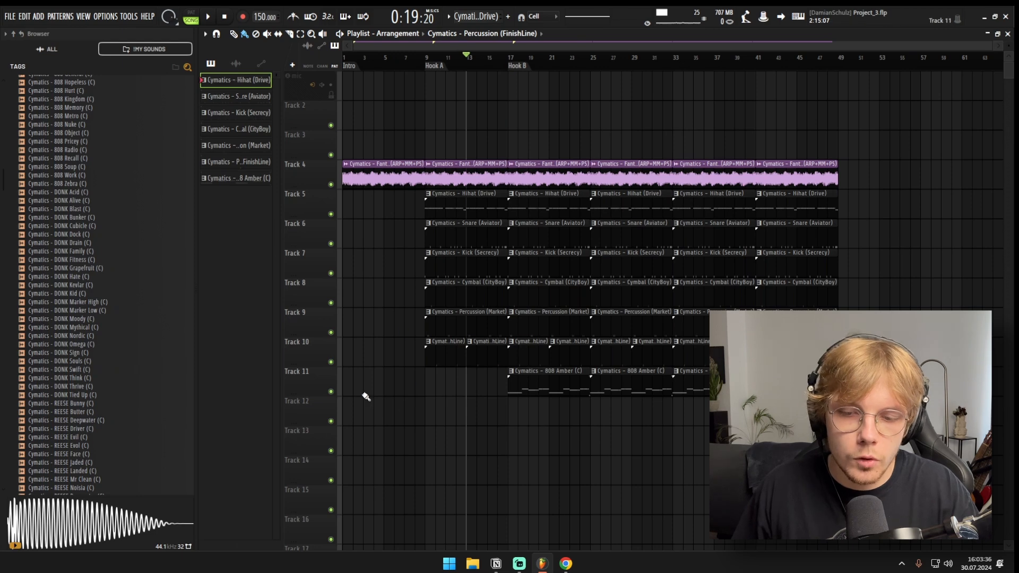
# Step: Add a "Verse" marker at bar 25 and remove the Hihat (Drive) clip from the verse's first eight bars
pyautogui.moveTo(404, 102); pyautogui.dragTo(485, 396)
pyautogui.moveTo(466, 468); pyautogui.dragTo(567, 470)
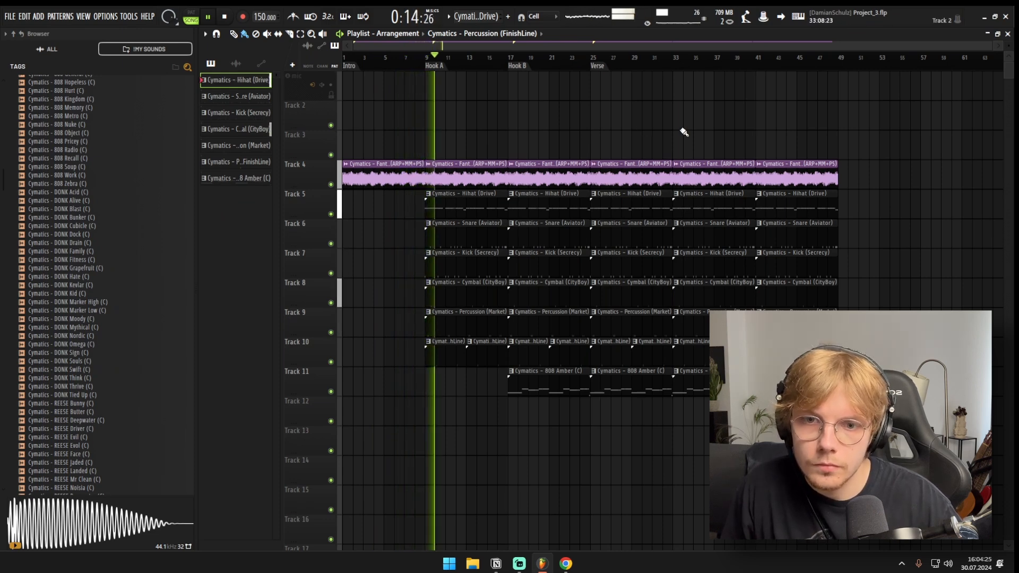
pyautogui.moveTo(685, 132); pyautogui.dragTo(312, 127)
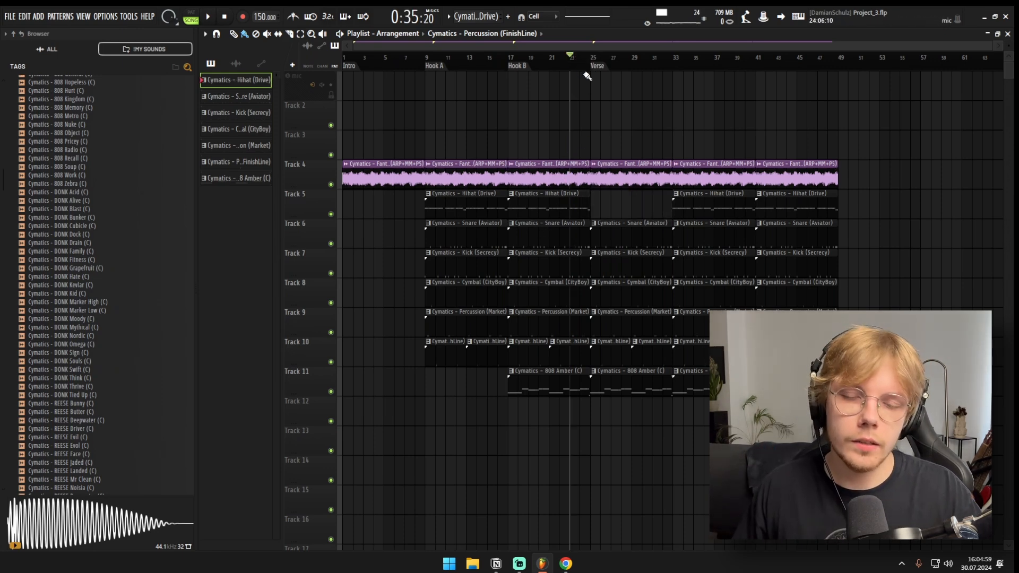
# Step: Play the transition into the verse and place a four-bar Hihat (Drive) clip at bar 29
pyautogui.press('space')
pyautogui.scroll(4, 600, 213)
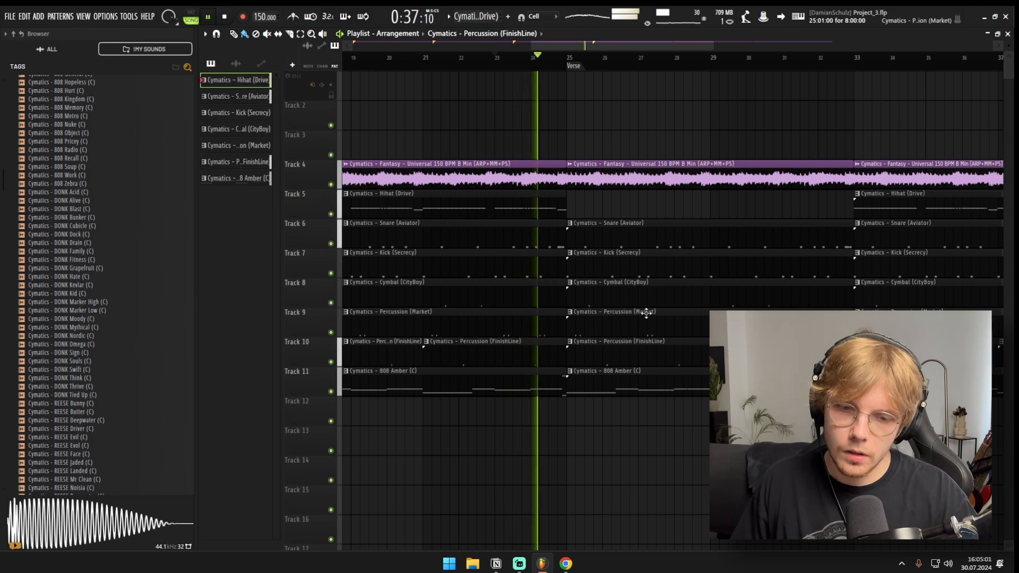
pyautogui.scroll(-5, 630, 305)
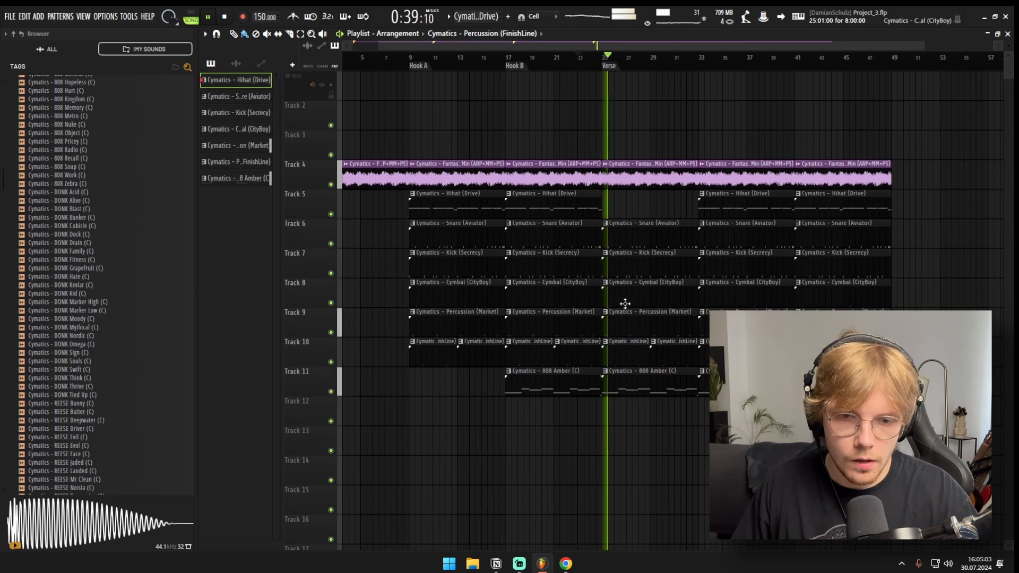
pyautogui.scroll(4, 621, 298)
pyautogui.scroll(-3, 605, 262)
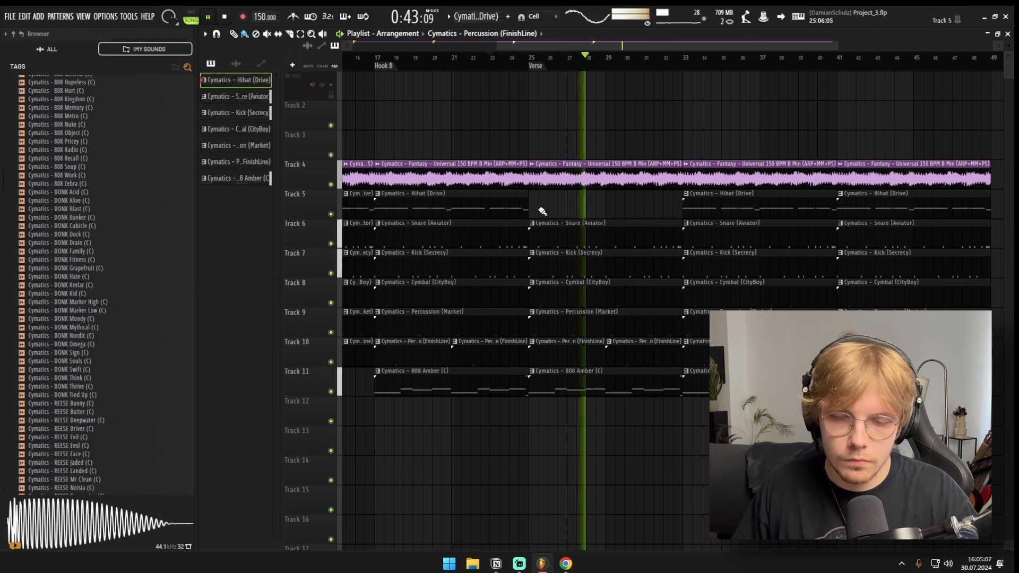
pyautogui.moveTo(605, 207); pyautogui.dragTo(361, 204)
pyautogui.press('space')
pyautogui.hotkey('ctrl', 'b')
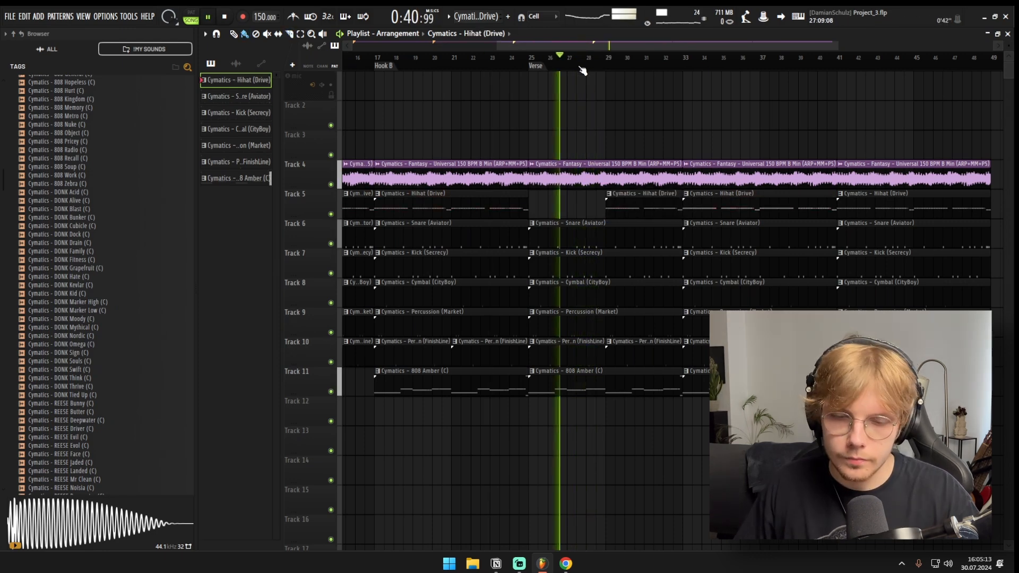
# Step: Remove the 808 Amber, Percussion (Market) and Percussion (FinishLine) clips from bars 33 to 40
pyautogui.scroll(-3, 612, 160)
pyautogui.scroll(4, 782, 277)
pyautogui.scroll(-3, 753, 275)
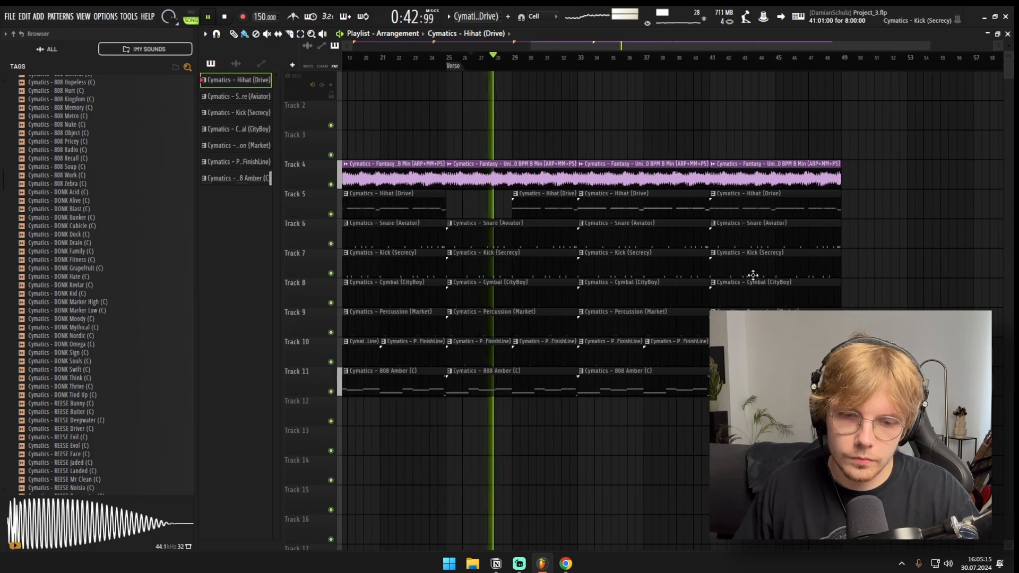
pyautogui.scroll(-2, 675, 318)
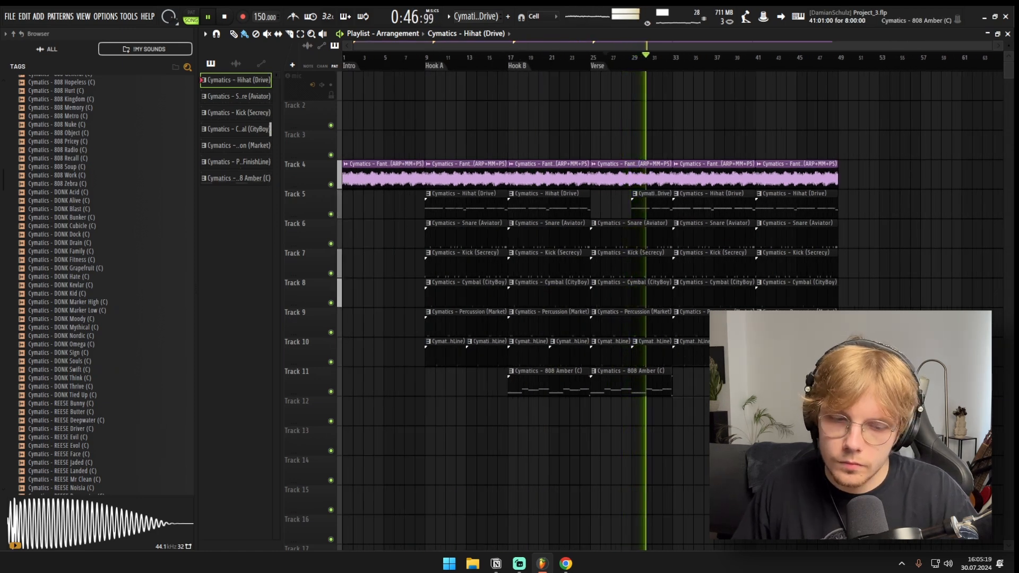
pyautogui.scroll(2, 839, 345)
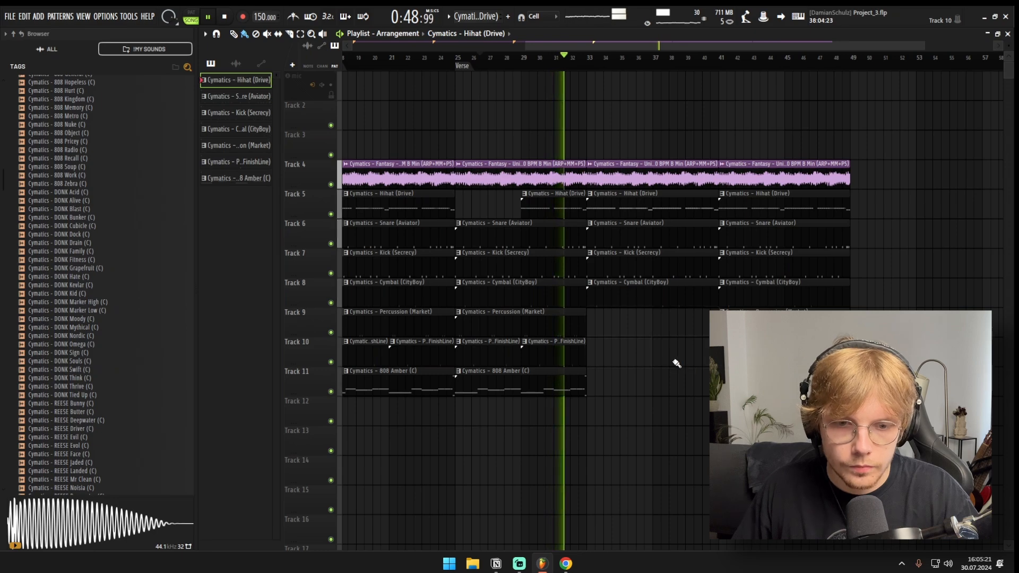
pyautogui.scroll(-2, 663, 302)
pyautogui.scroll(2, 664, 295)
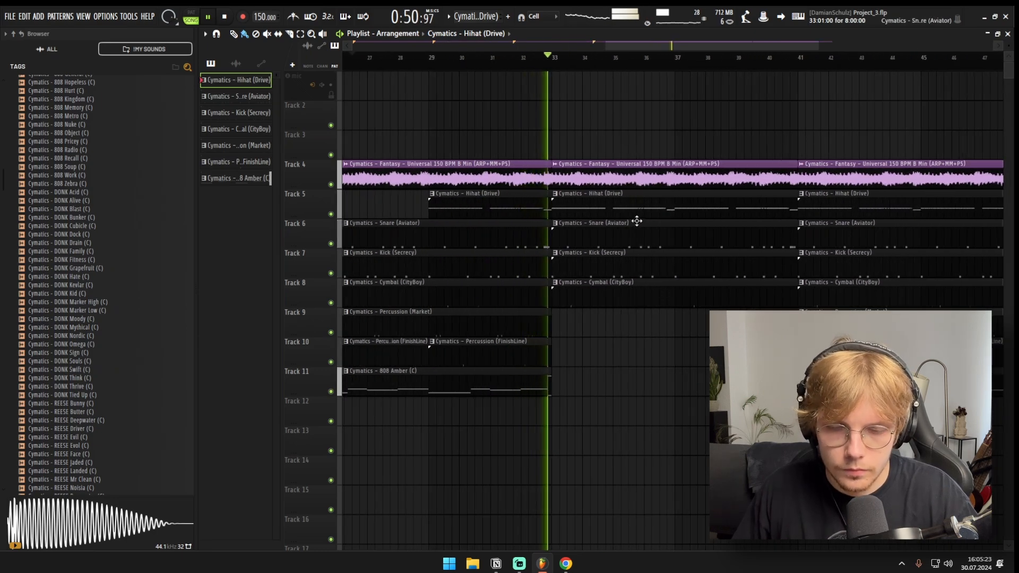
# Step: Play back the stripped-down second part of the verse from bar 33 to judge how it sounds
pyautogui.scroll(1, 639, 260)
pyautogui.scroll(-1, 642, 265)
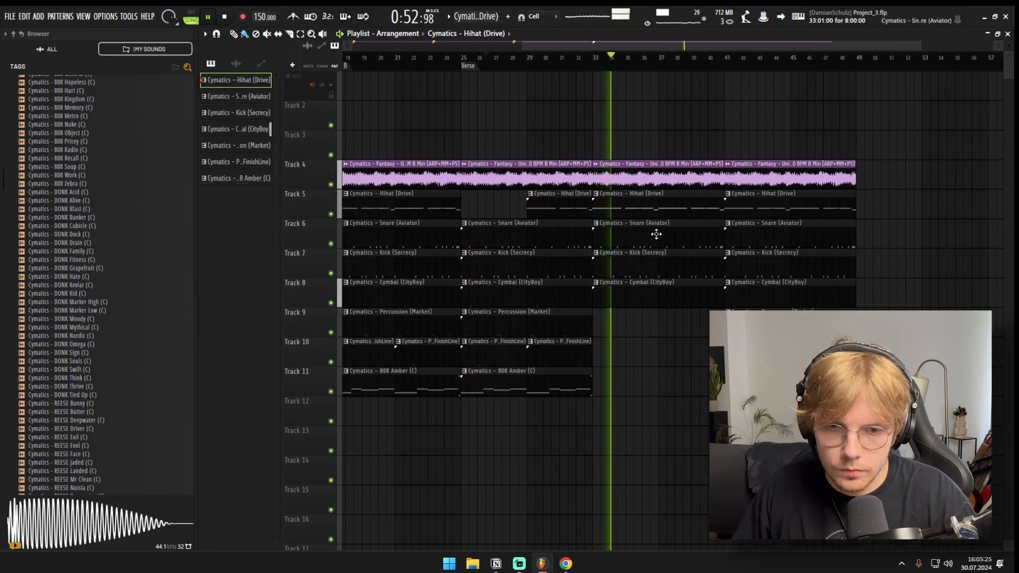
pyautogui.scroll(2, 838, 285)
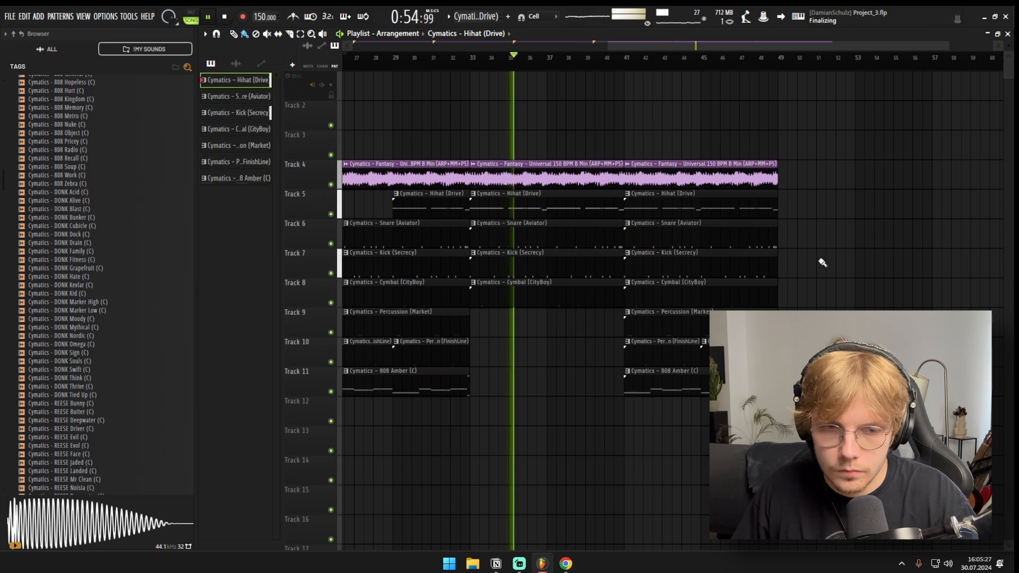
pyautogui.scroll(-1, 785, 243)
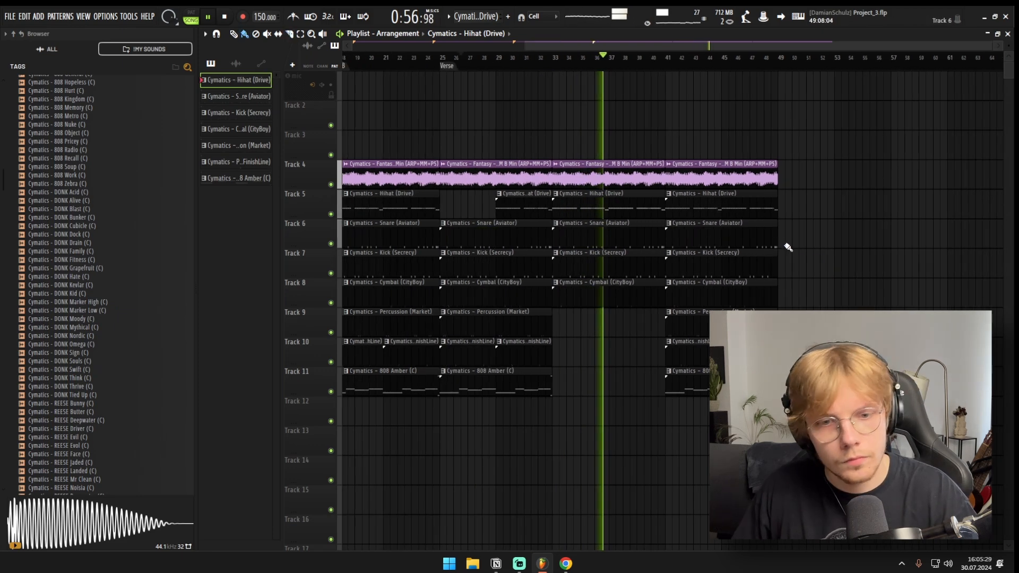
pyautogui.click(643, 217)
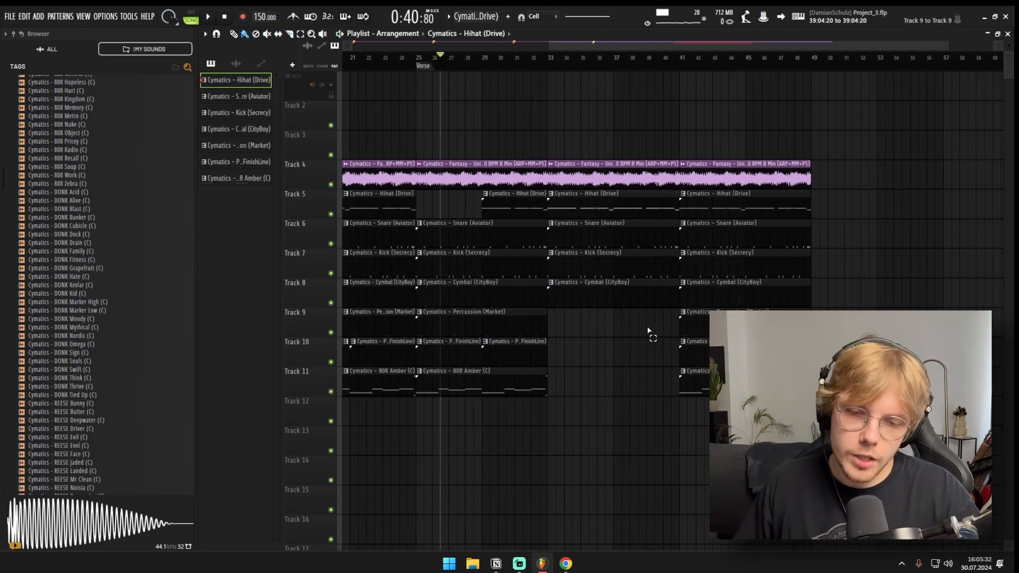
pyautogui.moveTo(648, 330); pyautogui.dragTo(553, 394)
pyautogui.moveTo(557, 325); pyautogui.dragTo(654, 380)
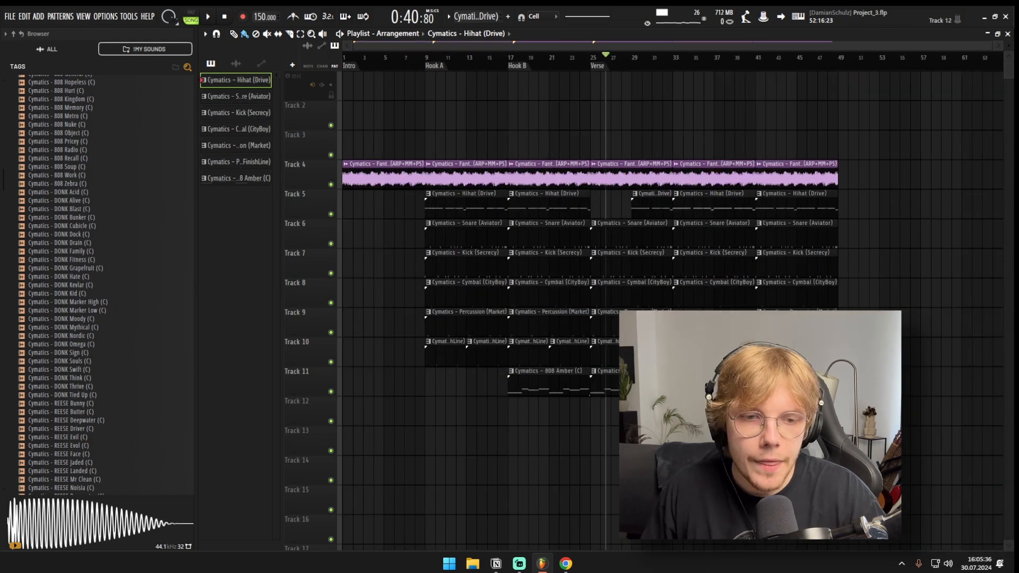
# Step: Remove the Kick (Secrecy) clip from bars 41 to 48 and start playback just before bar 41
pyautogui.moveTo(865, 454); pyautogui.dragTo(866, 434)
pyautogui.moveTo(807, 307); pyautogui.dragTo(785, 297)
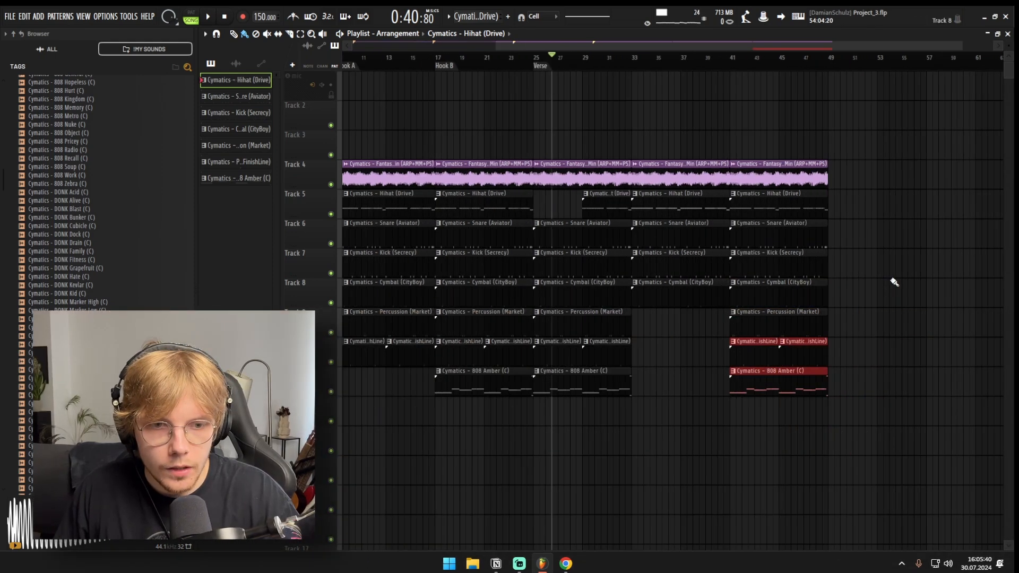
pyautogui.rightClick(765, 240)
pyautogui.hotkey('ctrl', 'z')
pyautogui.rightClick(773, 266)
pyautogui.click(699, 57)
pyautogui.press('space')
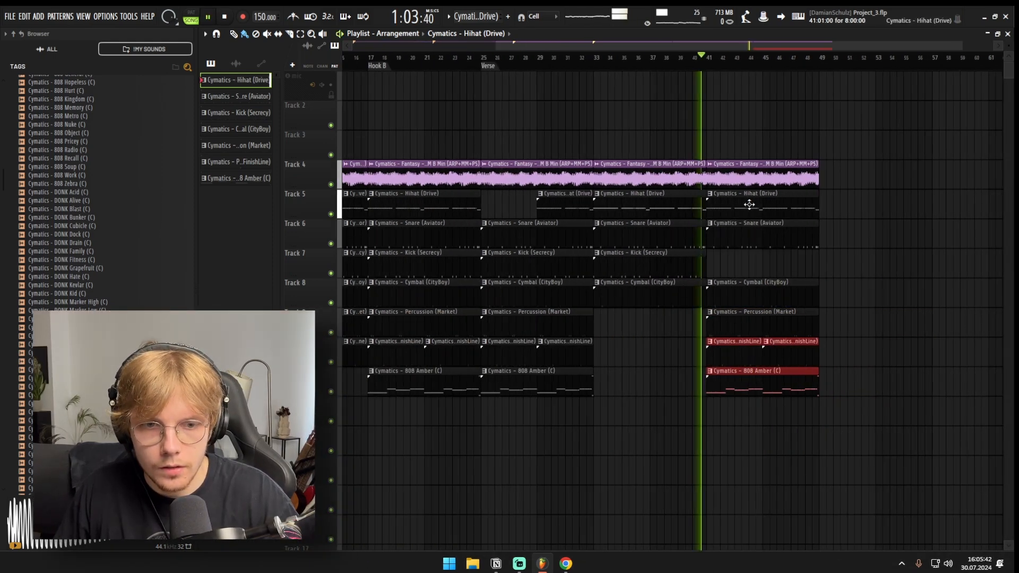
# Step: Remove the 808 Amber, Percussion (FinishLine) and Percussion (Market) clips from bars 41 to 48
pyautogui.rightClick(760, 373)
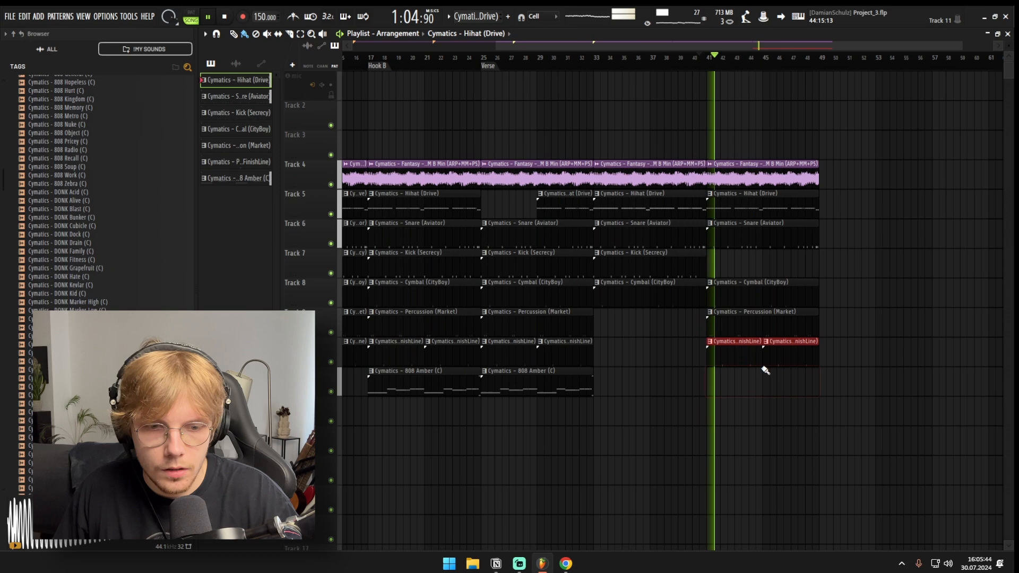
pyautogui.rightClick(732, 357)
pyautogui.rightClick(784, 352)
pyautogui.rightClick(812, 326)
pyautogui.scroll(-2, 801, 324)
pyautogui.scroll(2, 801, 327)
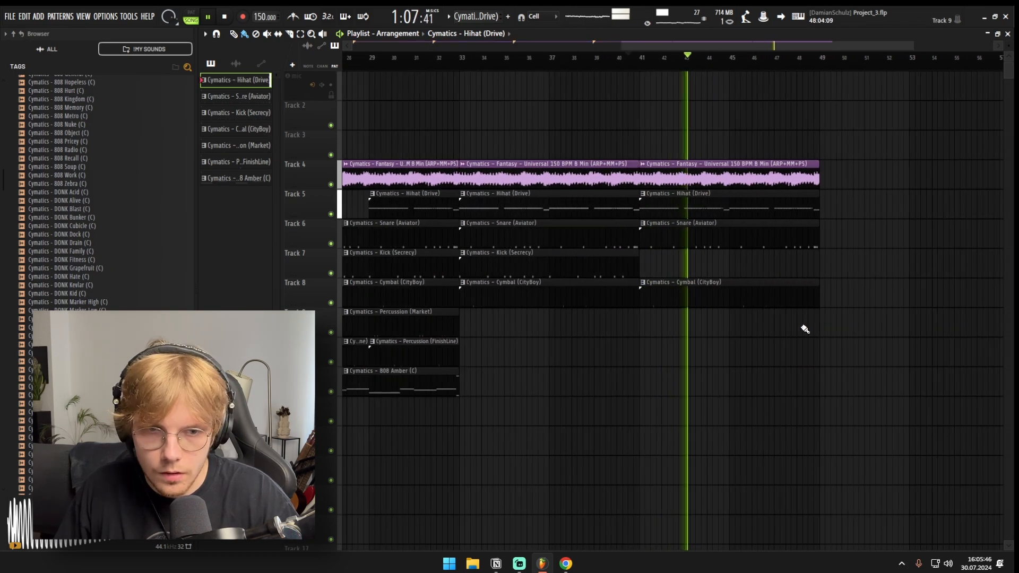
# Step: Stop playback and copy the Kick (Secrecy) clip so it plays only on bars 45 to 48
pyautogui.moveTo(664, 311); pyautogui.dragTo(510, 335)
pyautogui.press('space')
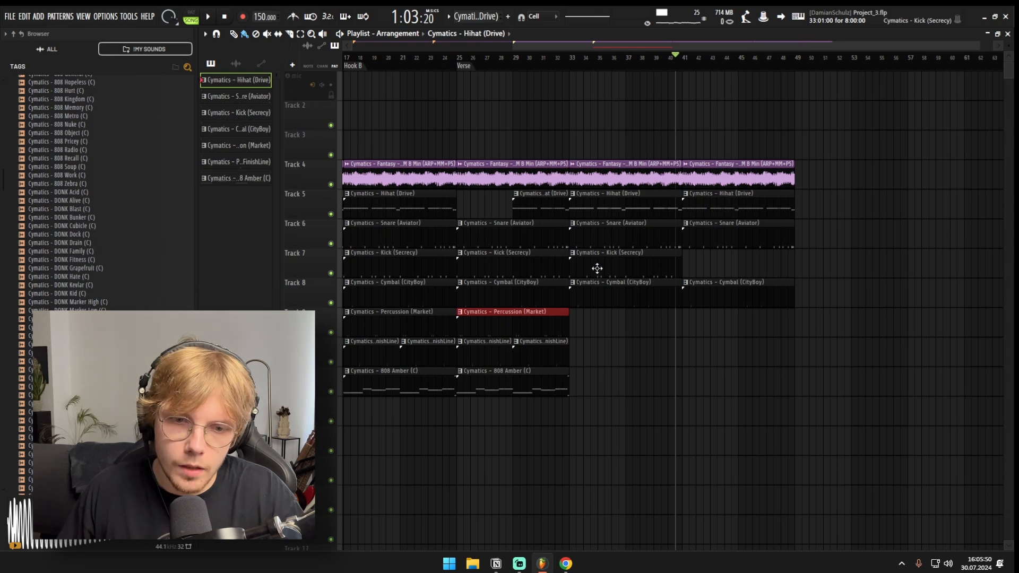
pyautogui.moveTo(597, 268); pyautogui.dragTo(725, 259)
pyautogui.click(739, 268)
pyautogui.press('b')
pyautogui.rightClick(712, 272)
# Step: Duplicate the Percussion (Market) clip onto bars 33 to 40 and bars 45 to 48
pyautogui.scroll(-2, 711, 273)
pyautogui.moveTo(710, 354)
pyautogui.mouseDown()
pyautogui.moveTo(690, 352)
pyautogui.moveTo(662, 326)
pyautogui.mouseUp()
pyautogui.hotkey('ctrl', 'b')
pyautogui.hotkey('ctrl', 'b')
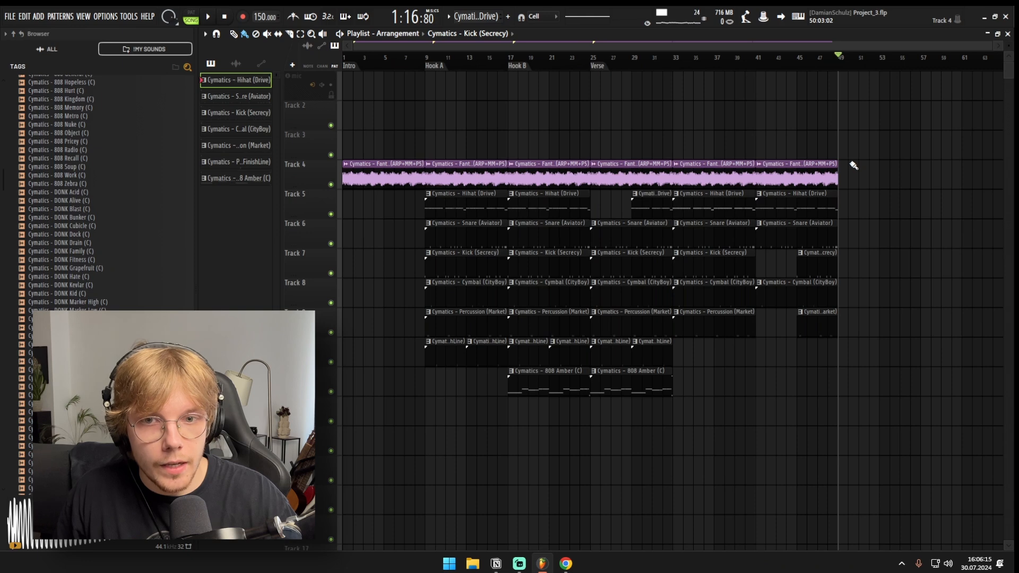
# Step: Duplicate the whole 48-bar arrangement directly behind itself, starting at bar 49, and clear the selection
pyautogui.hotkey('ctrl', 'a')
pyautogui.hotkey('ctrl', 'b')
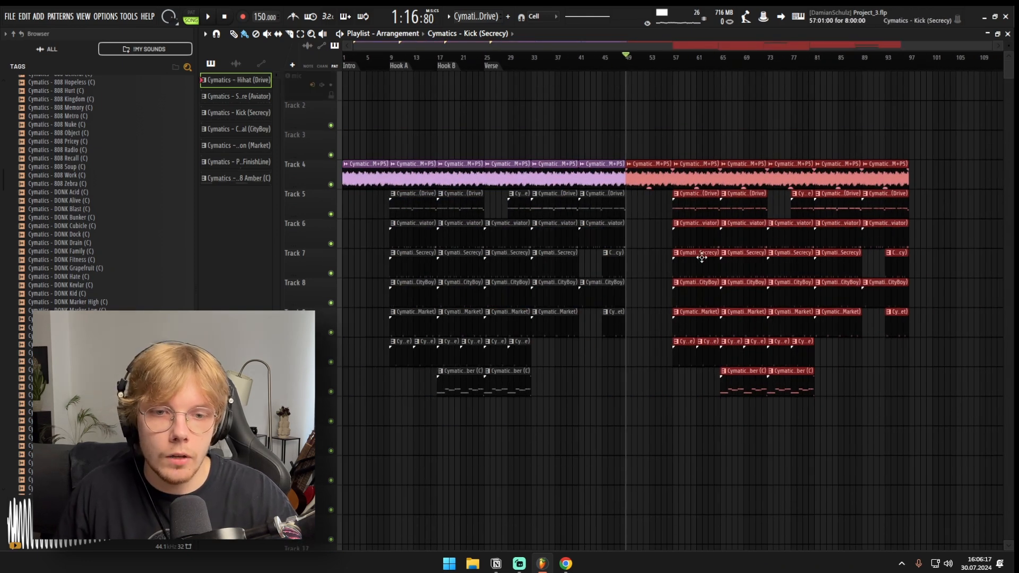
pyautogui.keyDown('ctrl'); pyautogui.click(626, 64); pyautogui.keyUp('ctrl')
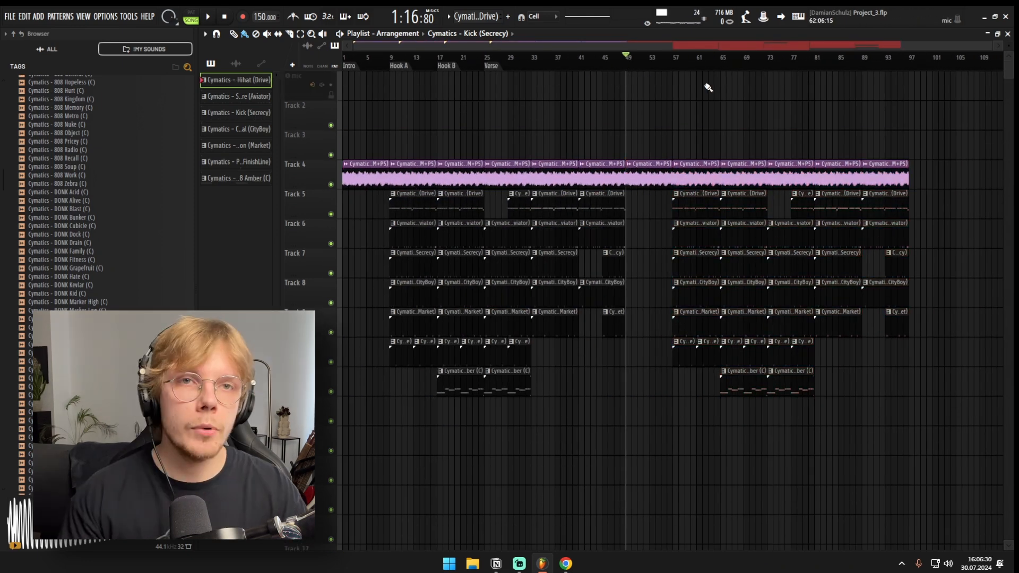
pyautogui.moveTo(662, 150); pyautogui.dragTo(644, 196)
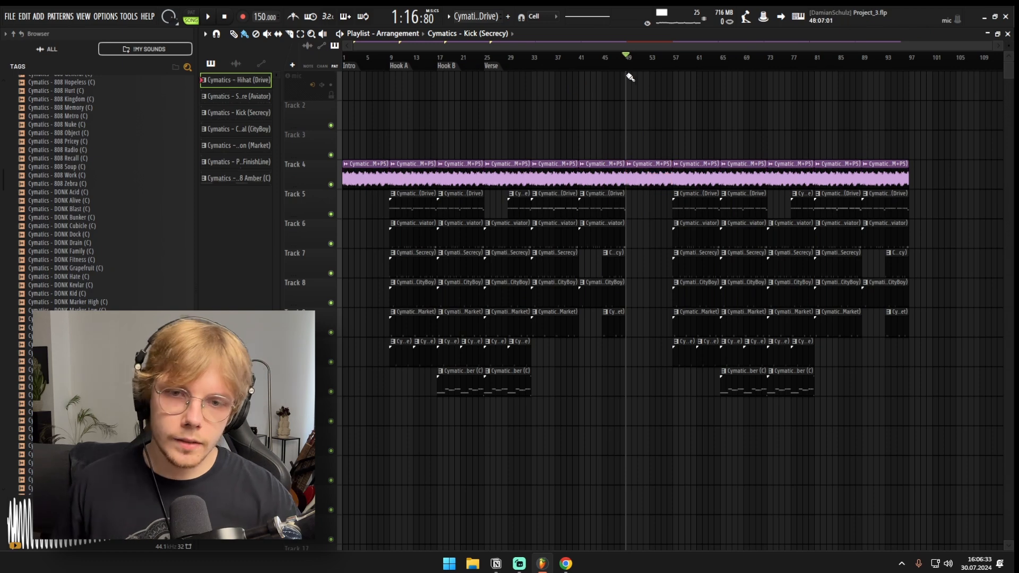
# Step: Add a "Pre Chorus" marker at bar 49, where the duplicated arrangement begins
pyautogui.moveTo(667, 63); pyautogui.dragTo(473, 63)
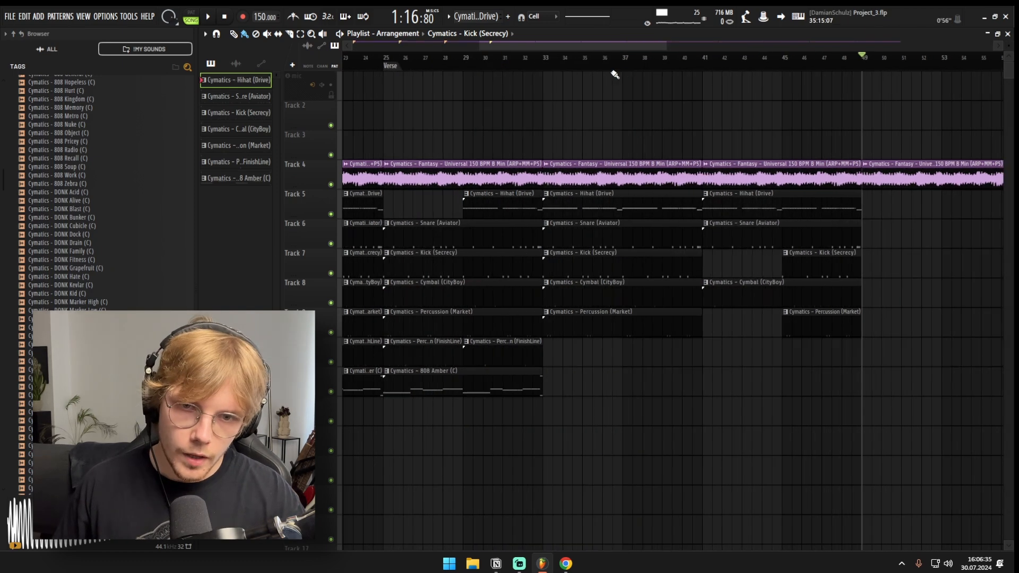
pyautogui.keyDown('ctrl'); pyautogui.rightClick(786, 113); pyautogui.keyUp('ctrl')
pyautogui.keyDown('alt'); pyautogui.scroll(-5, 696, 101); pyautogui.keyUp('alt')
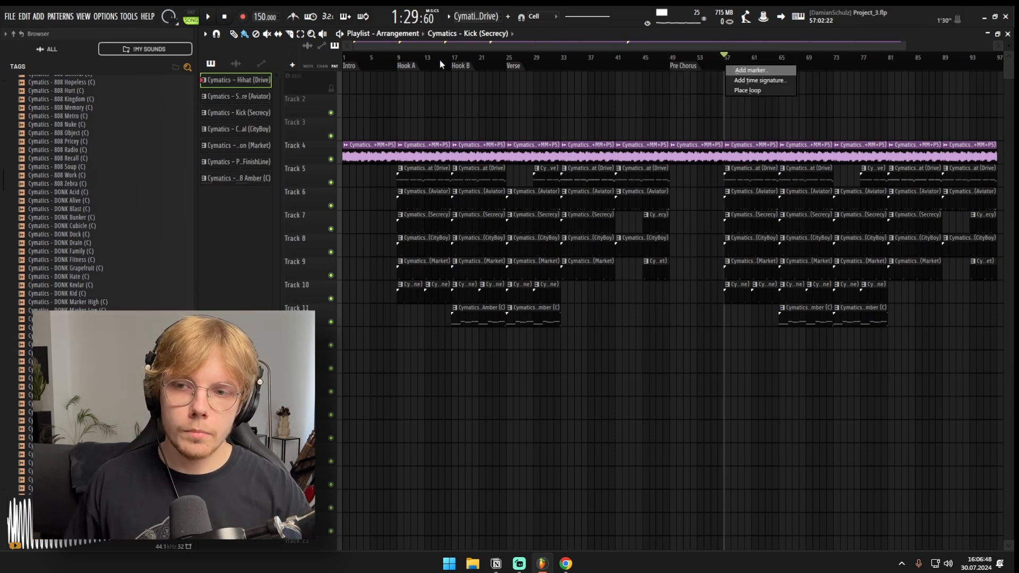
# Step: Add a "Hook 2" marker at bar 57 and a "Verse 2" marker at bar 73
pyautogui.click(734, 69)
pyautogui.write('Hook')
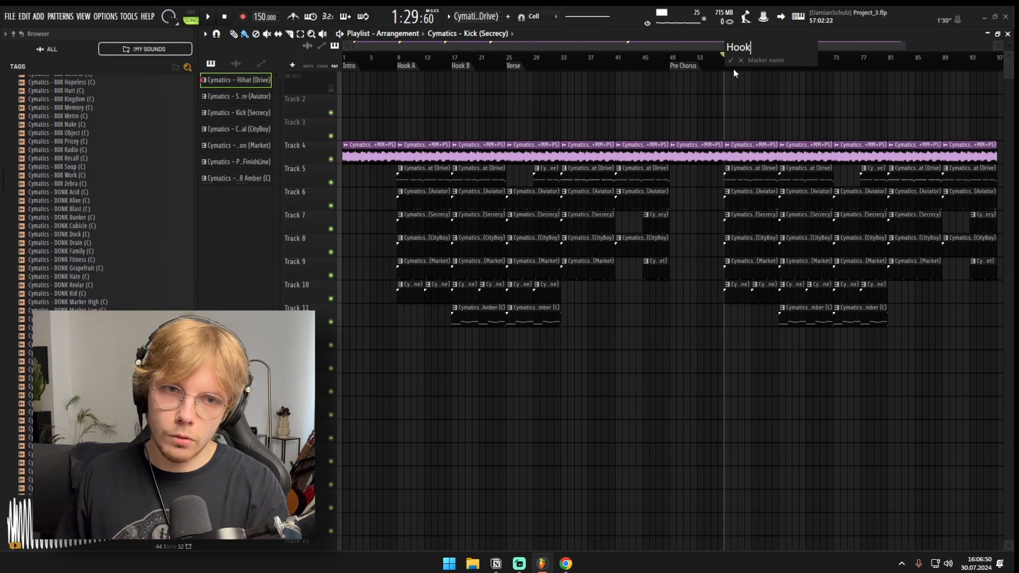
pyautogui.write(' 2')
pyautogui.press('Return')
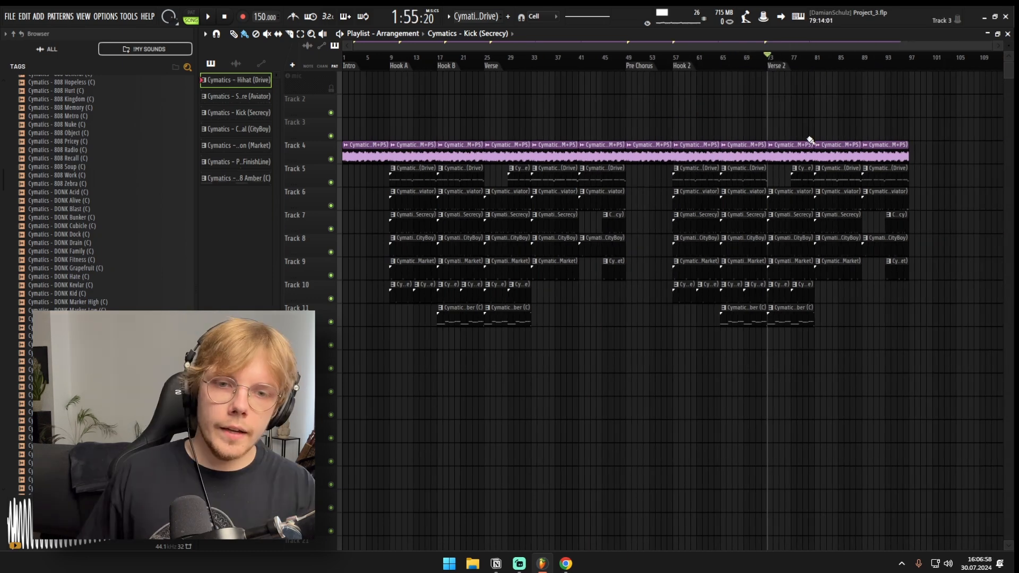
# Step: Duplicate the second half's clips behind bar 96 and delete everything except the Fantasy loop on bars 97 to 104
pyautogui.moveTo(939, 118); pyautogui.dragTo(656, 342)
pyautogui.hotkey('ctrl', 'b')
pyautogui.scroll(-2, 669, 332)
pyautogui.hotkey('ctrl', 'd')
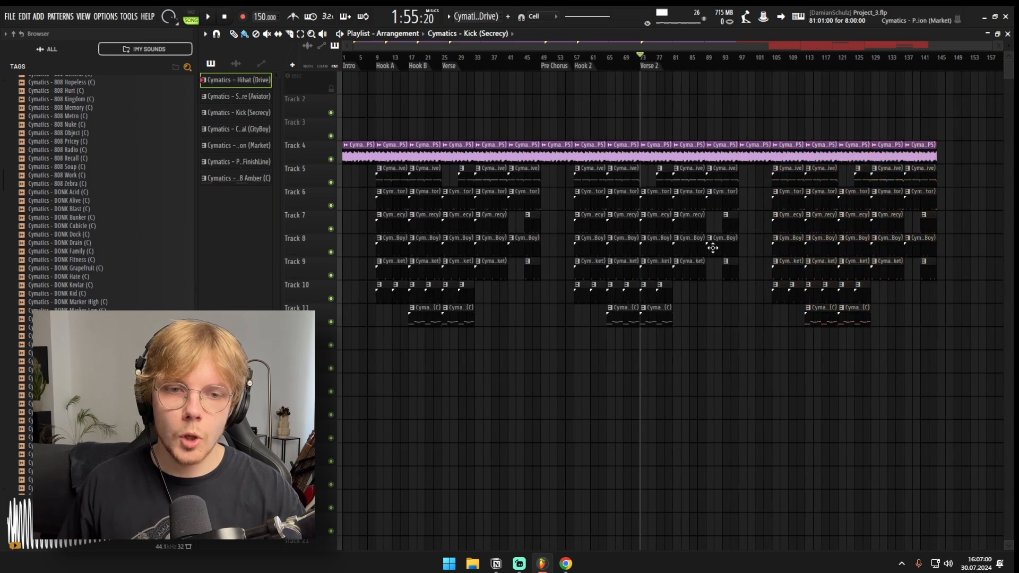
pyautogui.moveTo(782, 95); pyautogui.dragTo(959, 342)
pyautogui.press('Delete')
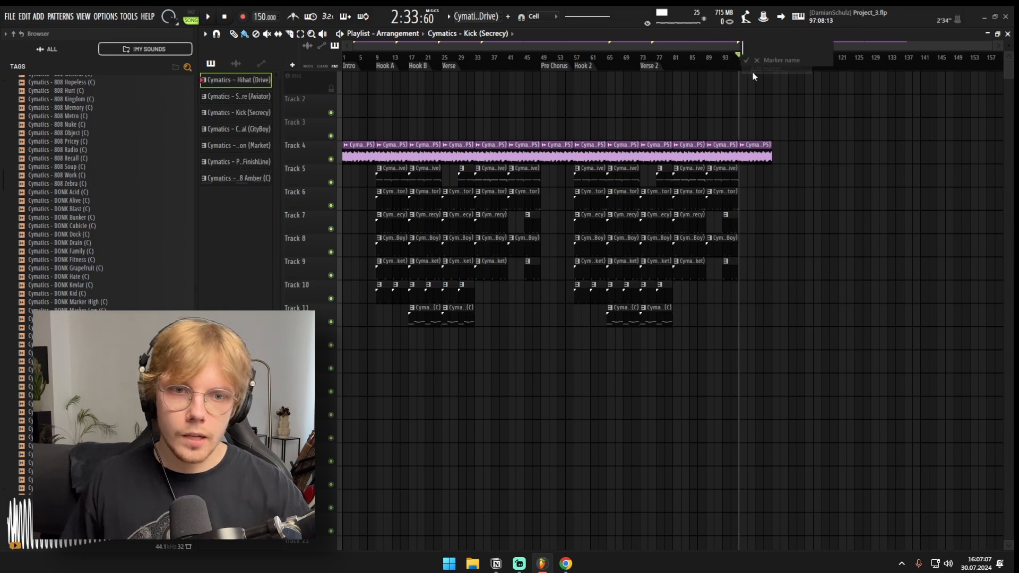
# Step: Add an "Outro" marker at bar 97
pyautogui.write('ro')
pyautogui.press('Return')
pyautogui.click(771, 63)
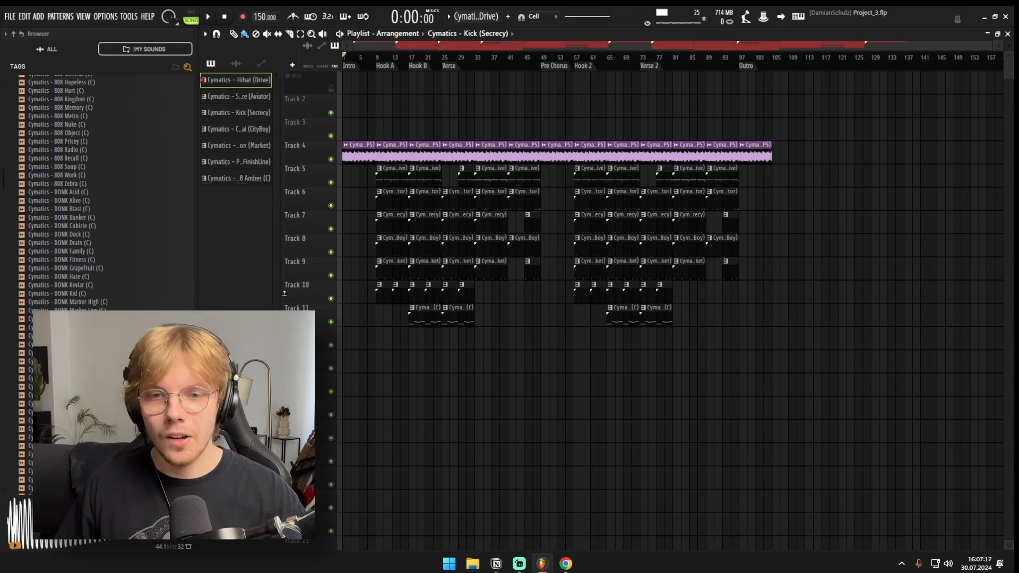
pyautogui.scroll(2, 505, 191)
pyautogui.moveTo(537, 119); pyautogui.dragTo(661, 319)
pyautogui.scroll(-1, 669, 239)
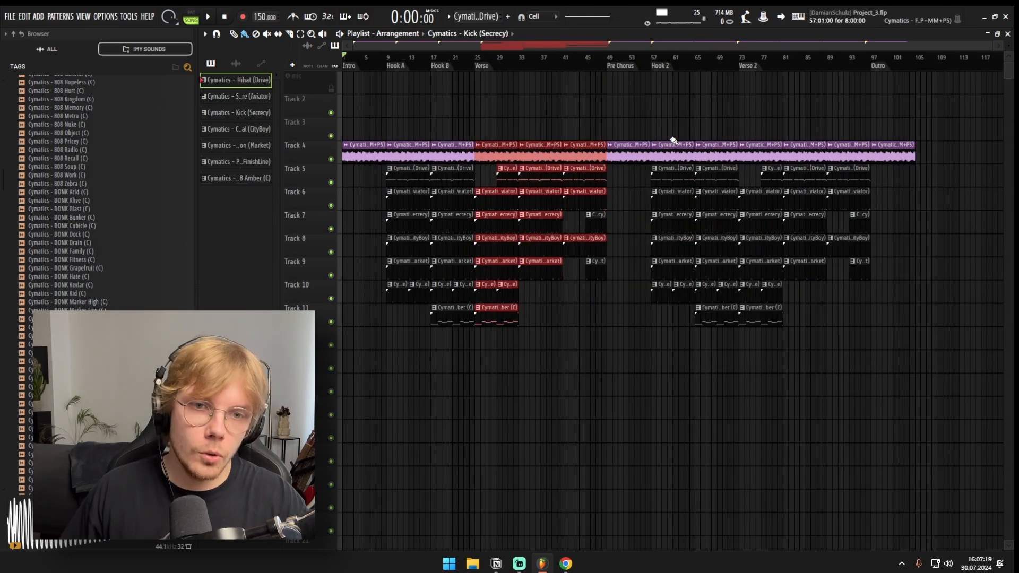
pyautogui.click(634, 154)
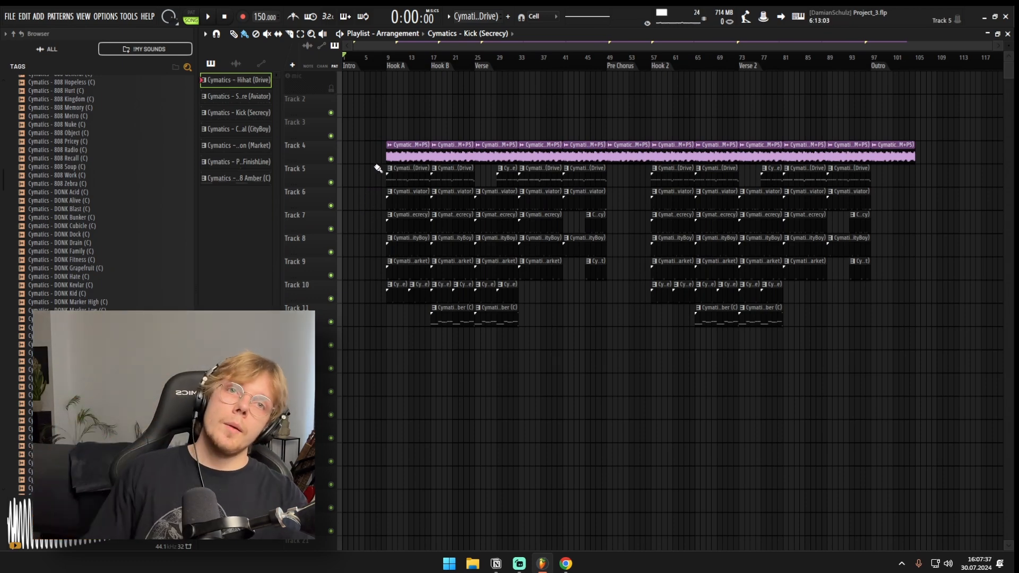
pyautogui.moveTo(389, 140); pyautogui.dragTo(939, 398)
pyautogui.click(812, 414)
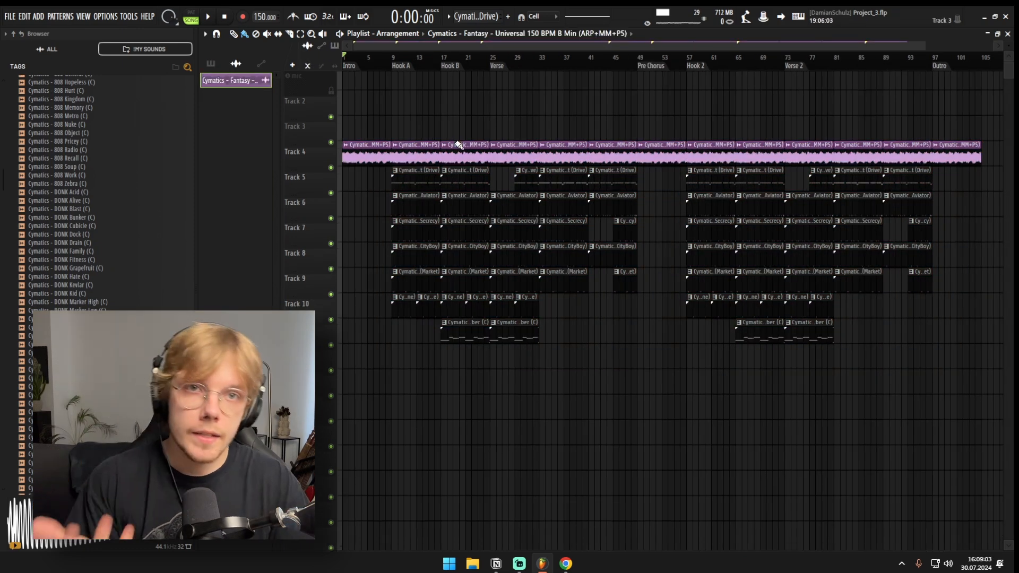
pyautogui.scroll(-2, 458, 145)
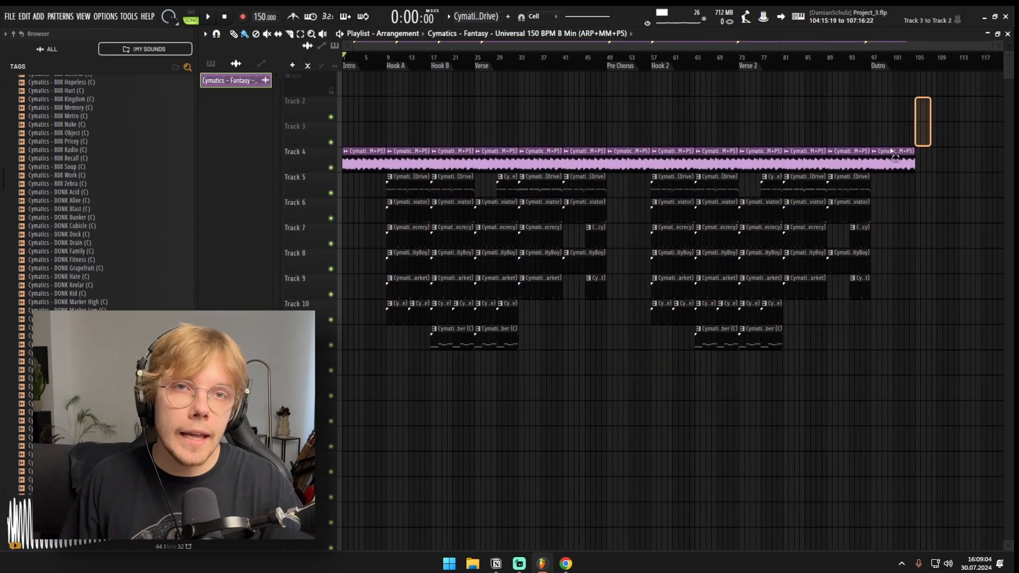
pyautogui.hotkey('ctrl', 'a')
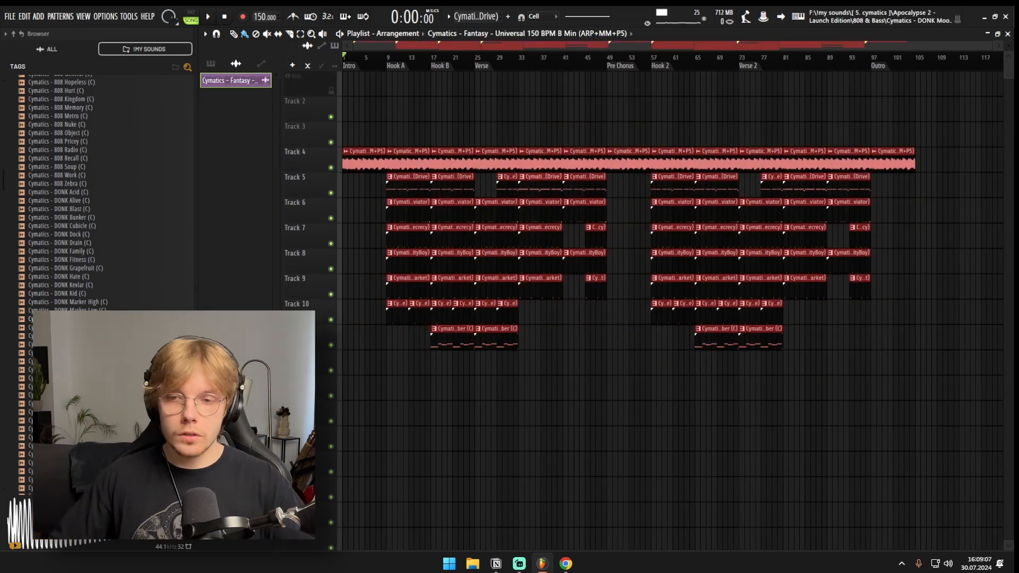
pyautogui.moveTo(396, 135); pyautogui.dragTo(546, 246)
pyautogui.moveTo(530, 316); pyautogui.dragTo(697, 113)
pyautogui.keyDown('ctrl'); pyautogui.click(637, 239); pyautogui.keyUp('ctrl')
pyautogui.moveTo(661, 160); pyautogui.dragTo(769, 364)
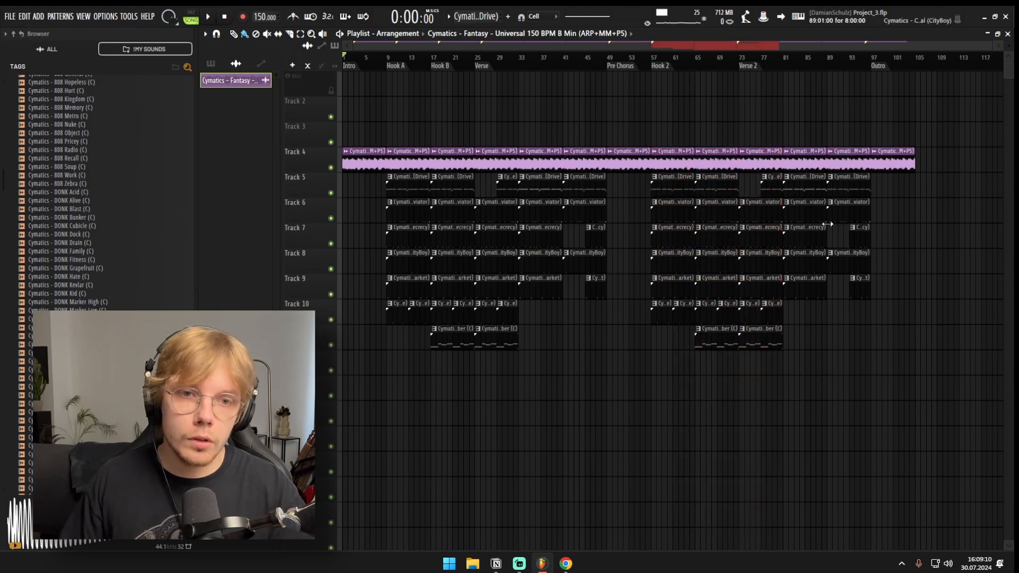
pyautogui.click(828, 224)
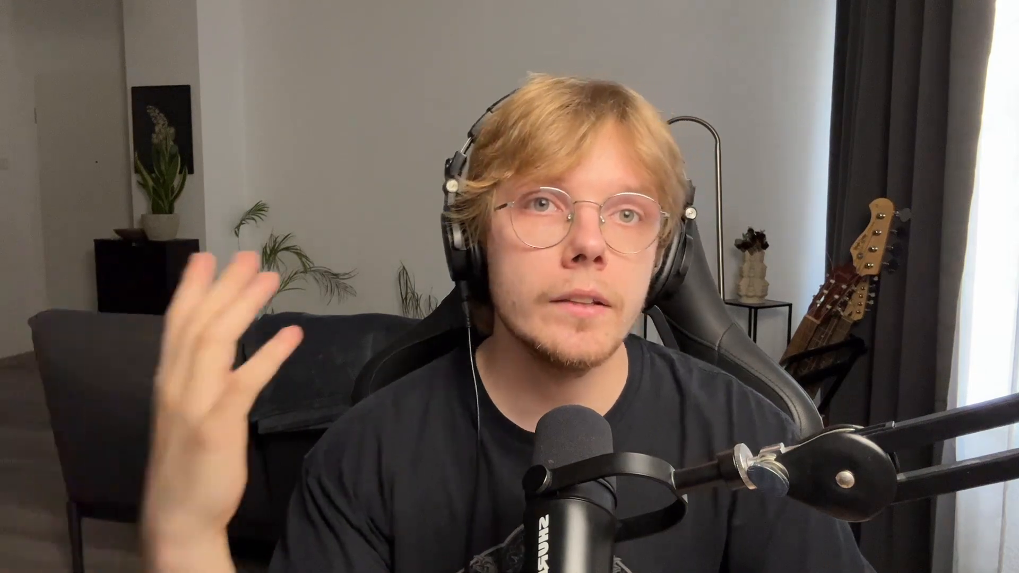